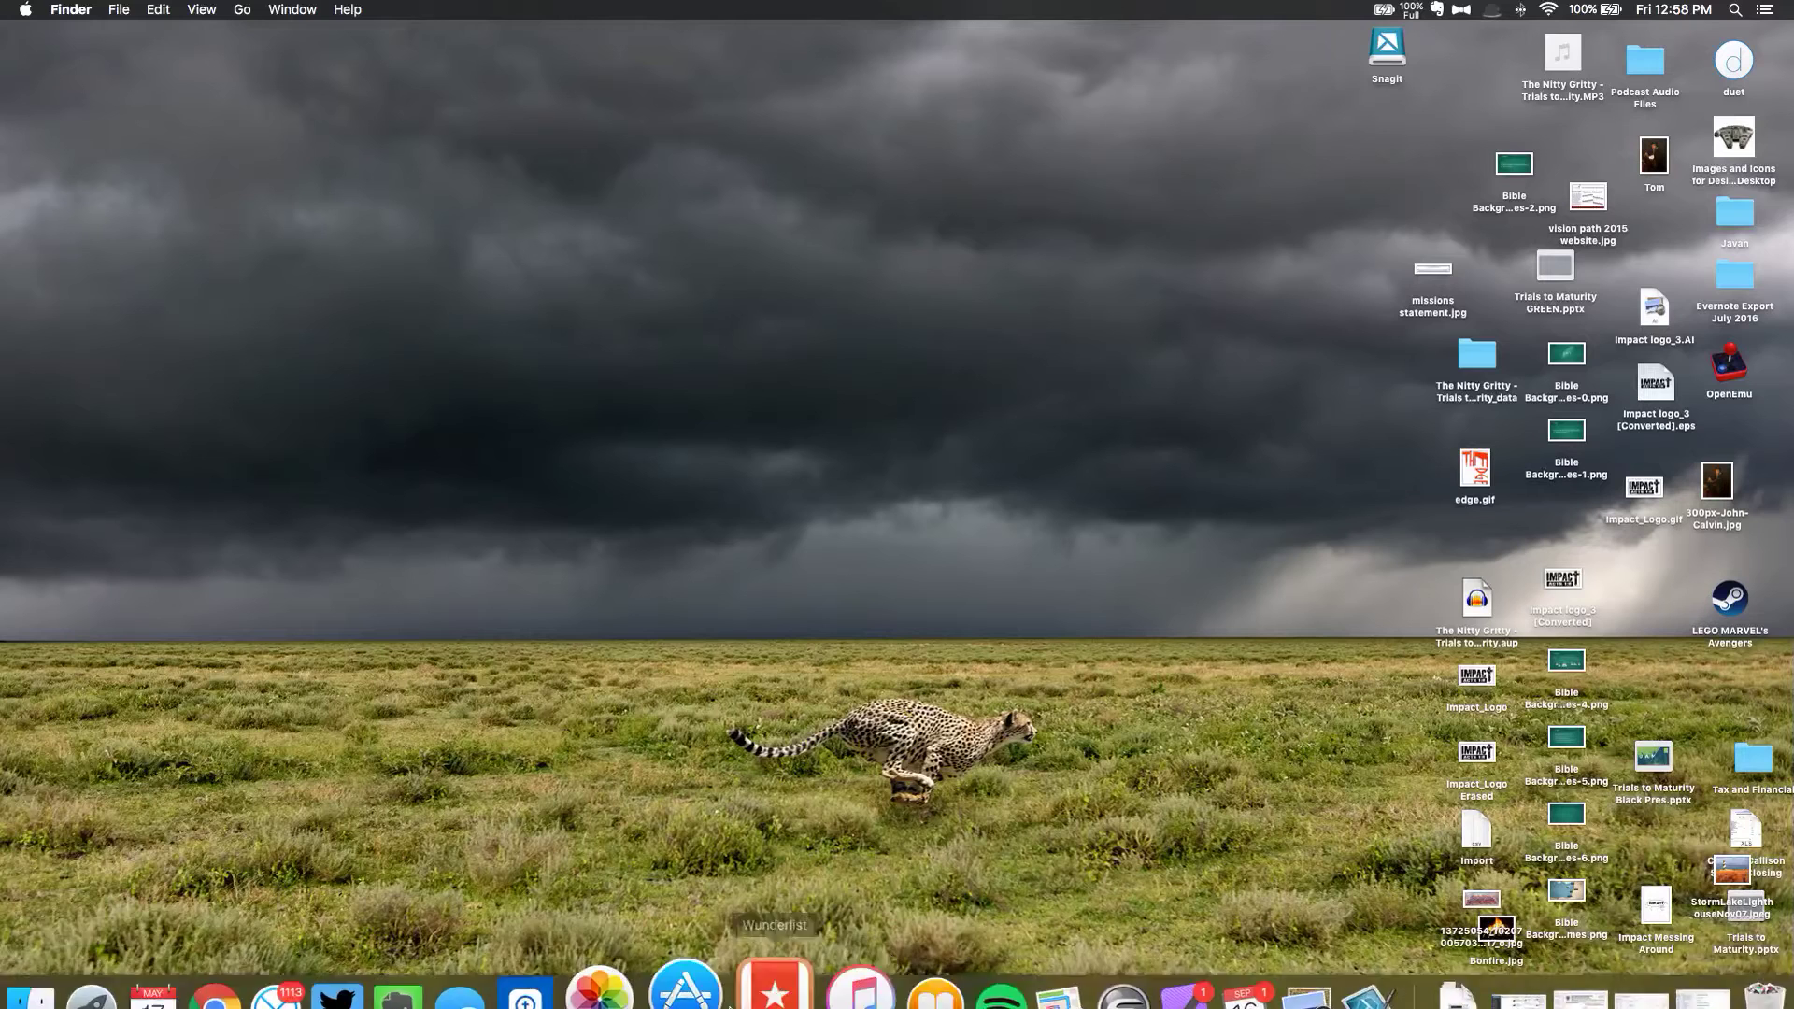
Switch to Chrome, close the StackSocial tab and bring up the Mailboxes tab
{"action": "left_click", "coordinate": [294, 944]}
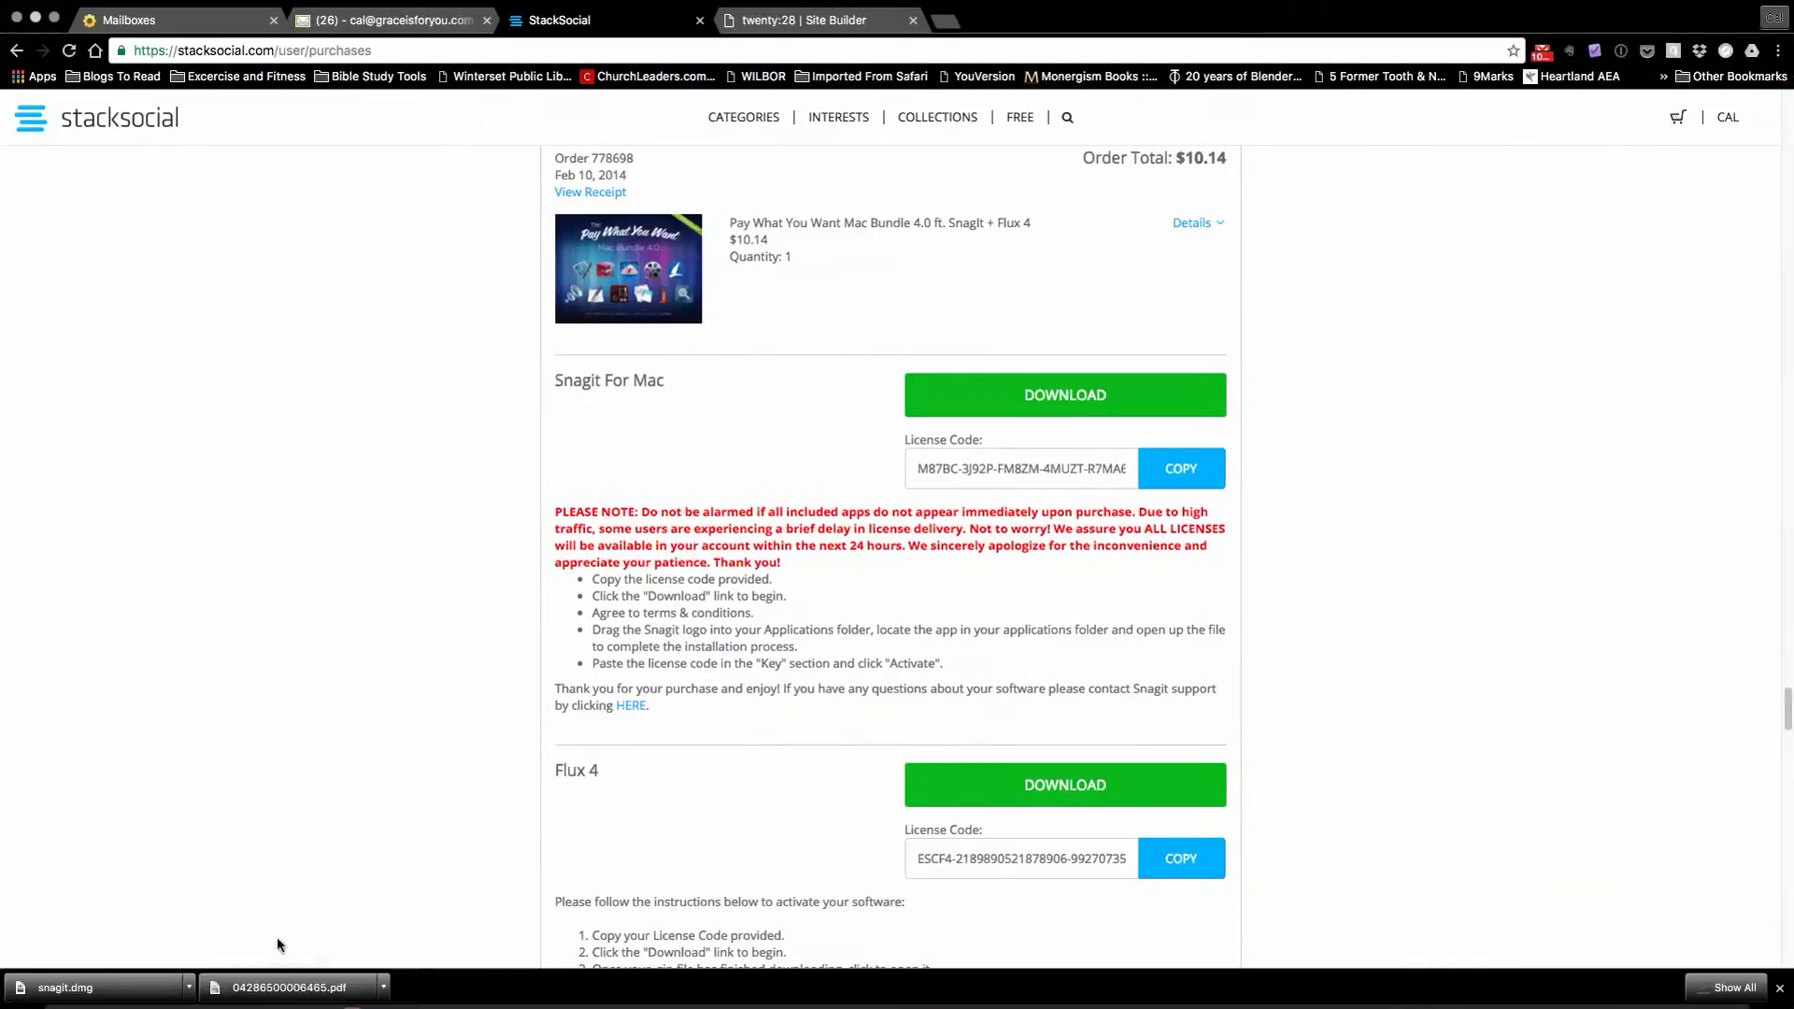
{"action": "left_click", "coordinate": [815, 22]}
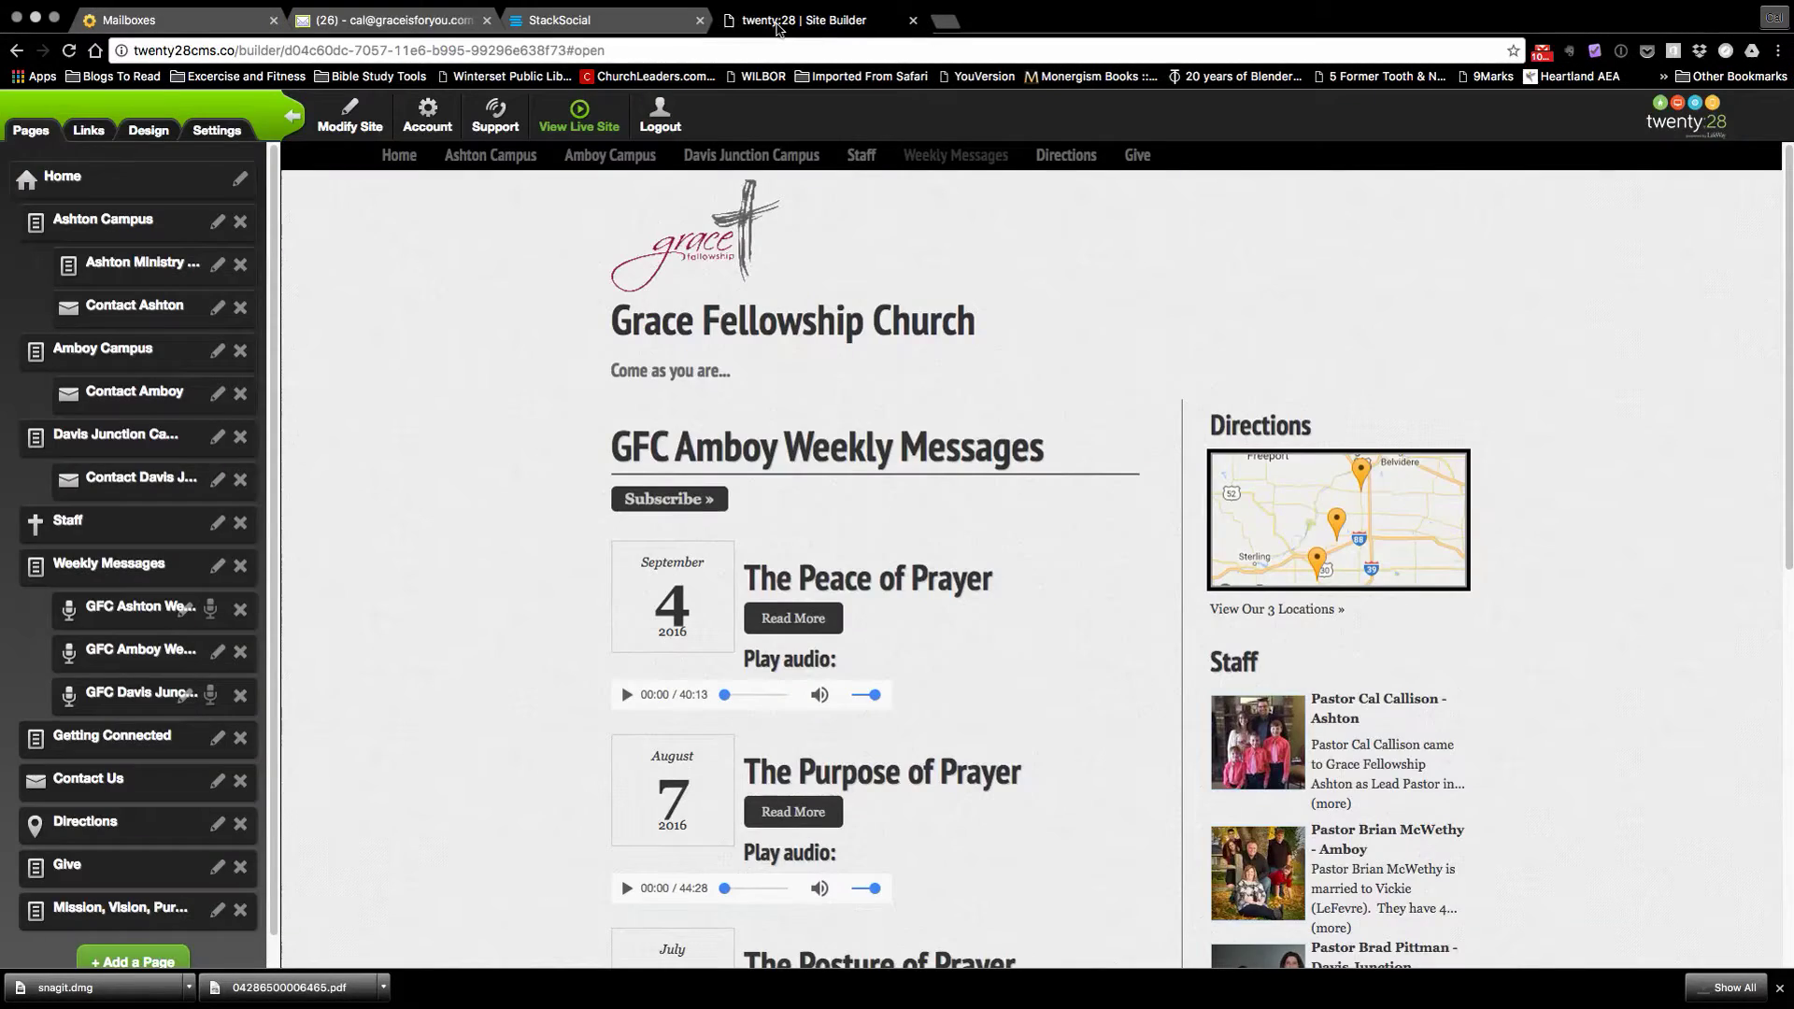
{"action": "left_click", "coordinate": [710, 20]}
{"action": "left_click", "coordinate": [700, 21]}
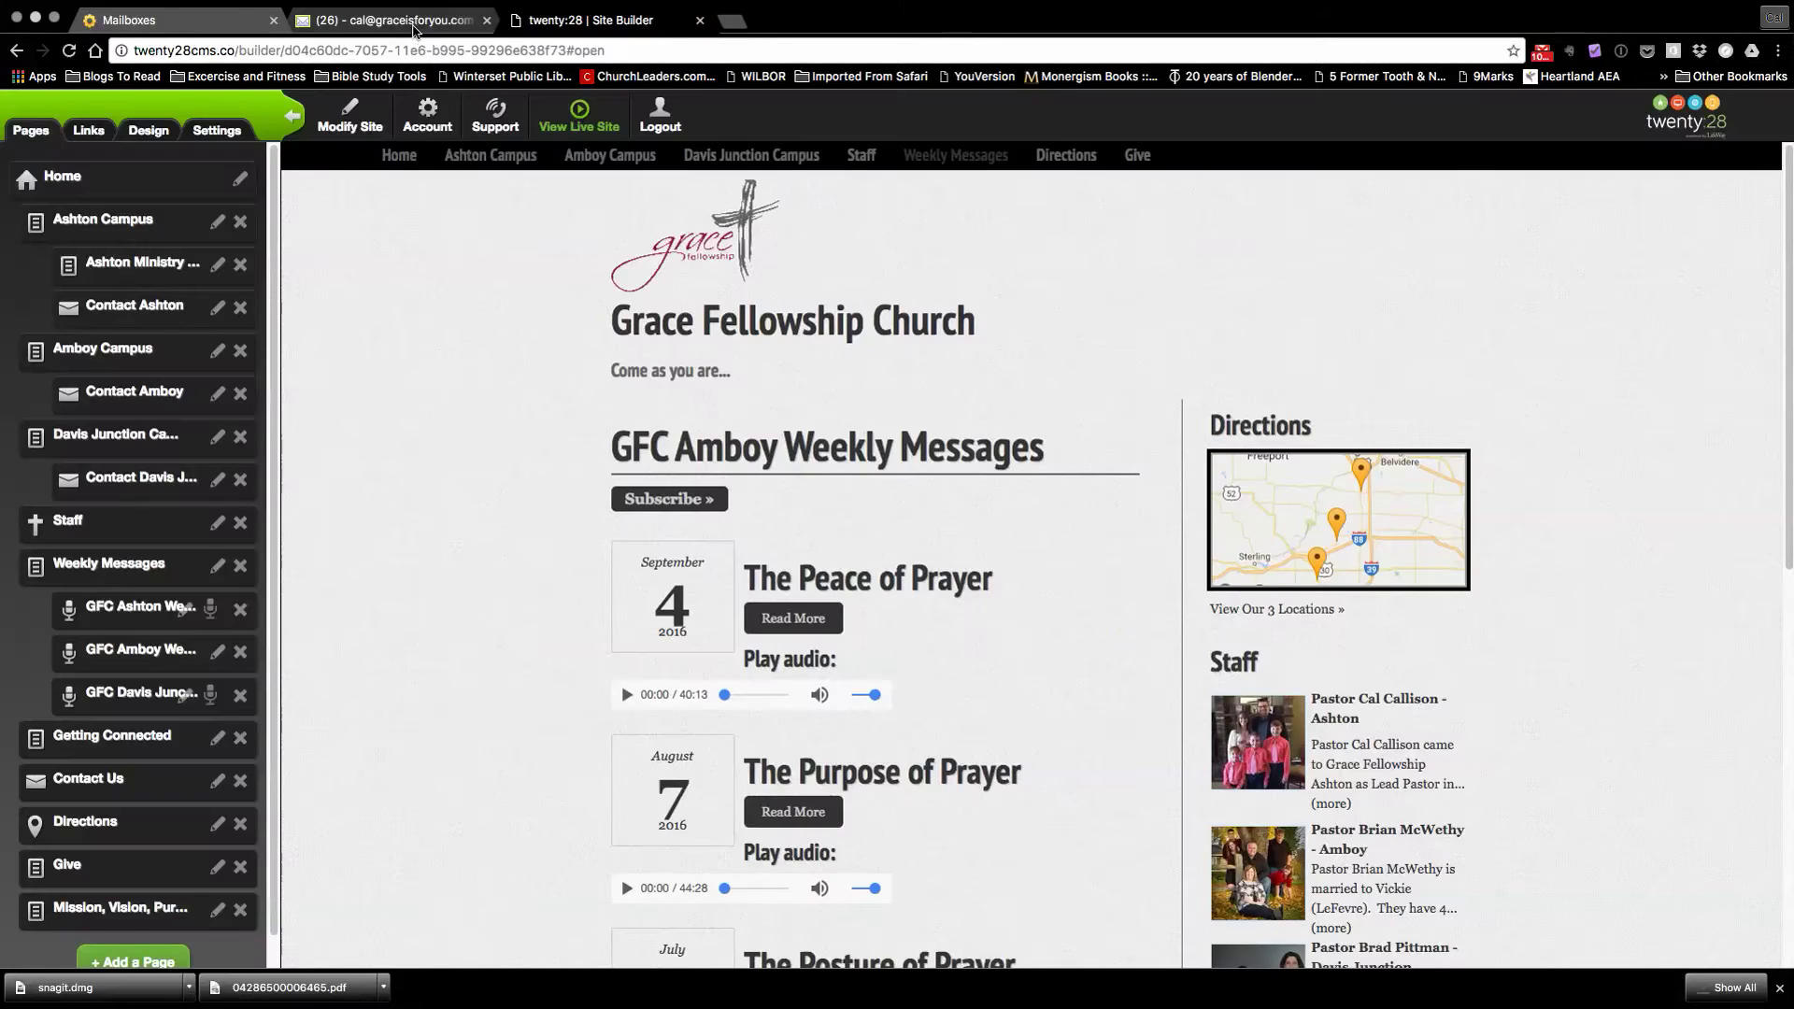
{"action": "left_click", "coordinate": [213, 24]}
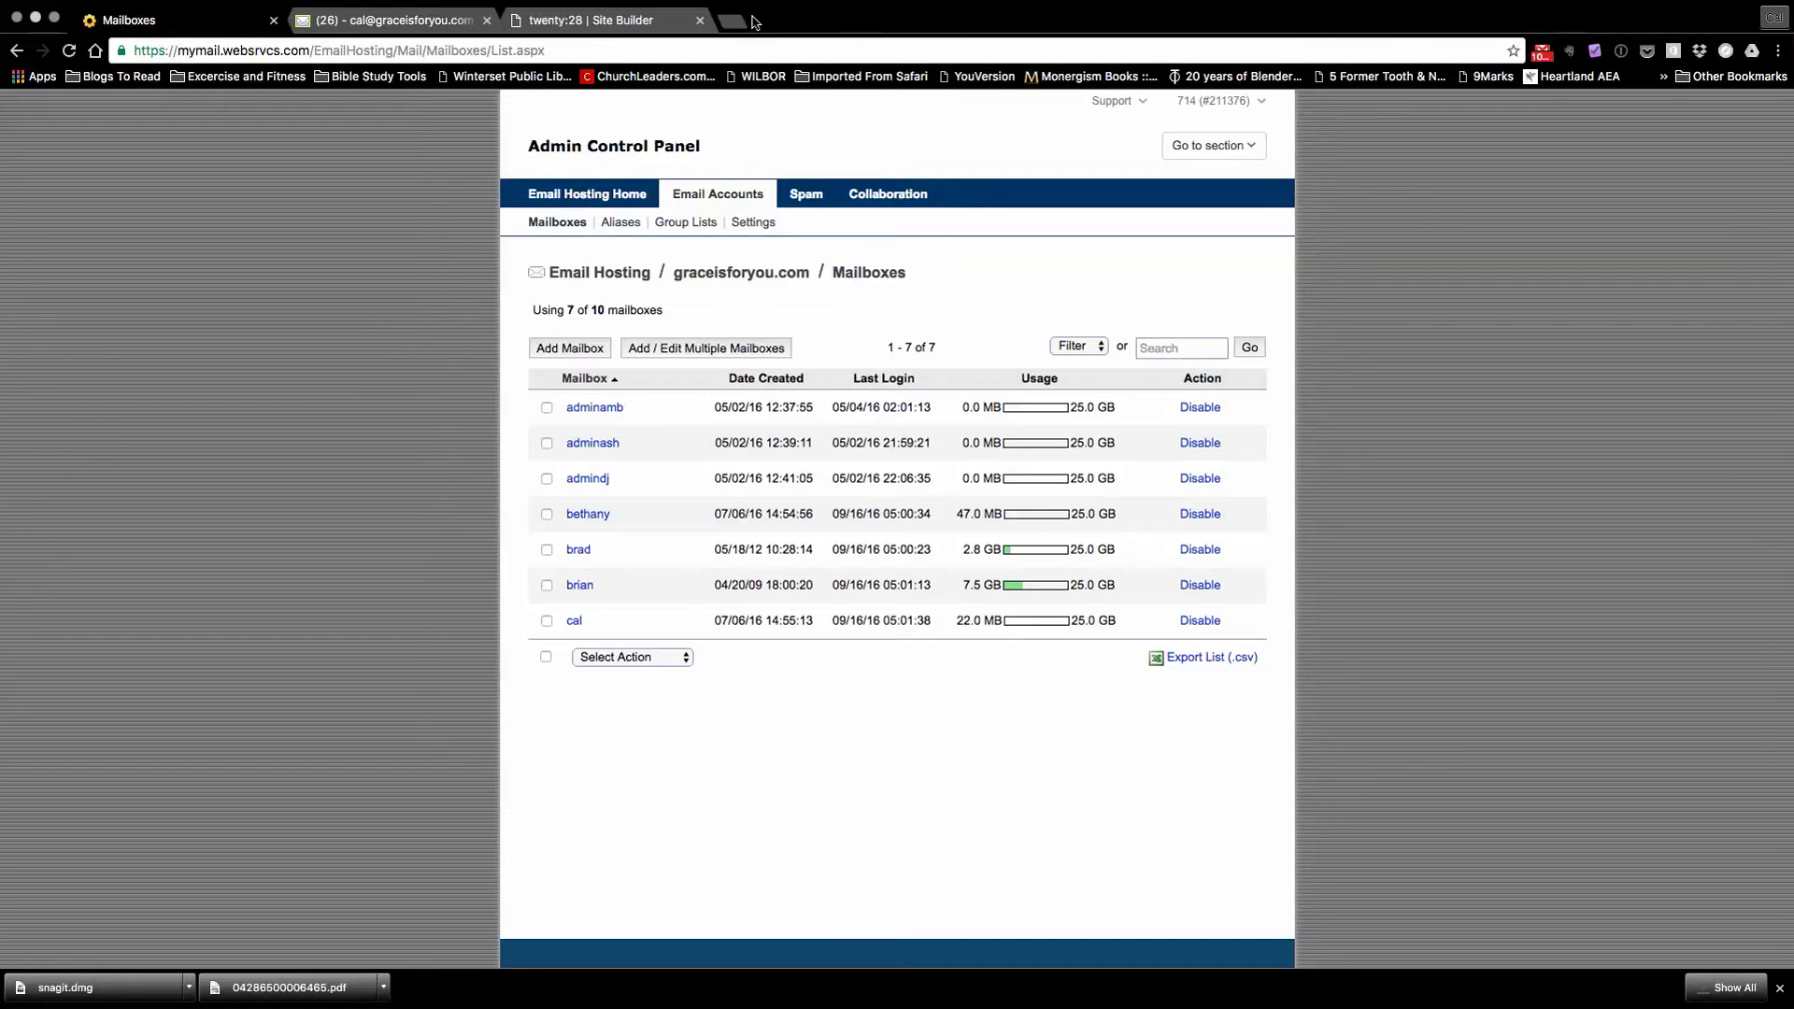
{"action": "left_click", "coordinate": [753, 19]}
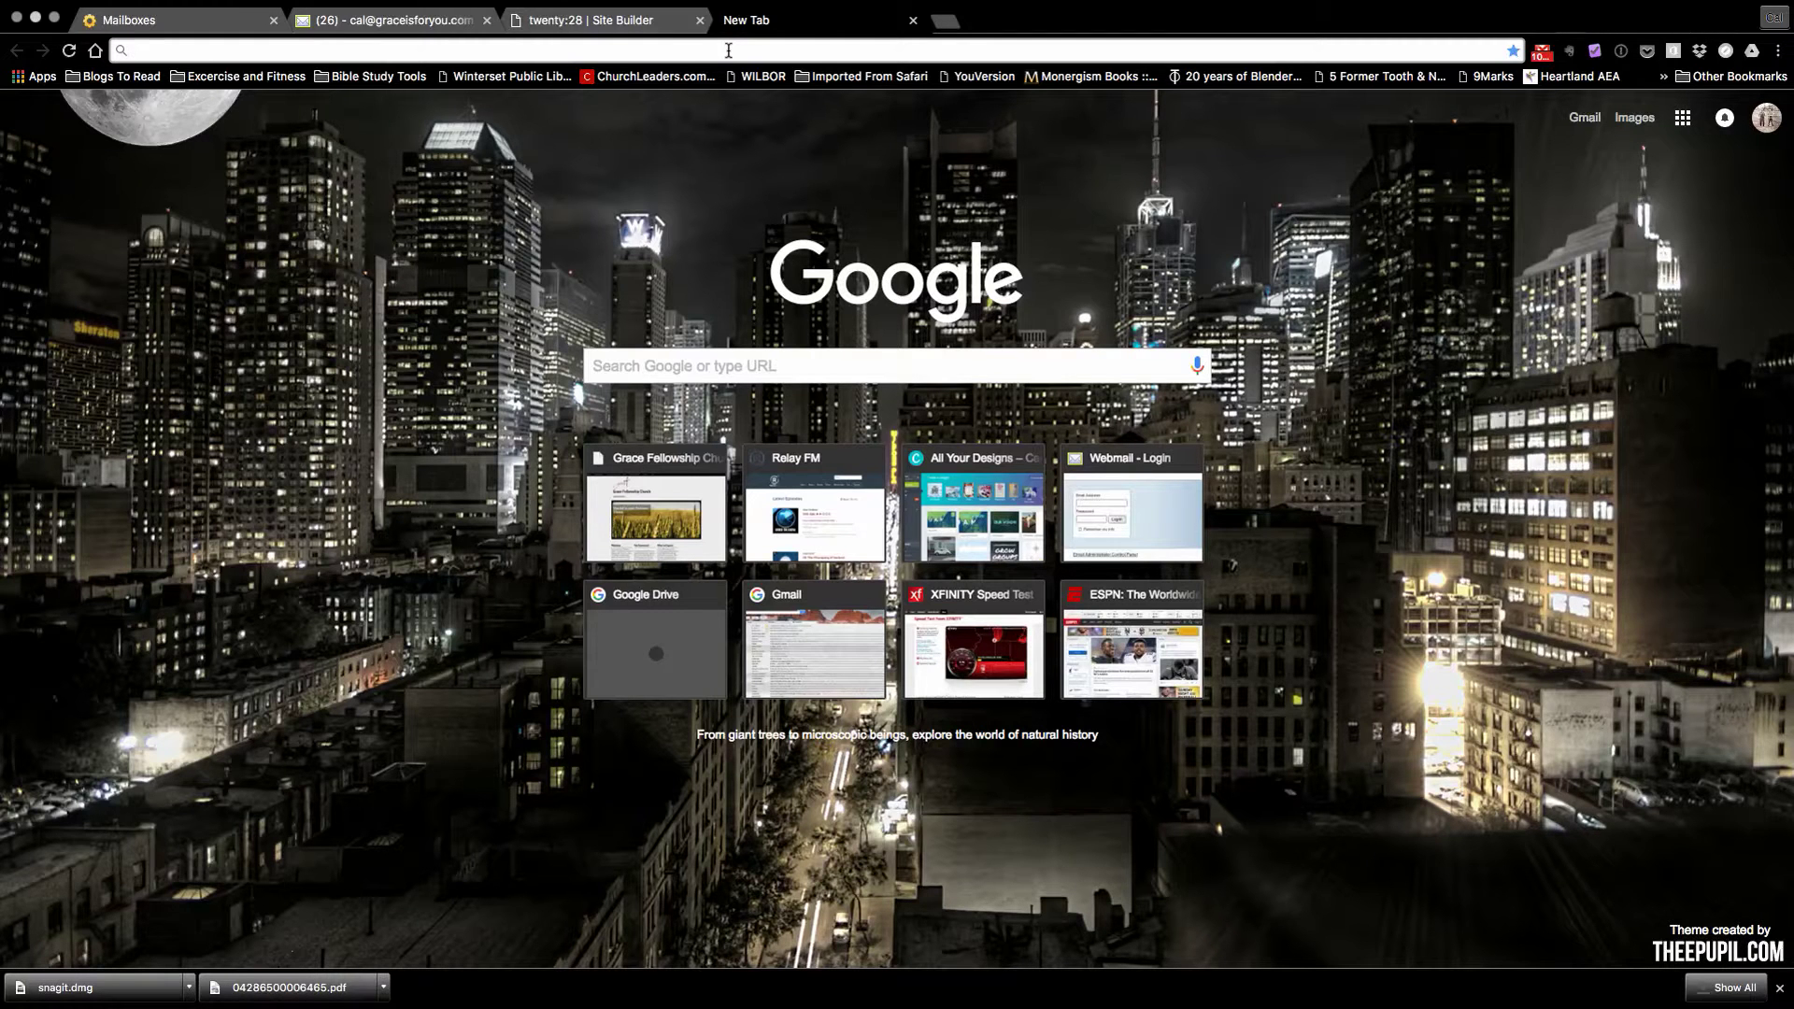
{"action": "type", "text": "www."}
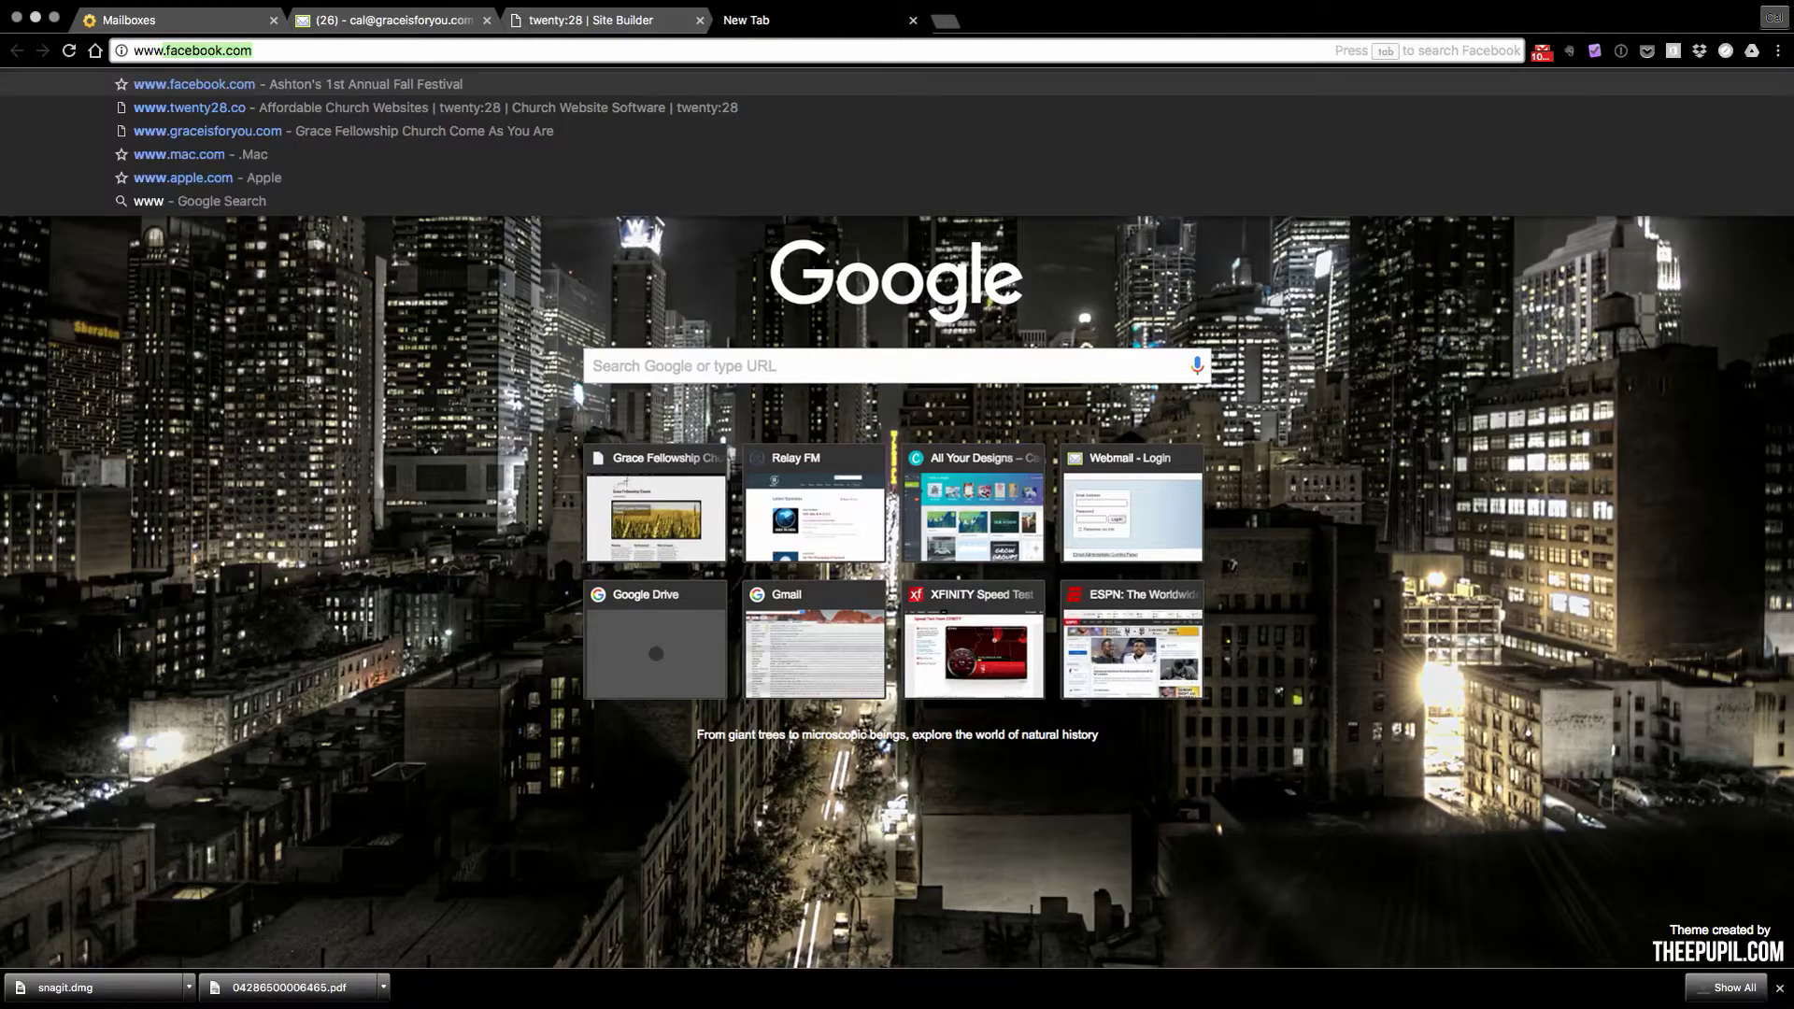
{"action": "type", "text": "t"}
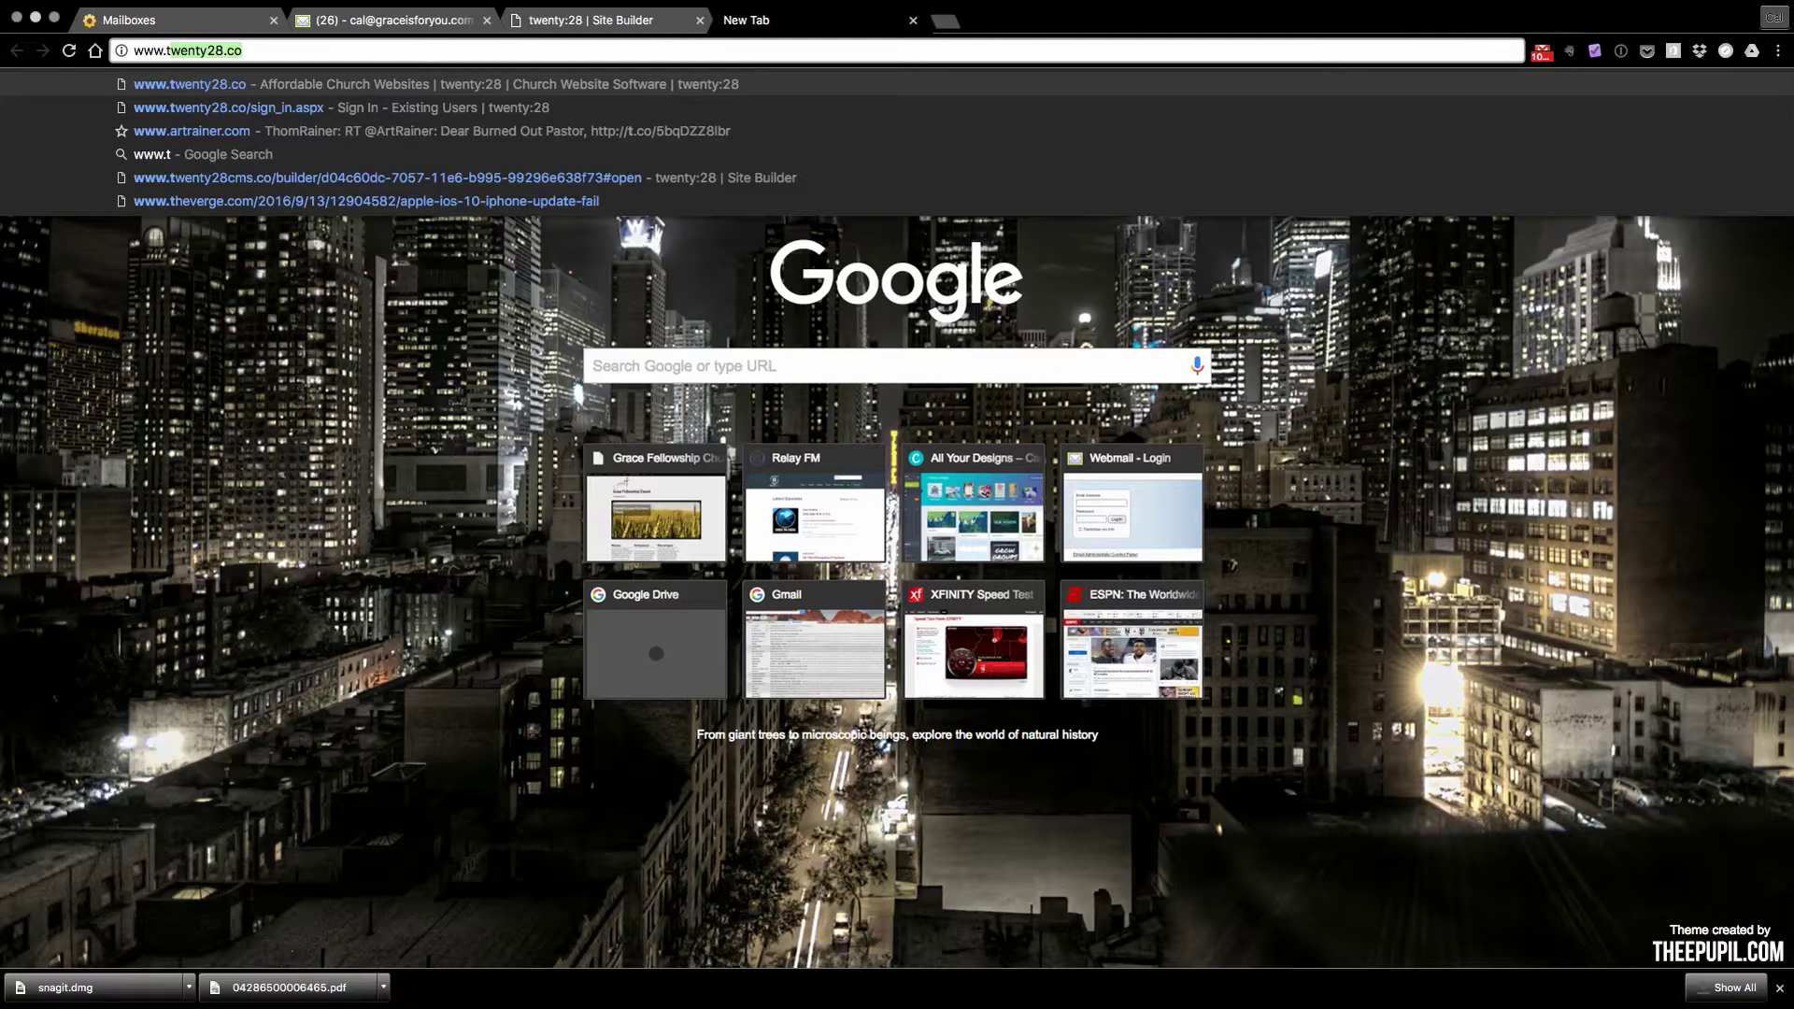
{"action": "mouse_move", "coordinate": [307, 4]}
{"action": "left_click_drag", "start_coordinate": [248, 52], "coordinate": [121, 50]}
{"action": "key", "text": "Return"}
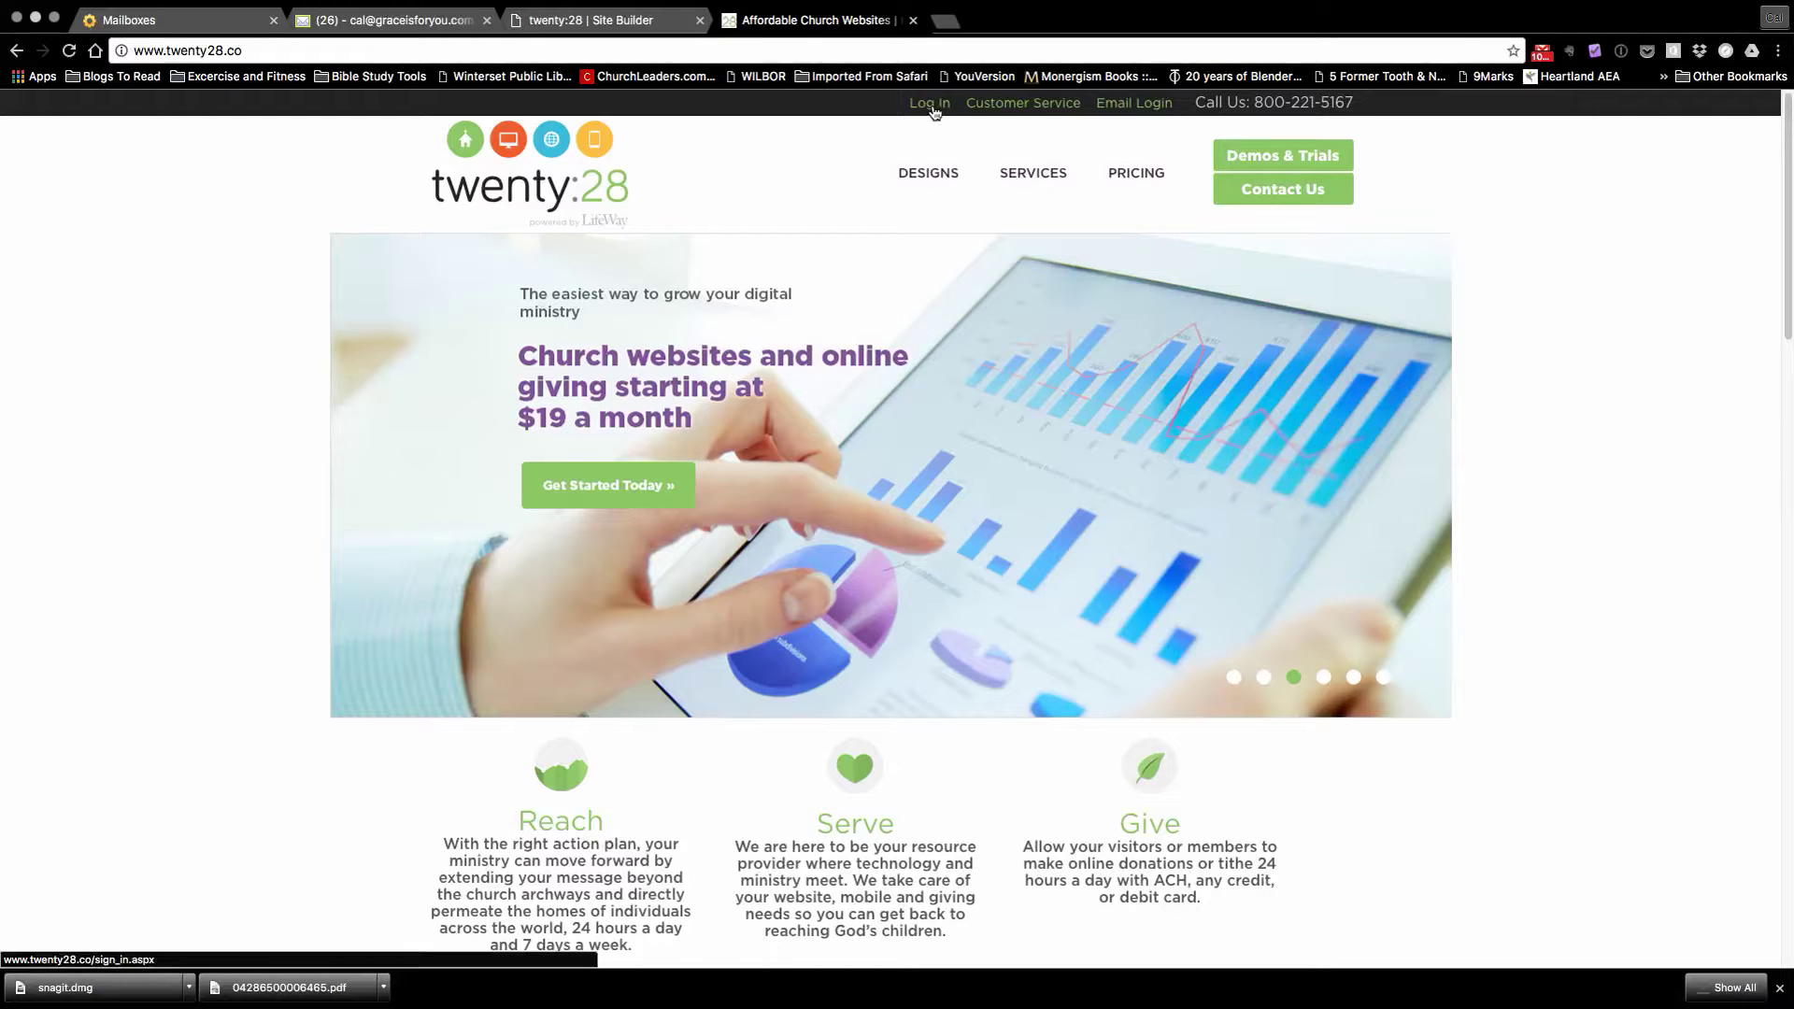
{"action": "left_click", "coordinate": [930, 104]}
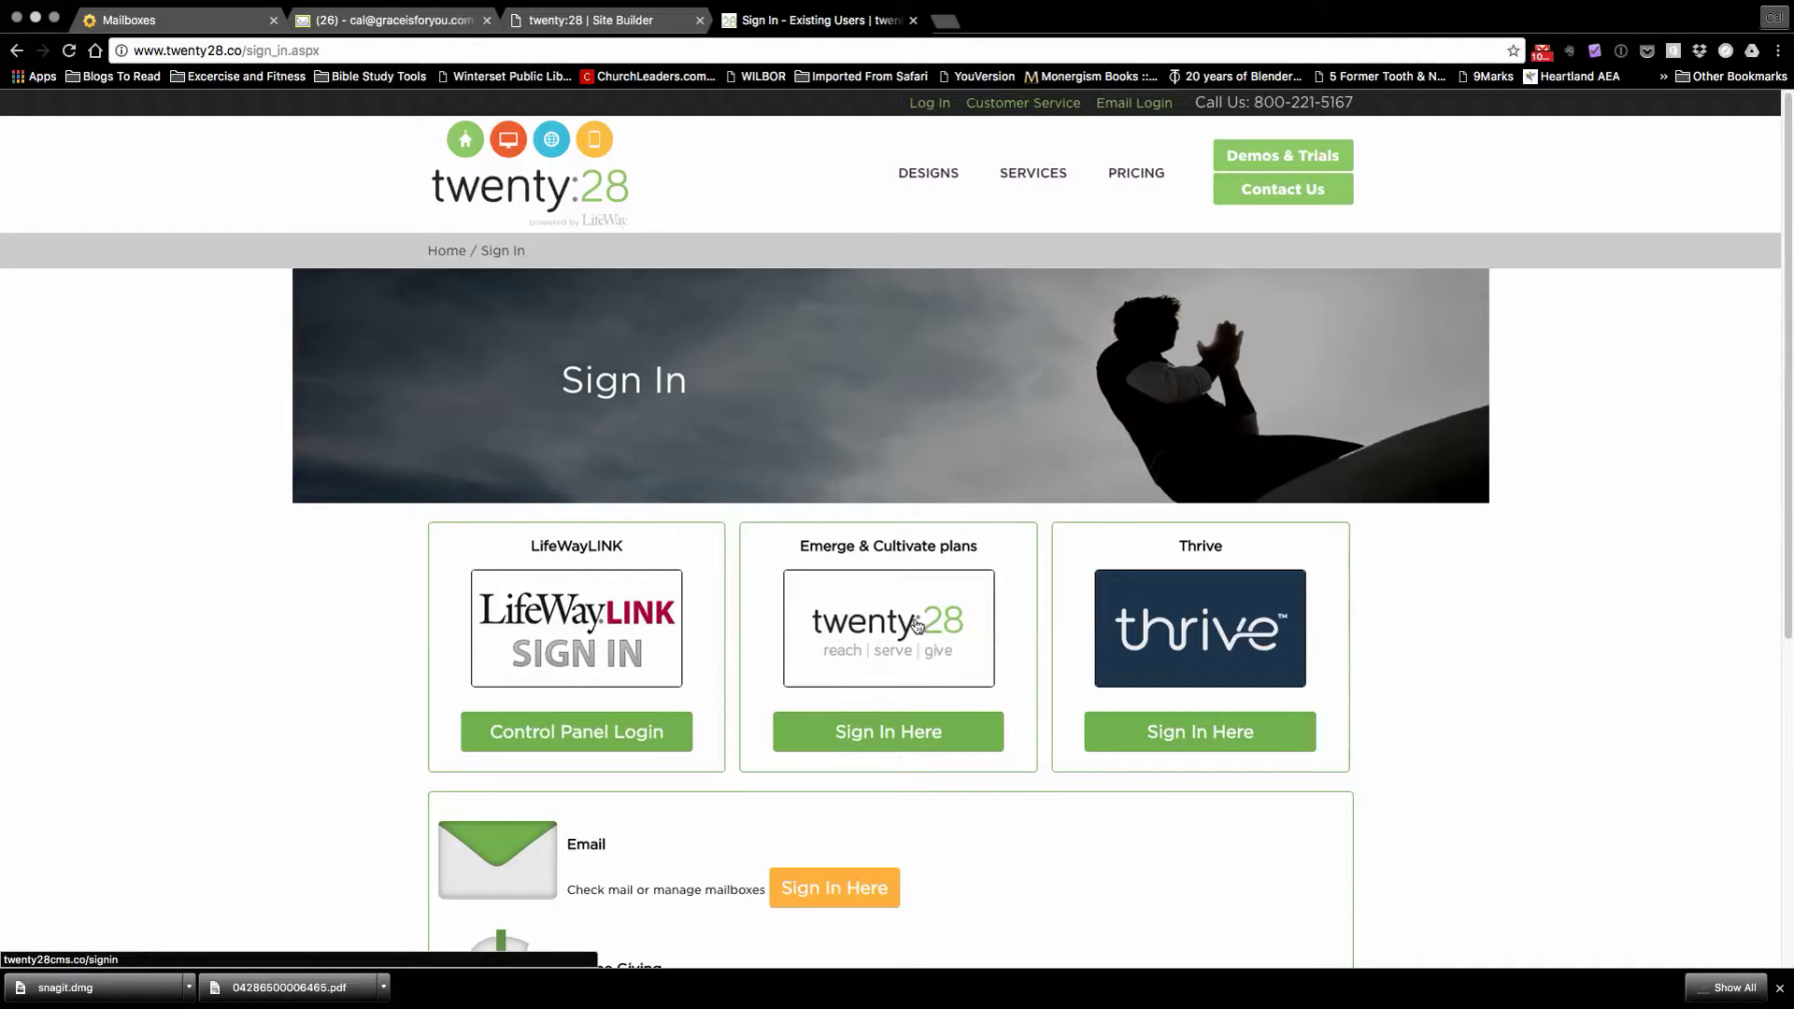
{"action": "left_click", "coordinate": [893, 741]}
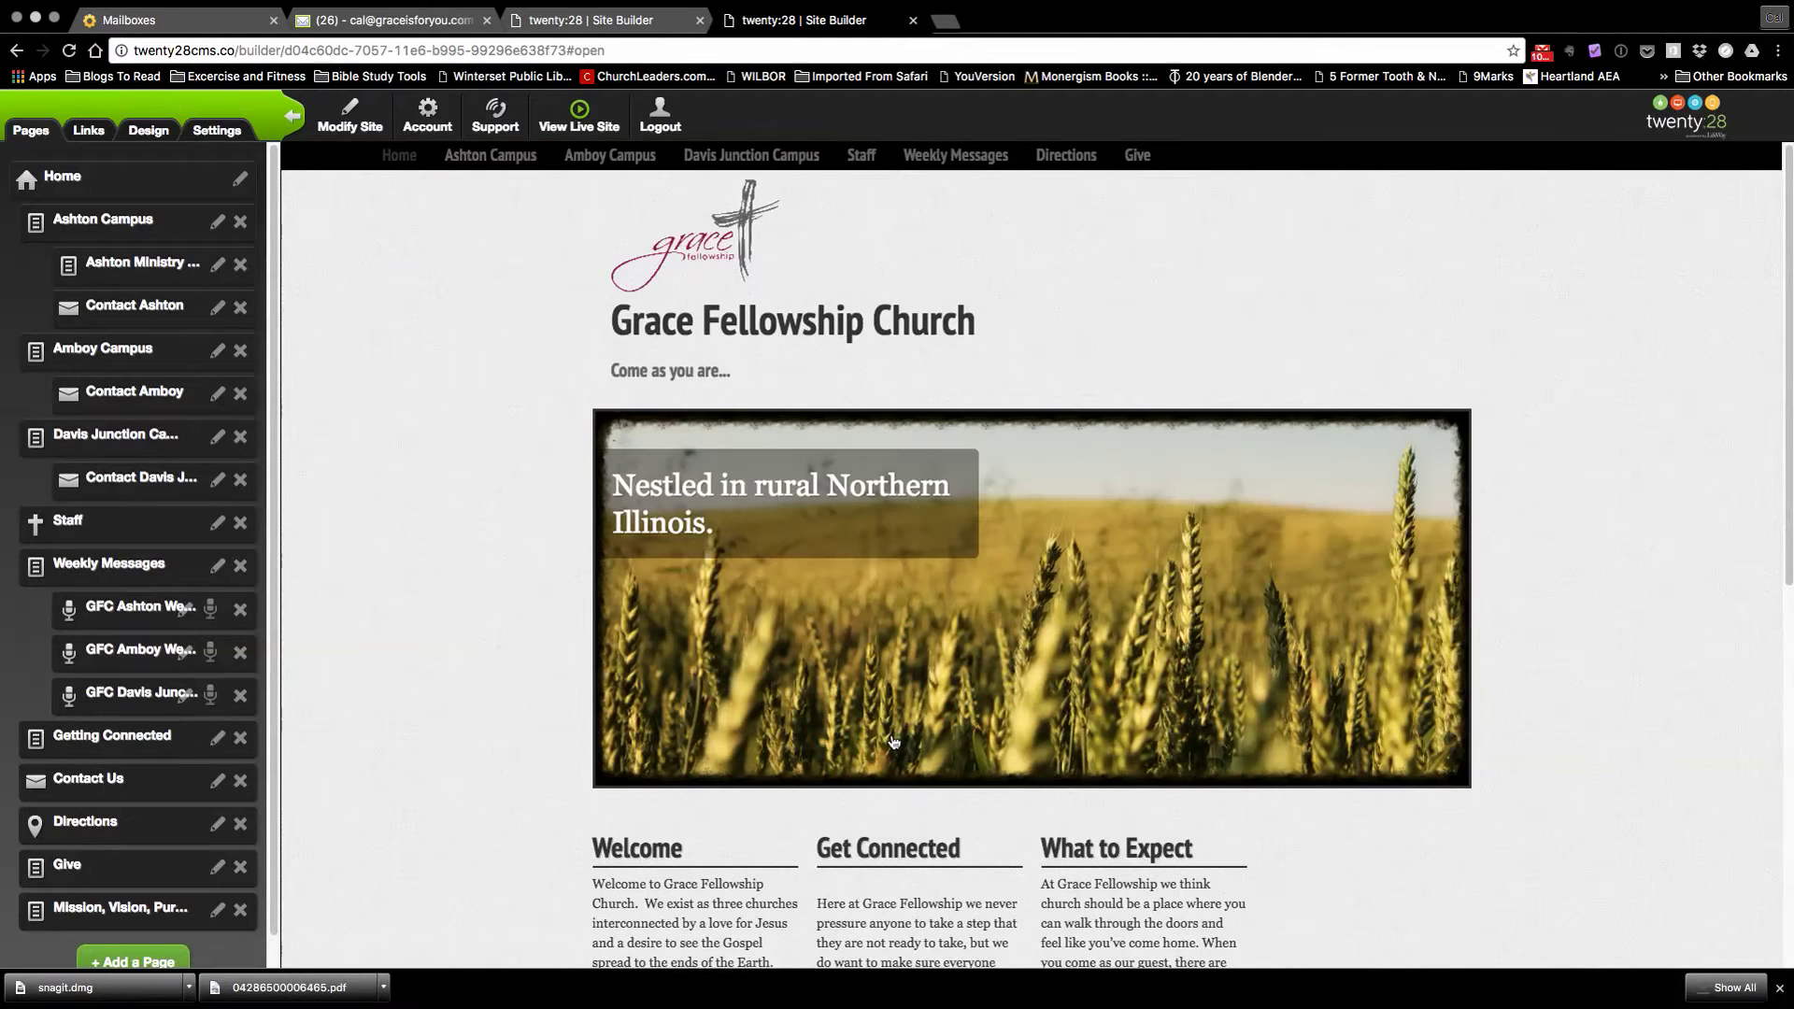
Close the duplicate Site Builder tab and log out of twenty:28 in the remaining one
{"action": "left_click", "coordinate": [621, 24]}
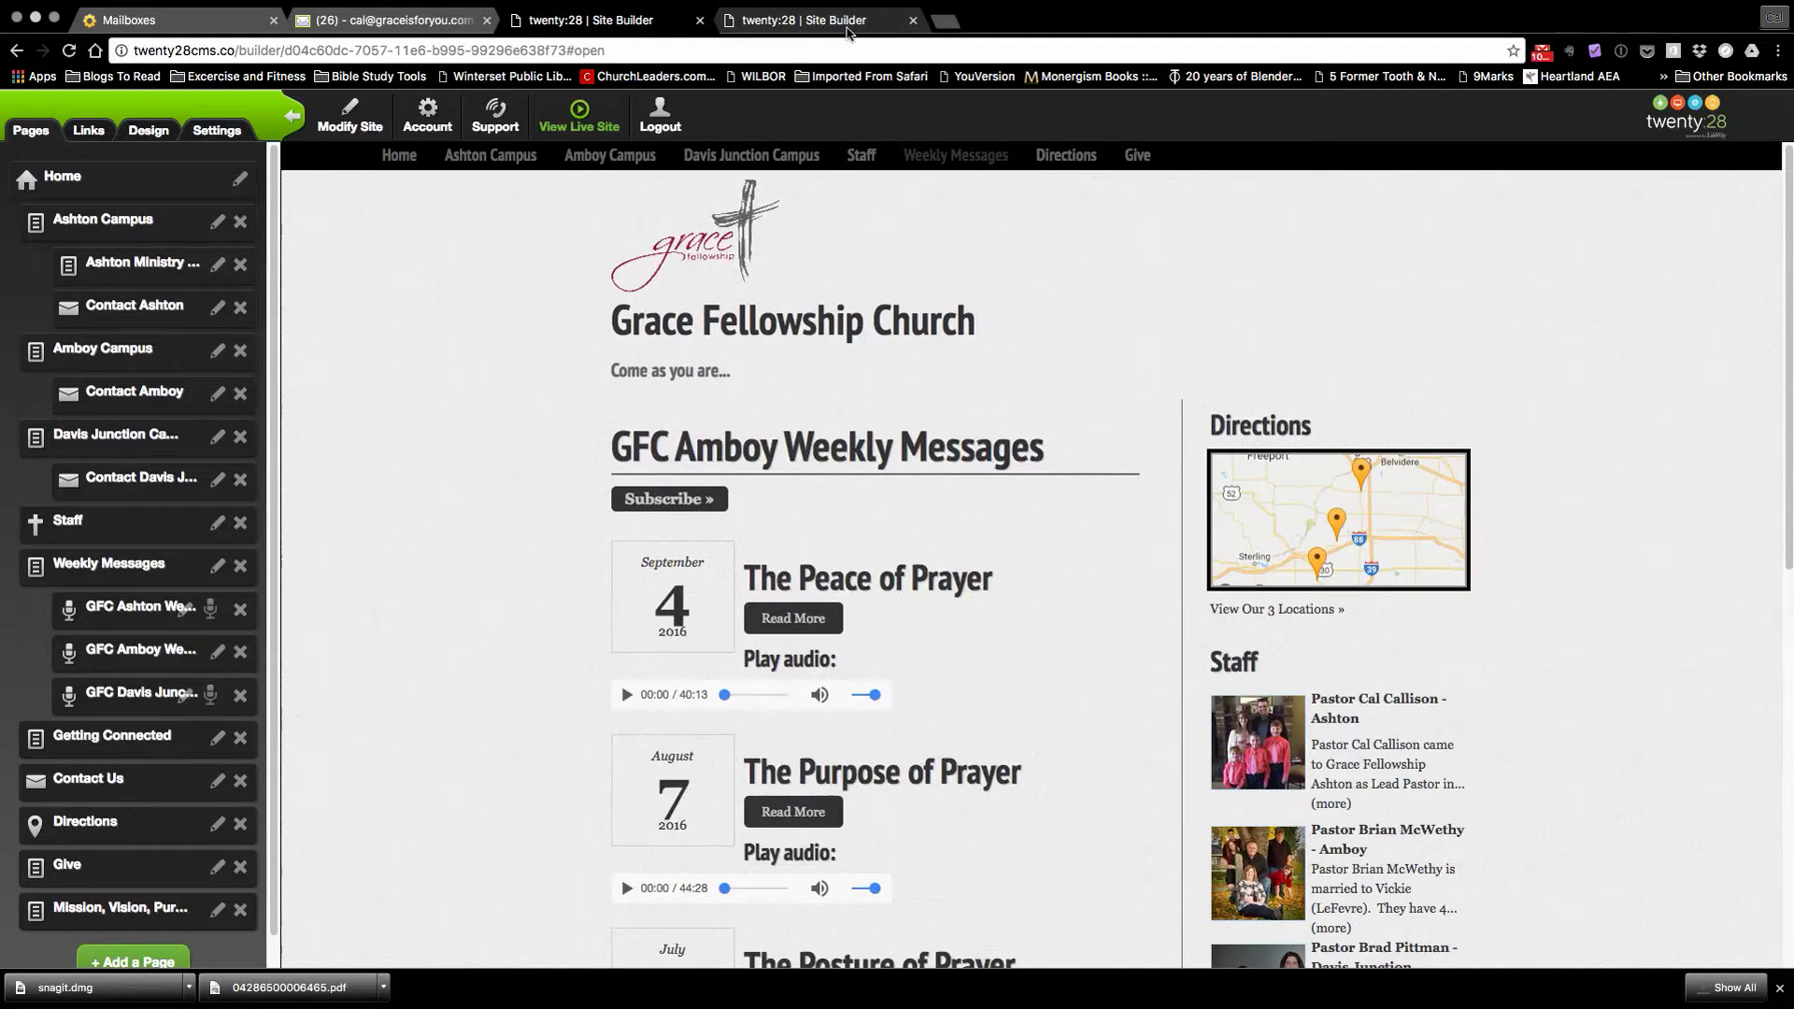
{"action": "left_click", "coordinate": [876, 26]}
{"action": "left_click", "coordinate": [913, 21]}
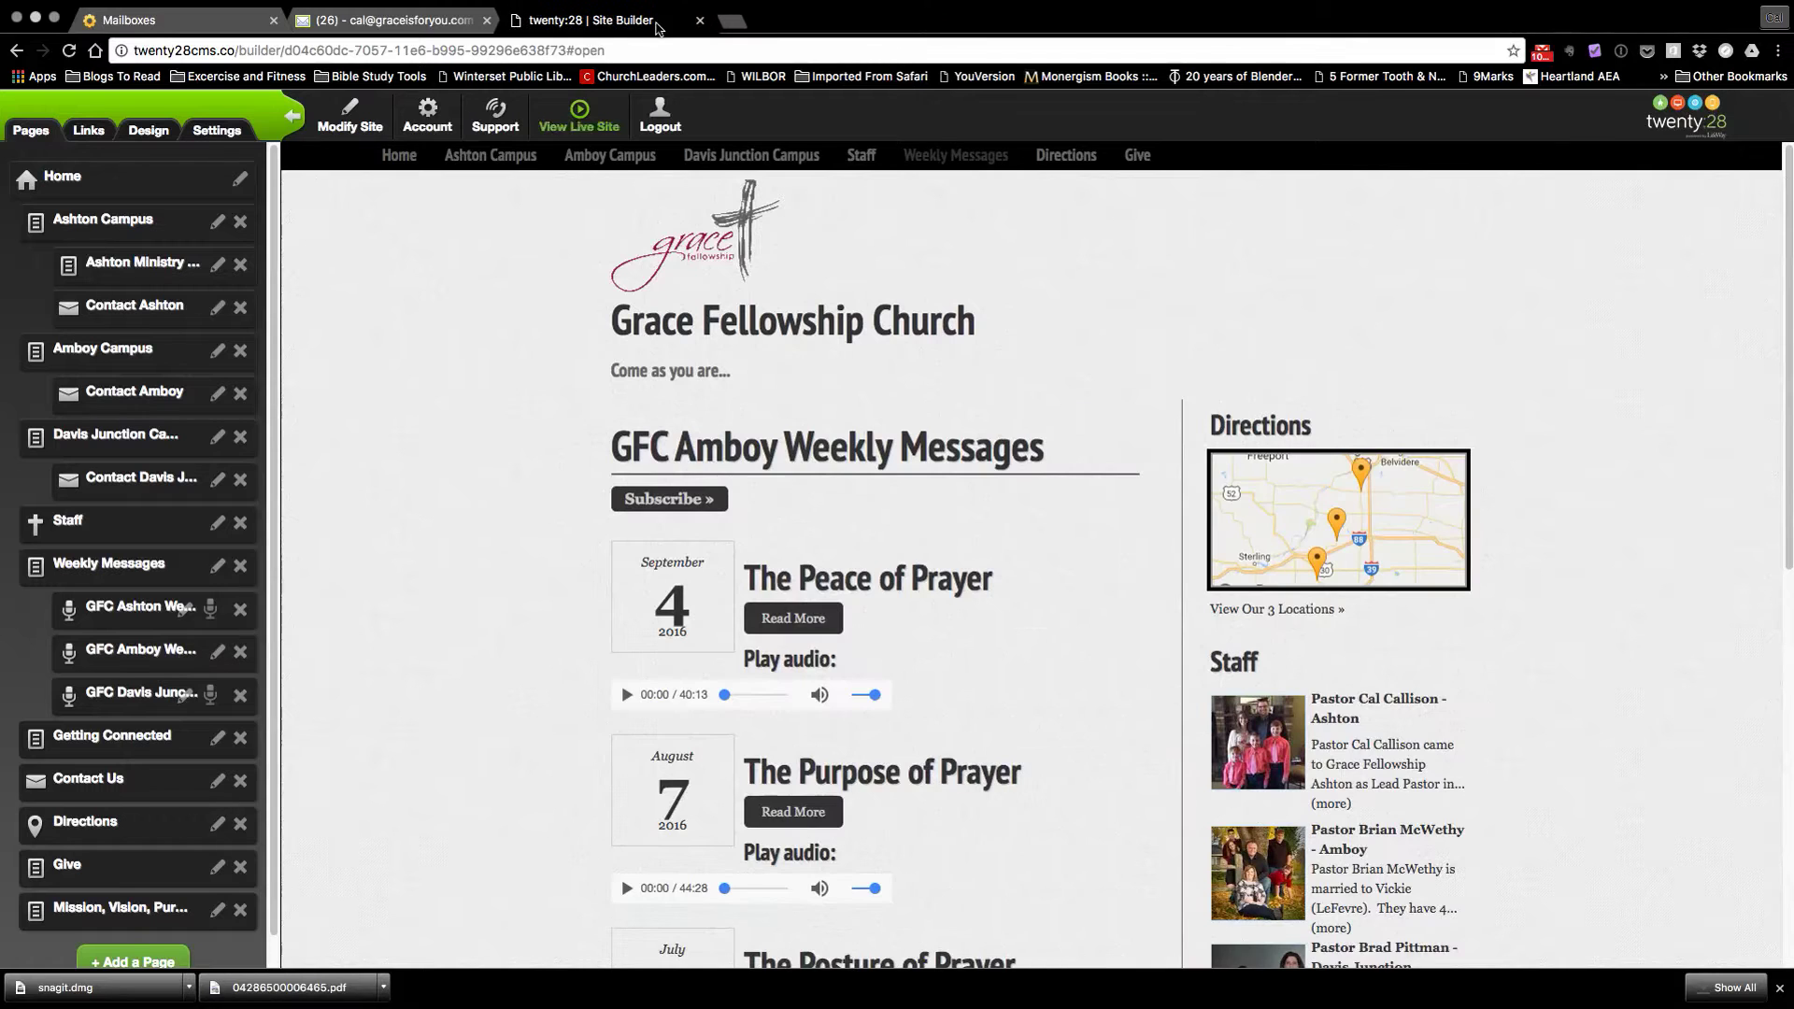
{"action": "left_click", "coordinate": [658, 119]}
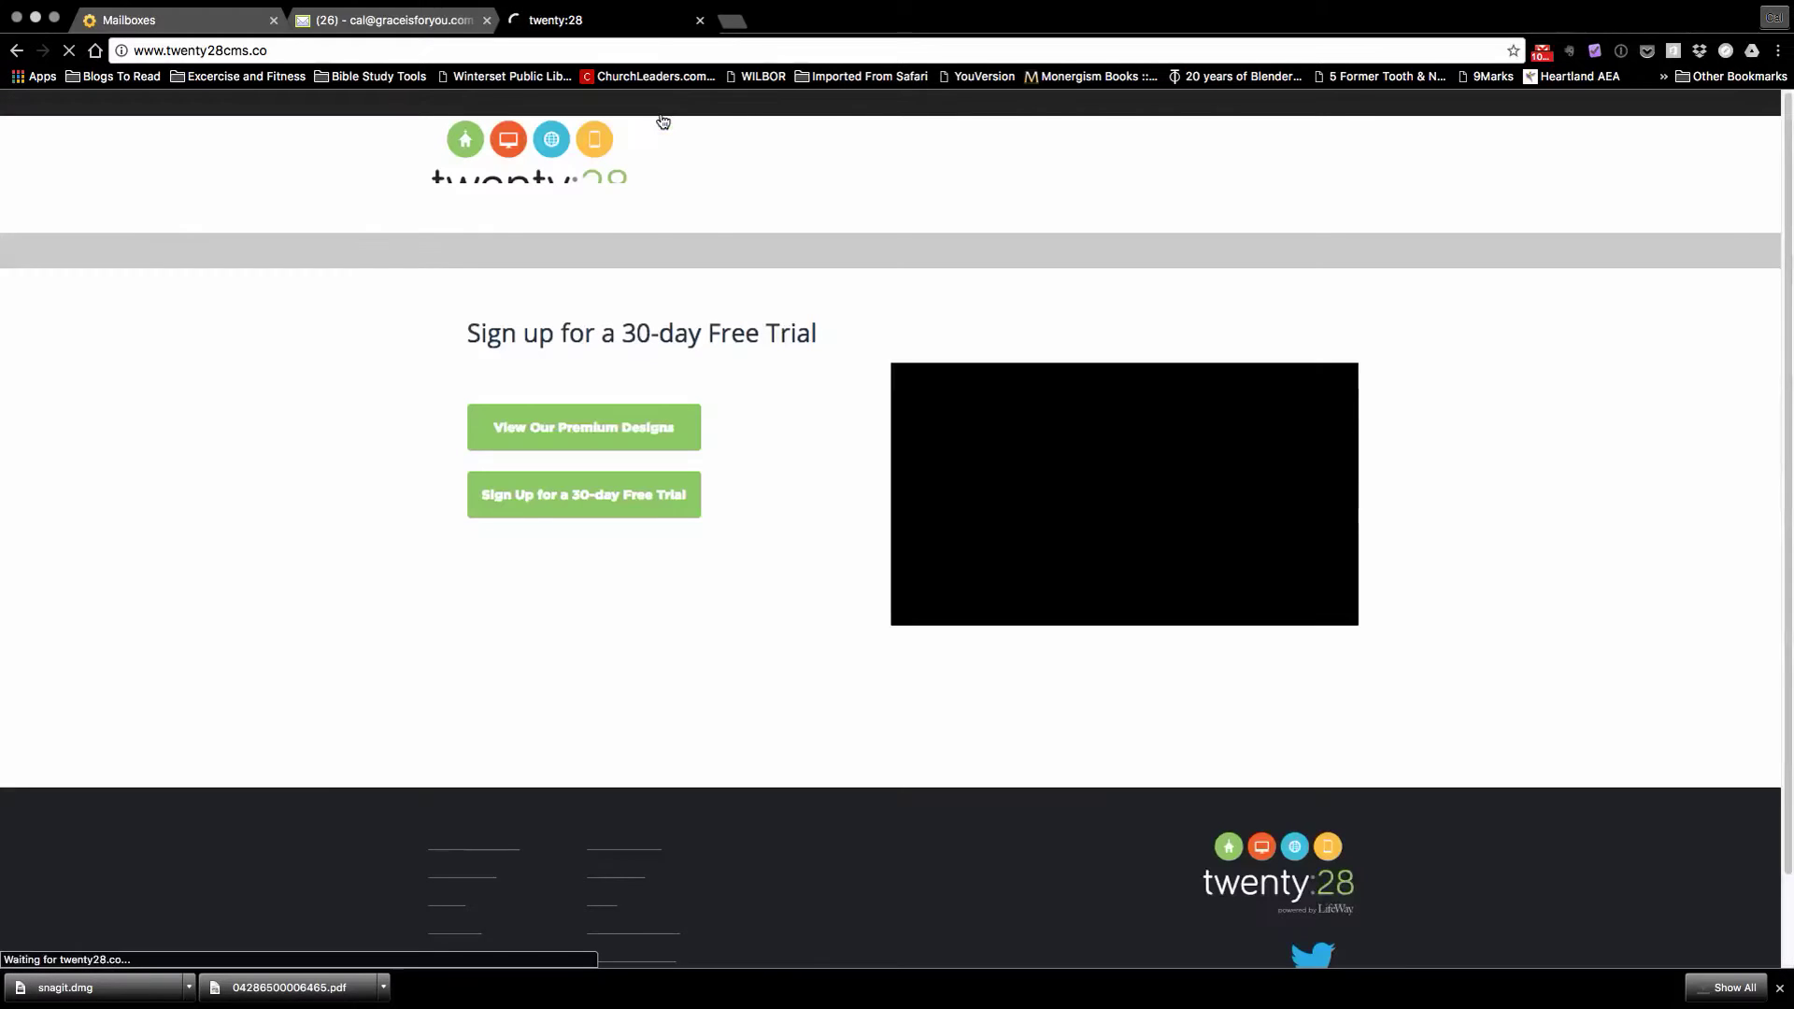
Sign in to twenty:28 under Emerge & Cultivate plans using the prefilled credentials, with Remember me enabled
{"action": "left_click", "coordinate": [936, 108]}
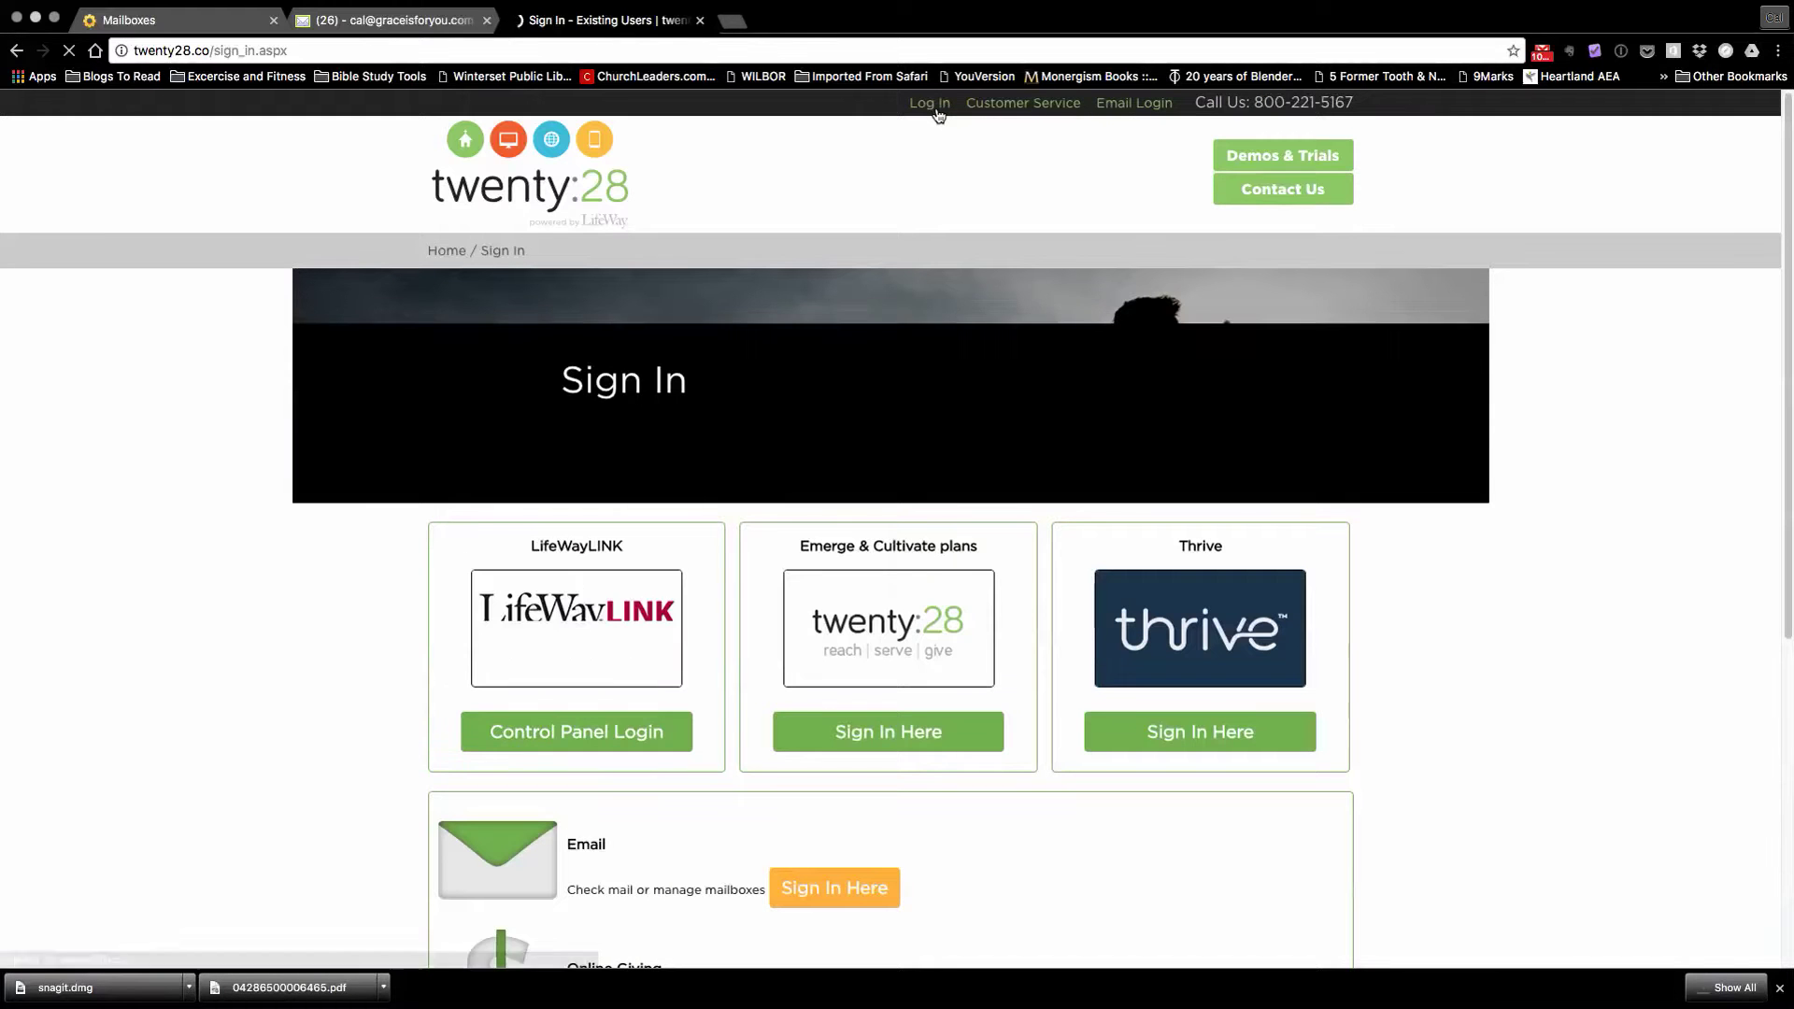
{"action": "scroll", "coordinate": [860, 489], "scroll_direction": "down", "scroll_amount": 3}
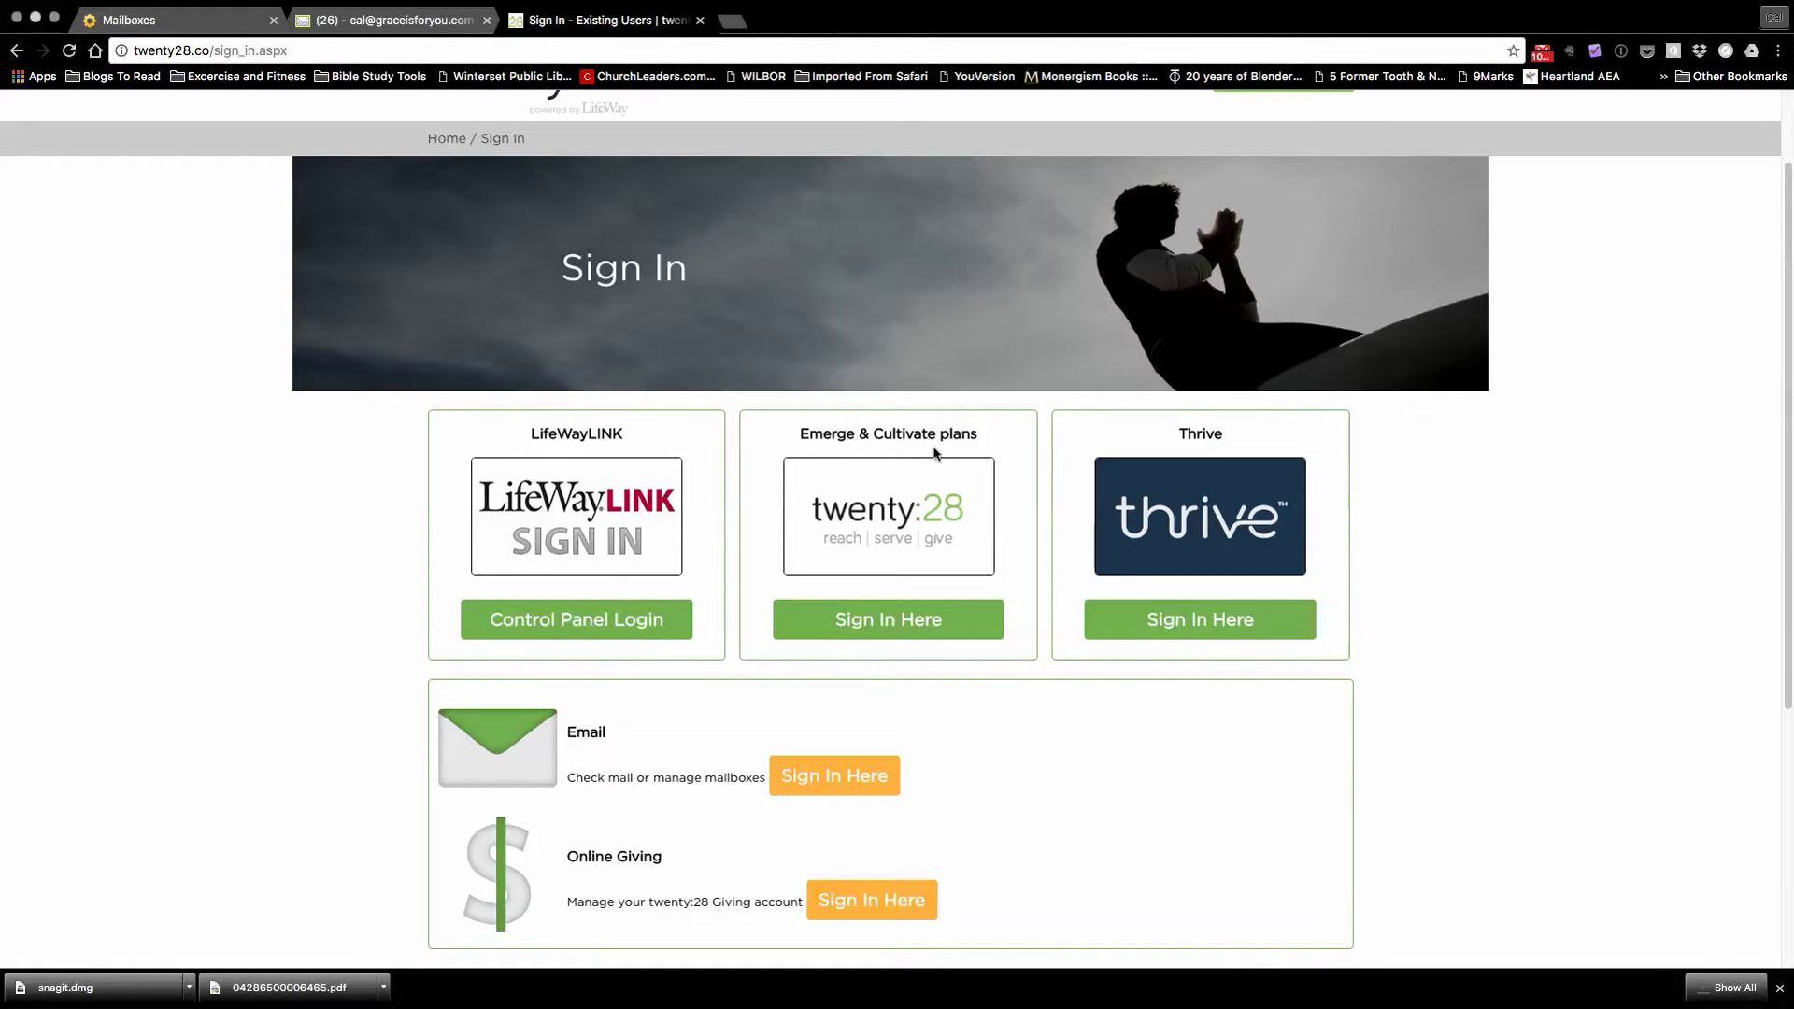
{"action": "left_click", "coordinate": [897, 623]}
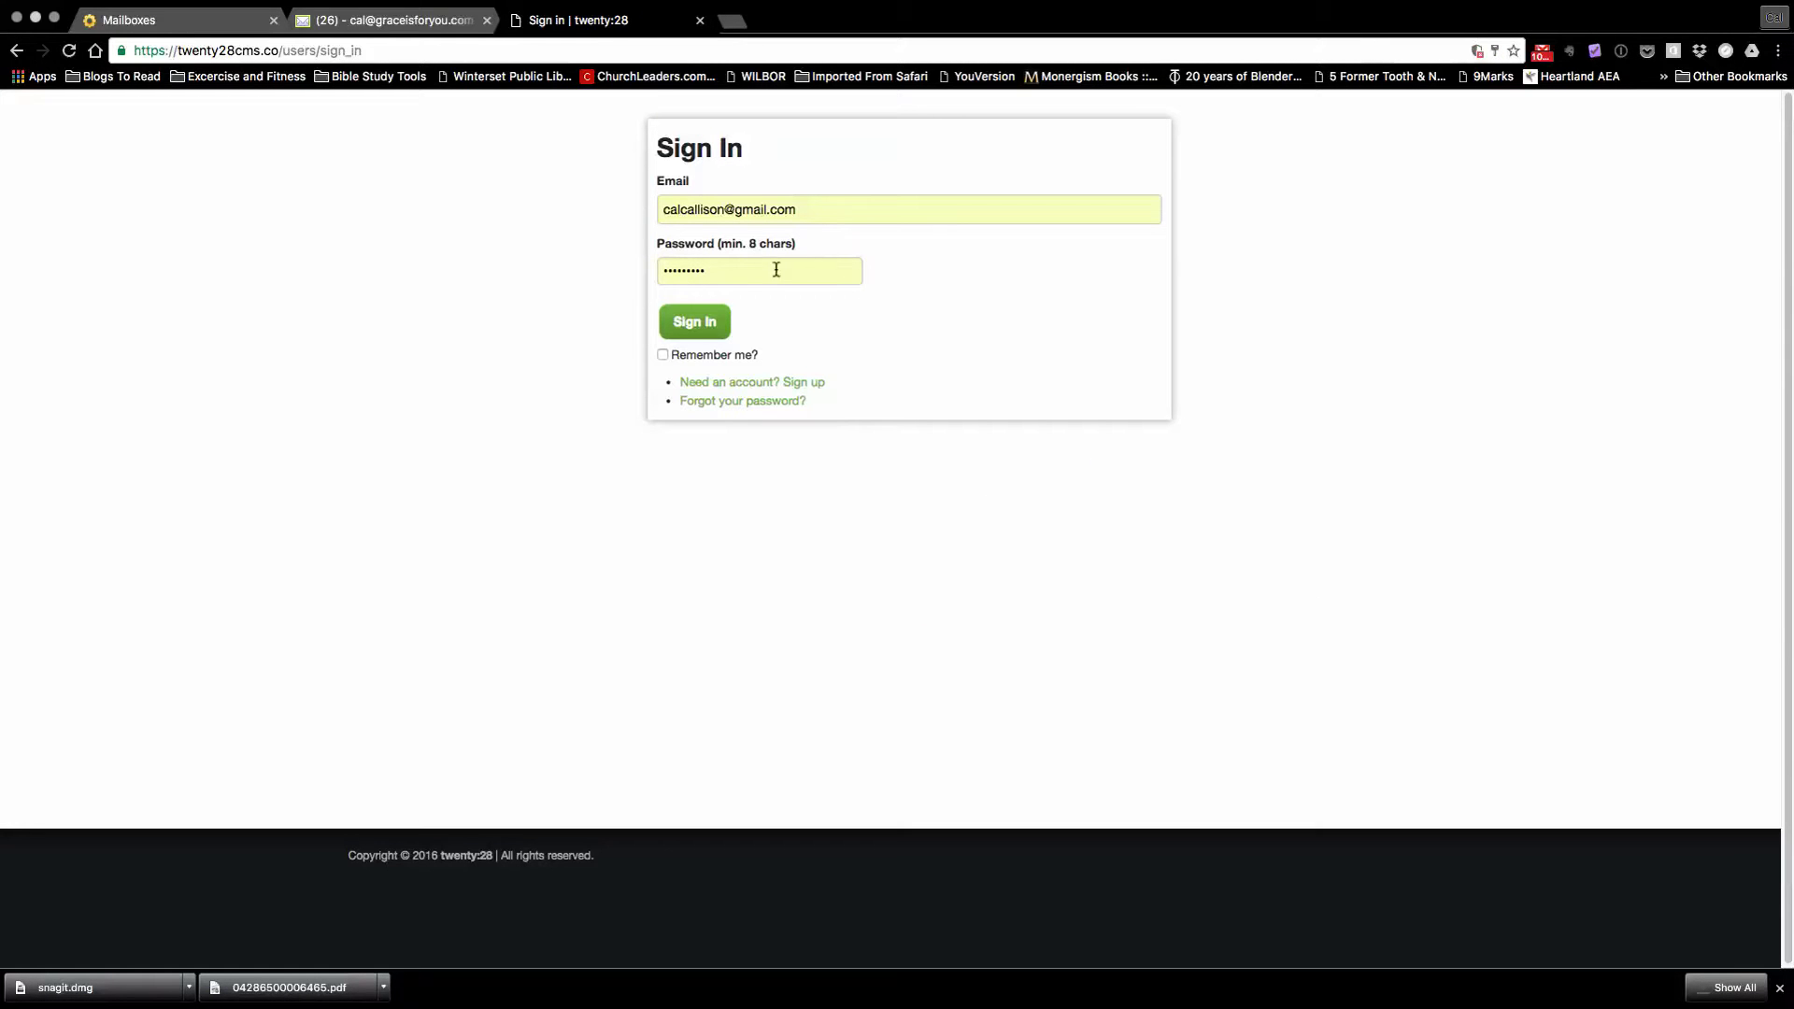
{"action": "left_click", "coordinate": [662, 355]}
{"action": "left_click", "coordinate": [703, 324]}
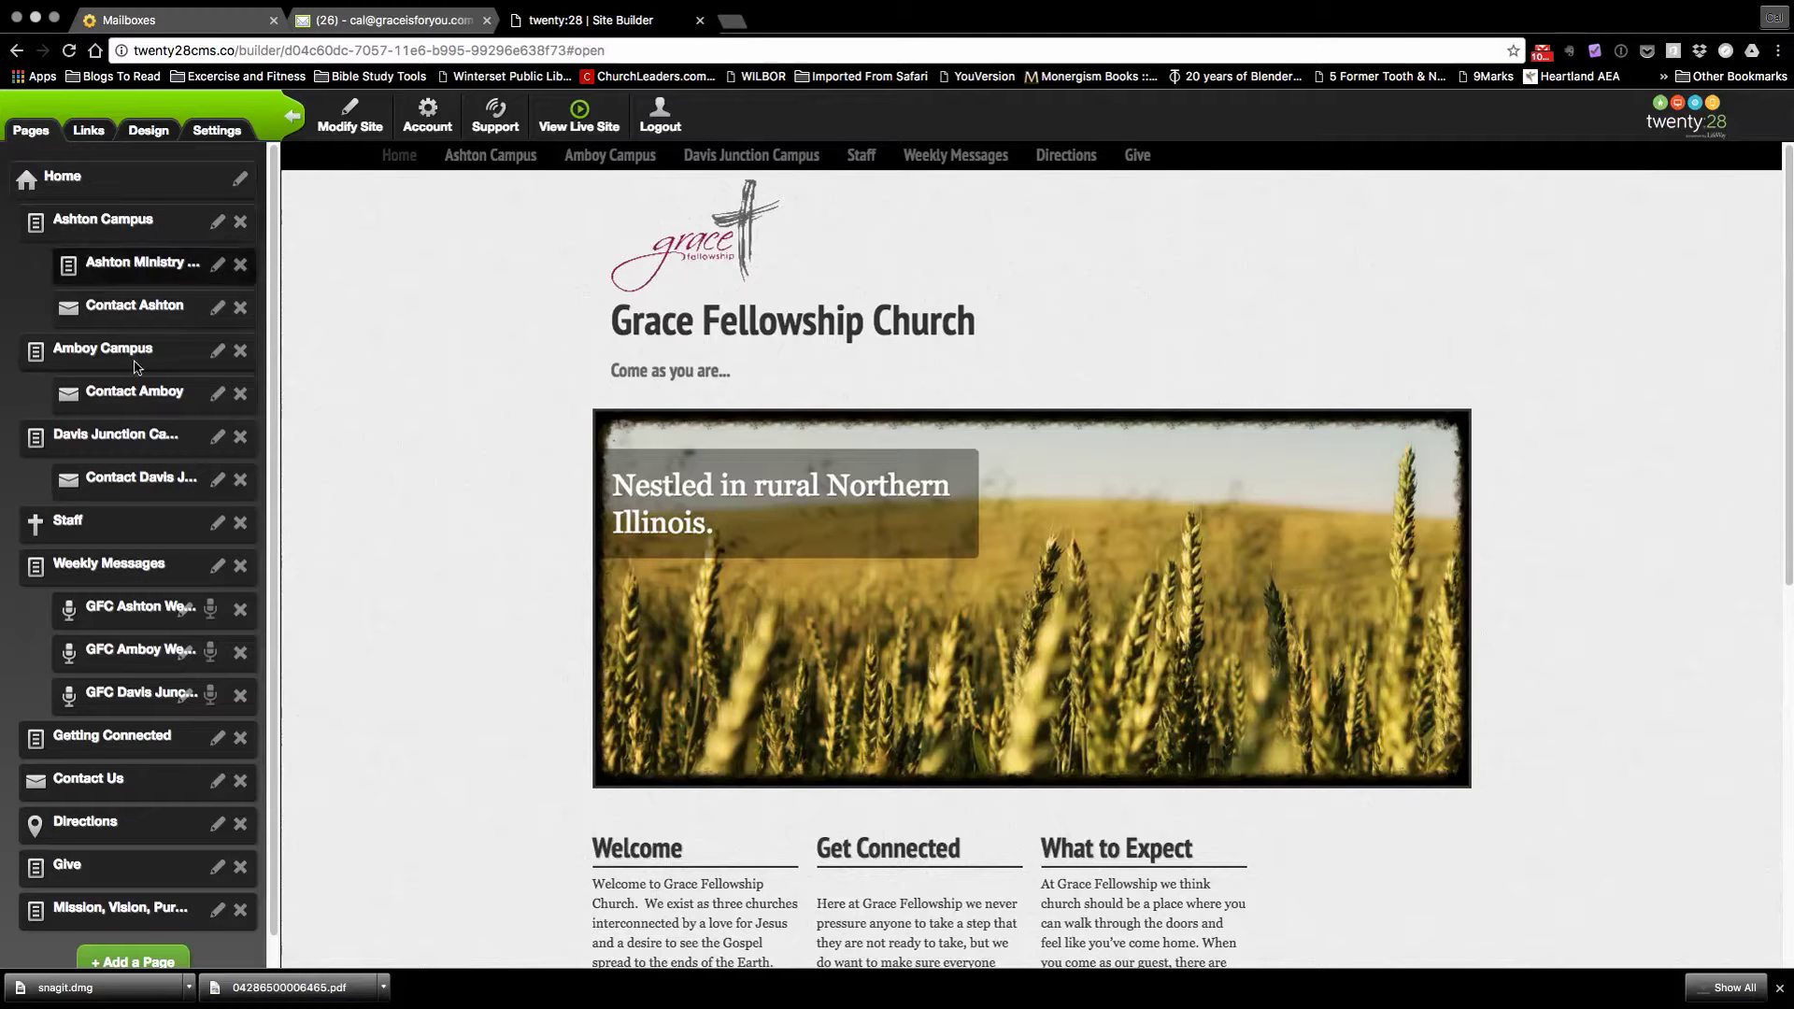
{"action": "scroll", "coordinate": [134, 392], "scroll_direction": "down", "scroll_amount": 1}
{"action": "scroll", "coordinate": [134, 523], "scroll_direction": "up", "scroll_amount": 1}
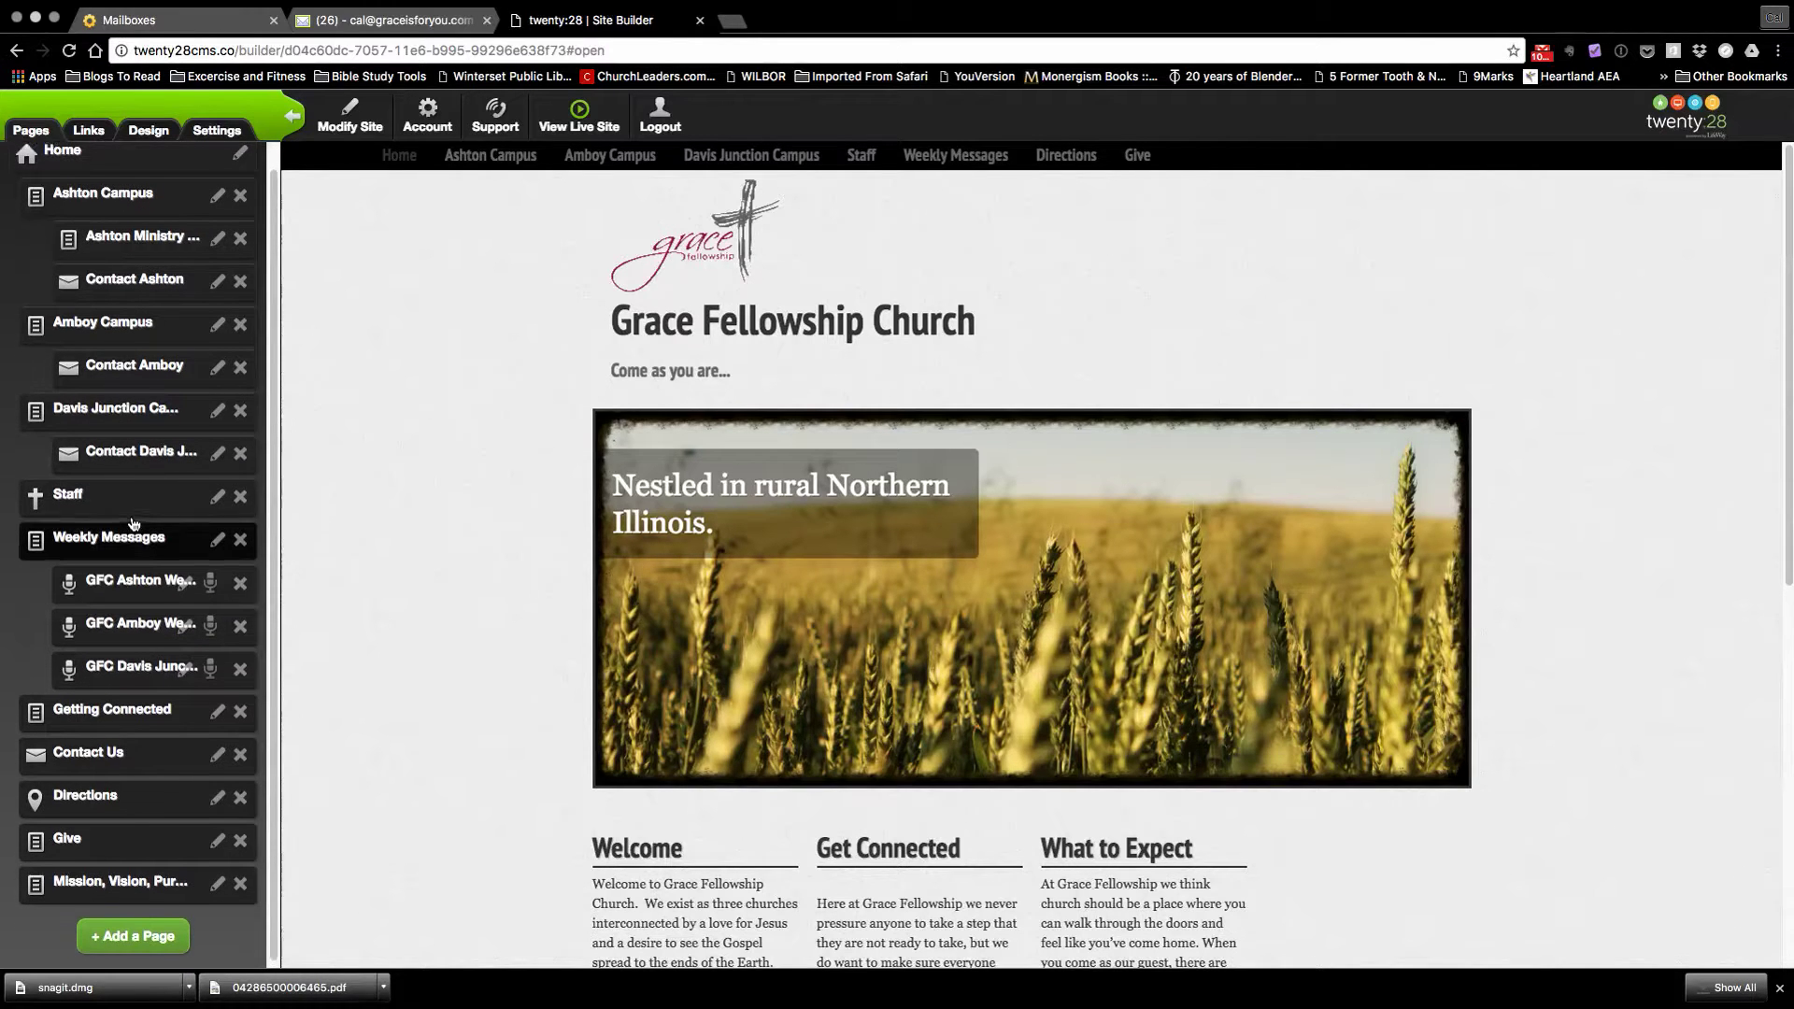
{"action": "scroll", "coordinate": [131, 747], "scroll_direction": "up", "scroll_amount": 1}
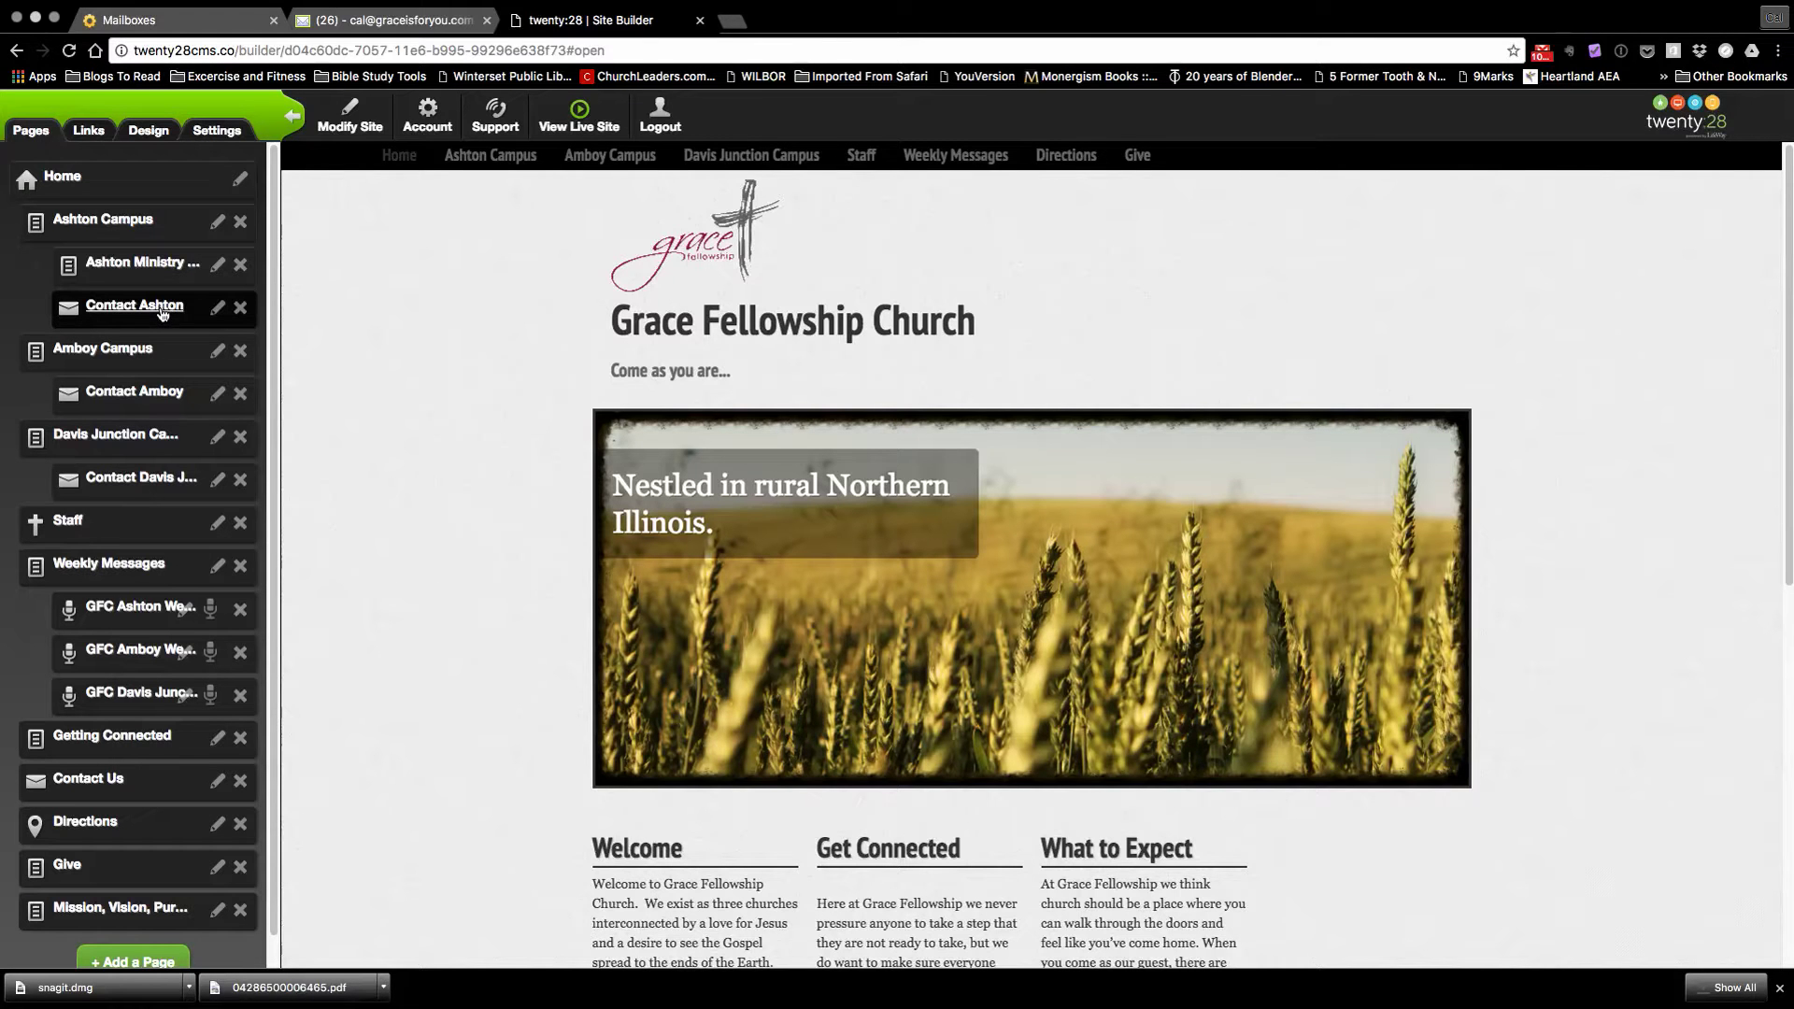
{"action": "mouse_move", "coordinate": [163, 314]}
{"action": "left_mouse_down"}
{"action": "mouse_move", "coordinate": [150, 243]}
{"action": "mouse_move", "coordinate": [148, 295]}
{"action": "left_mouse_up"}
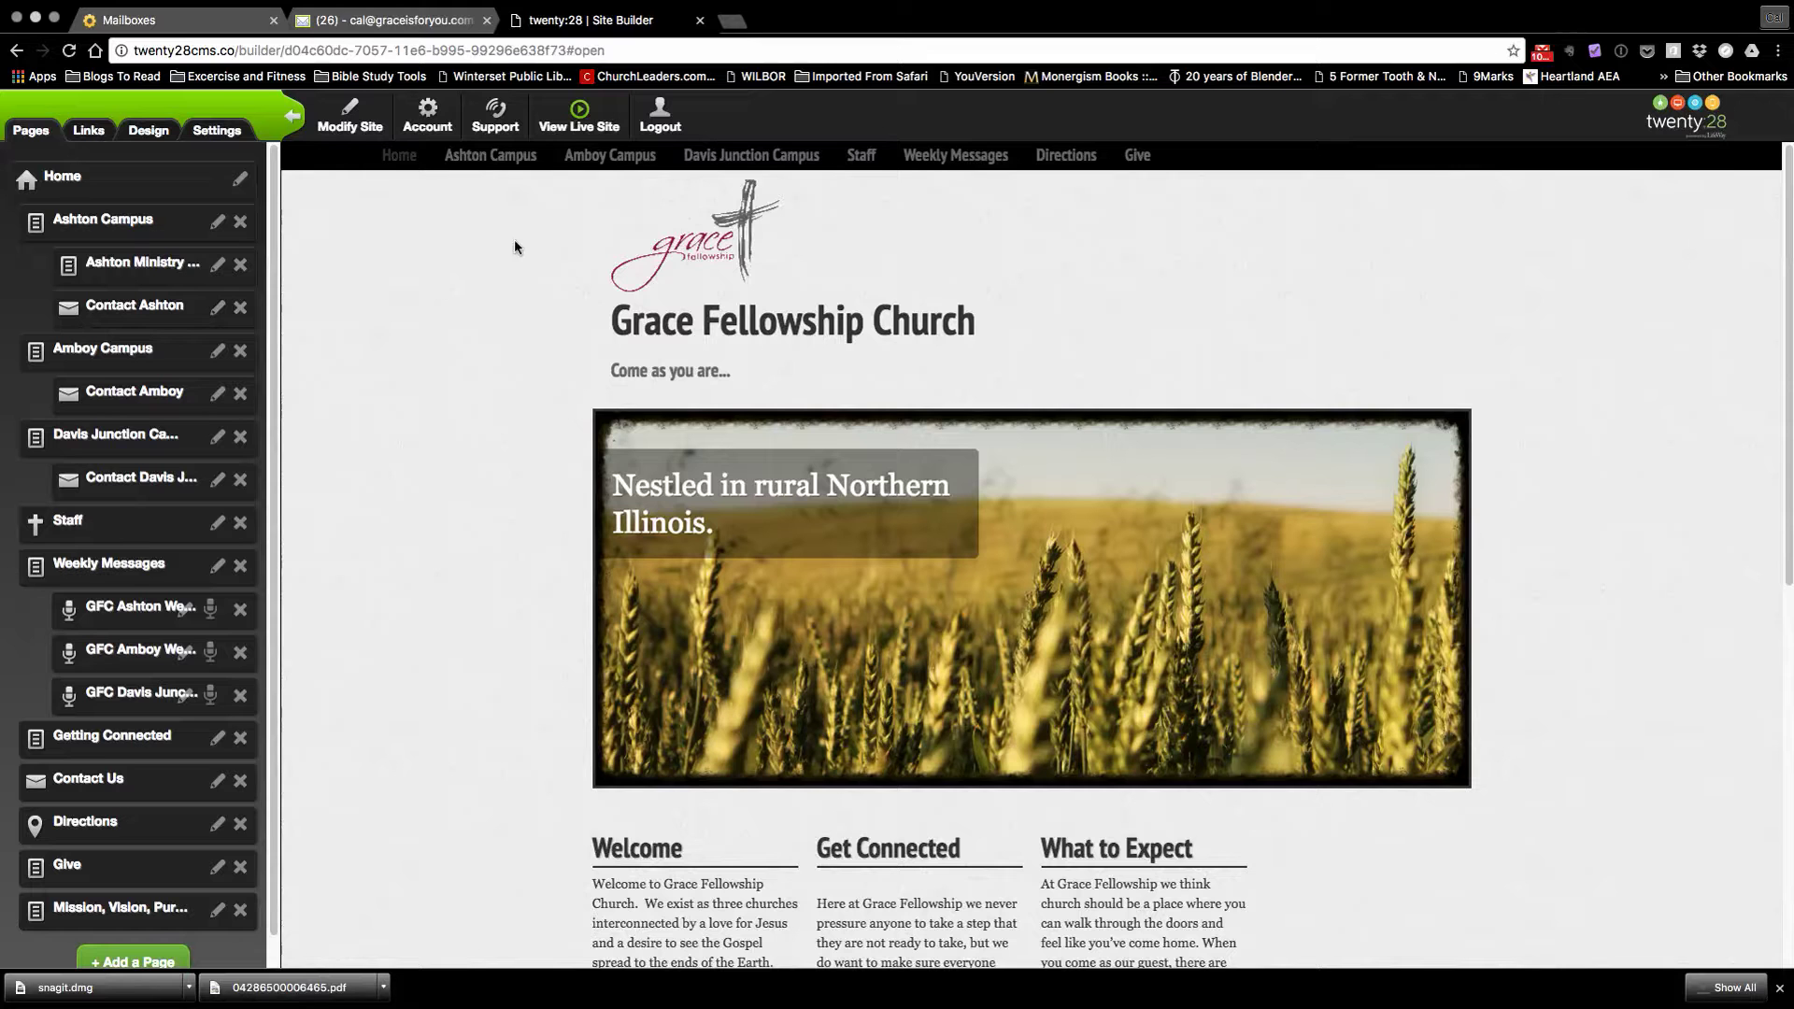
View the live church site, open the Contact Ashton page under Ashton Campus and return to its home page
{"action": "left_click", "coordinate": [576, 110]}
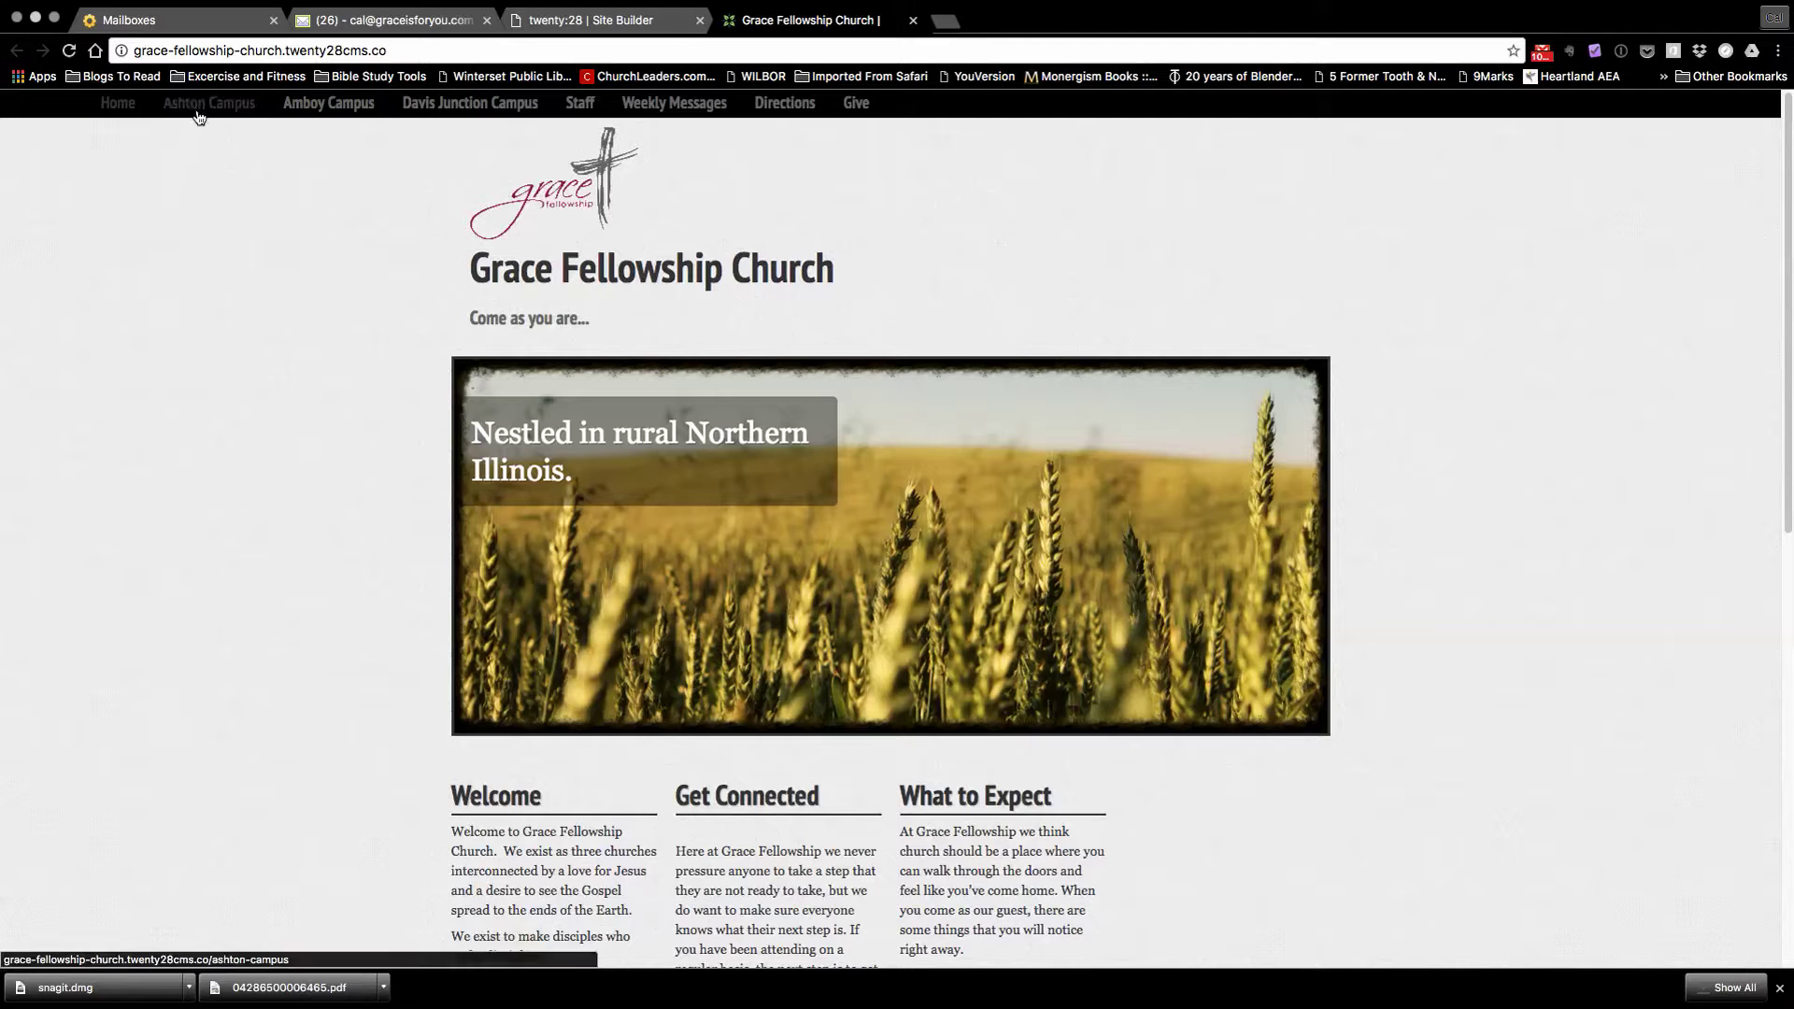
{"action": "mouse_move", "coordinate": [198, 116]}
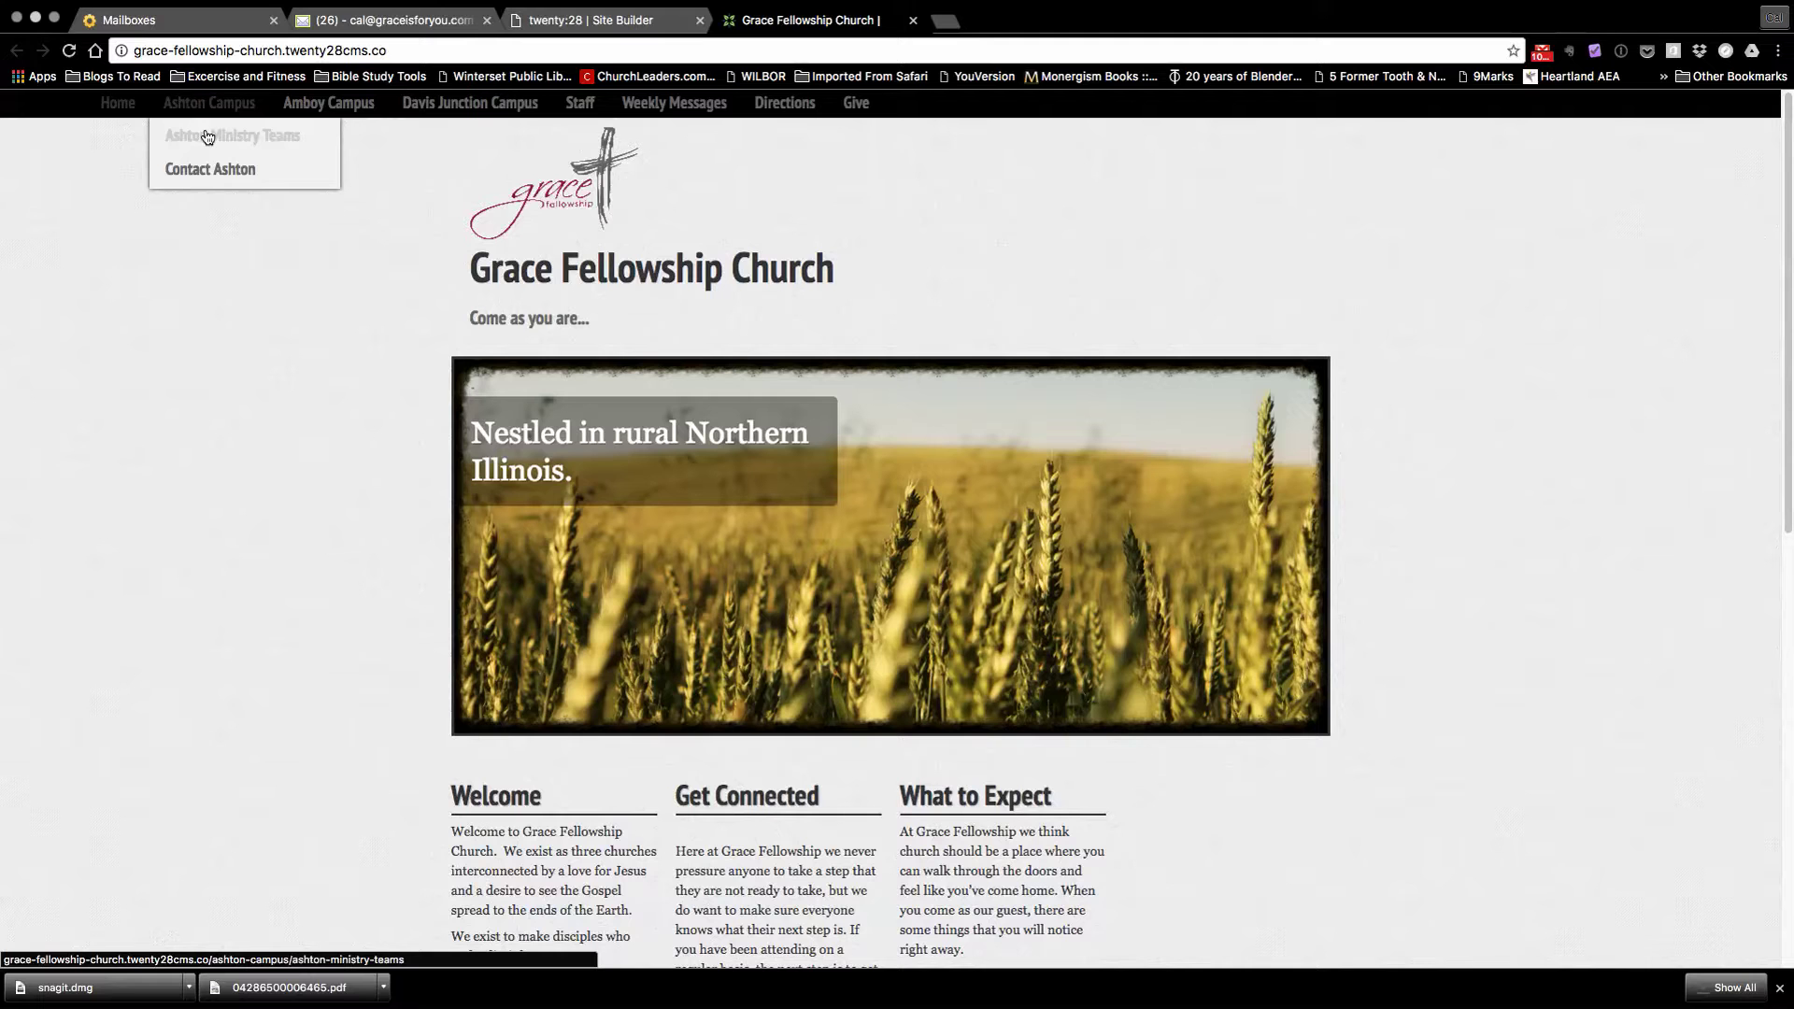
{"action": "left_click", "coordinate": [215, 172]}
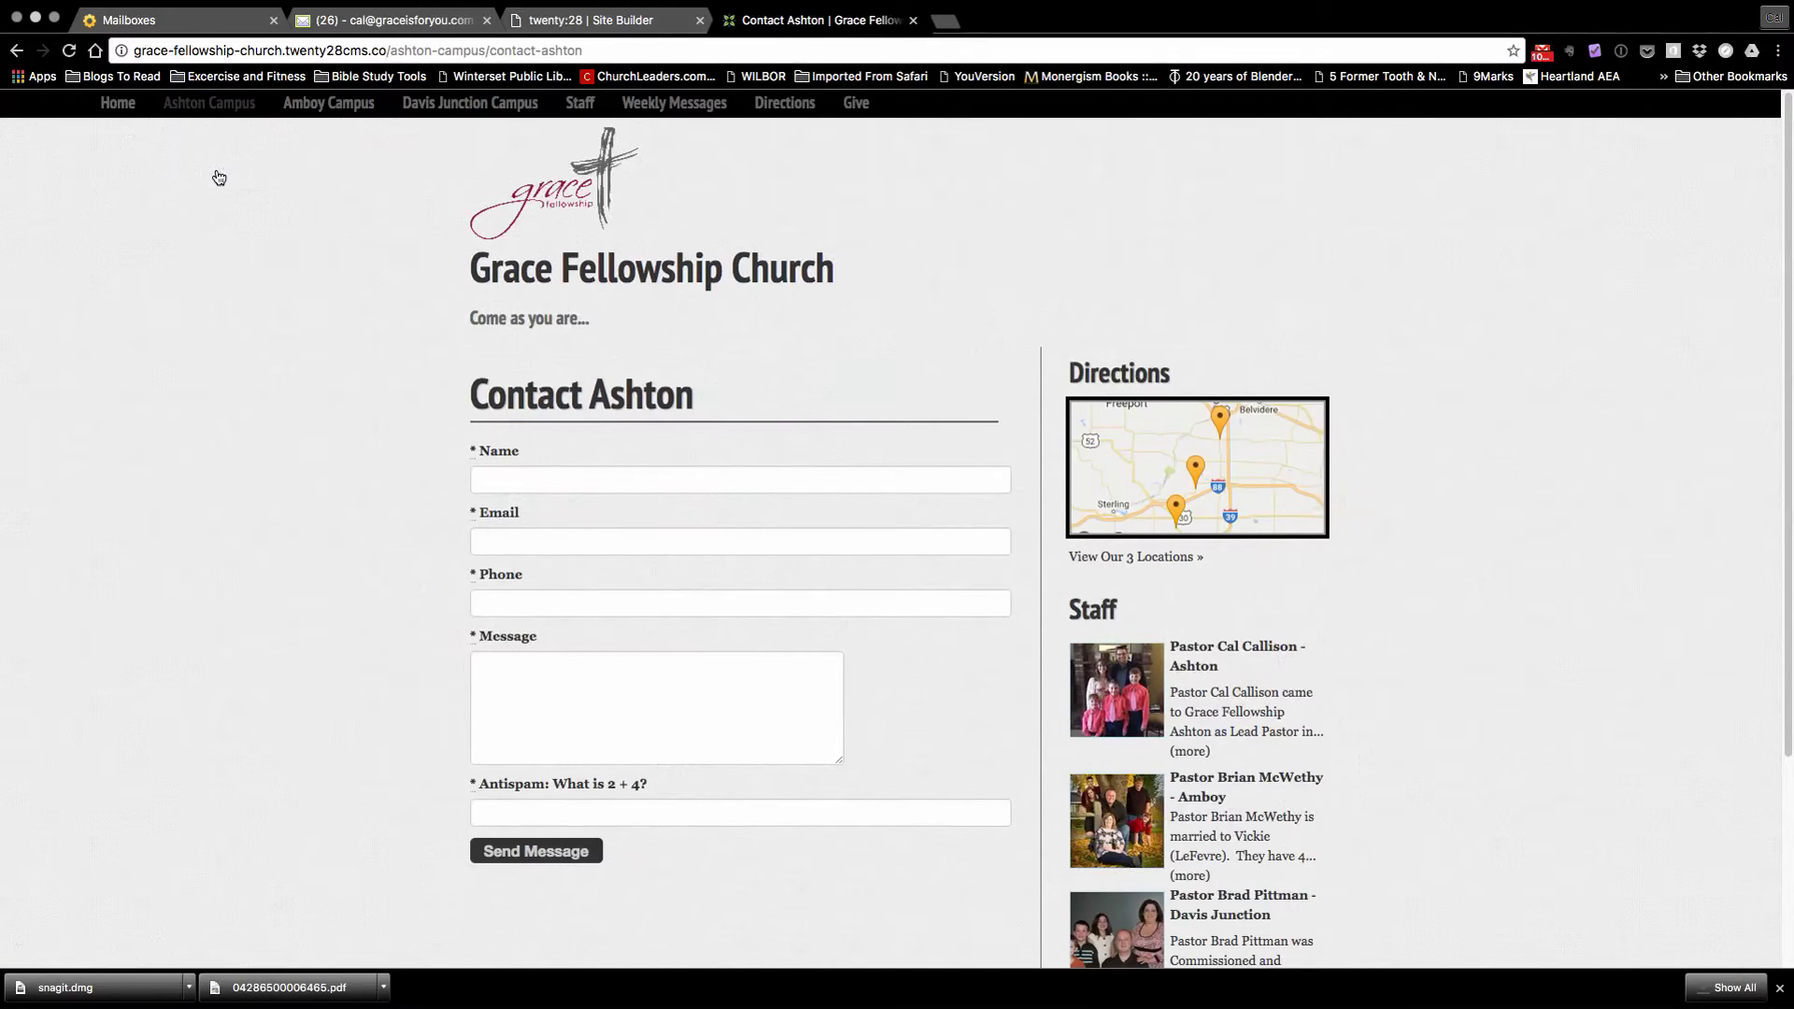
{"action": "left_click", "coordinate": [118, 103]}
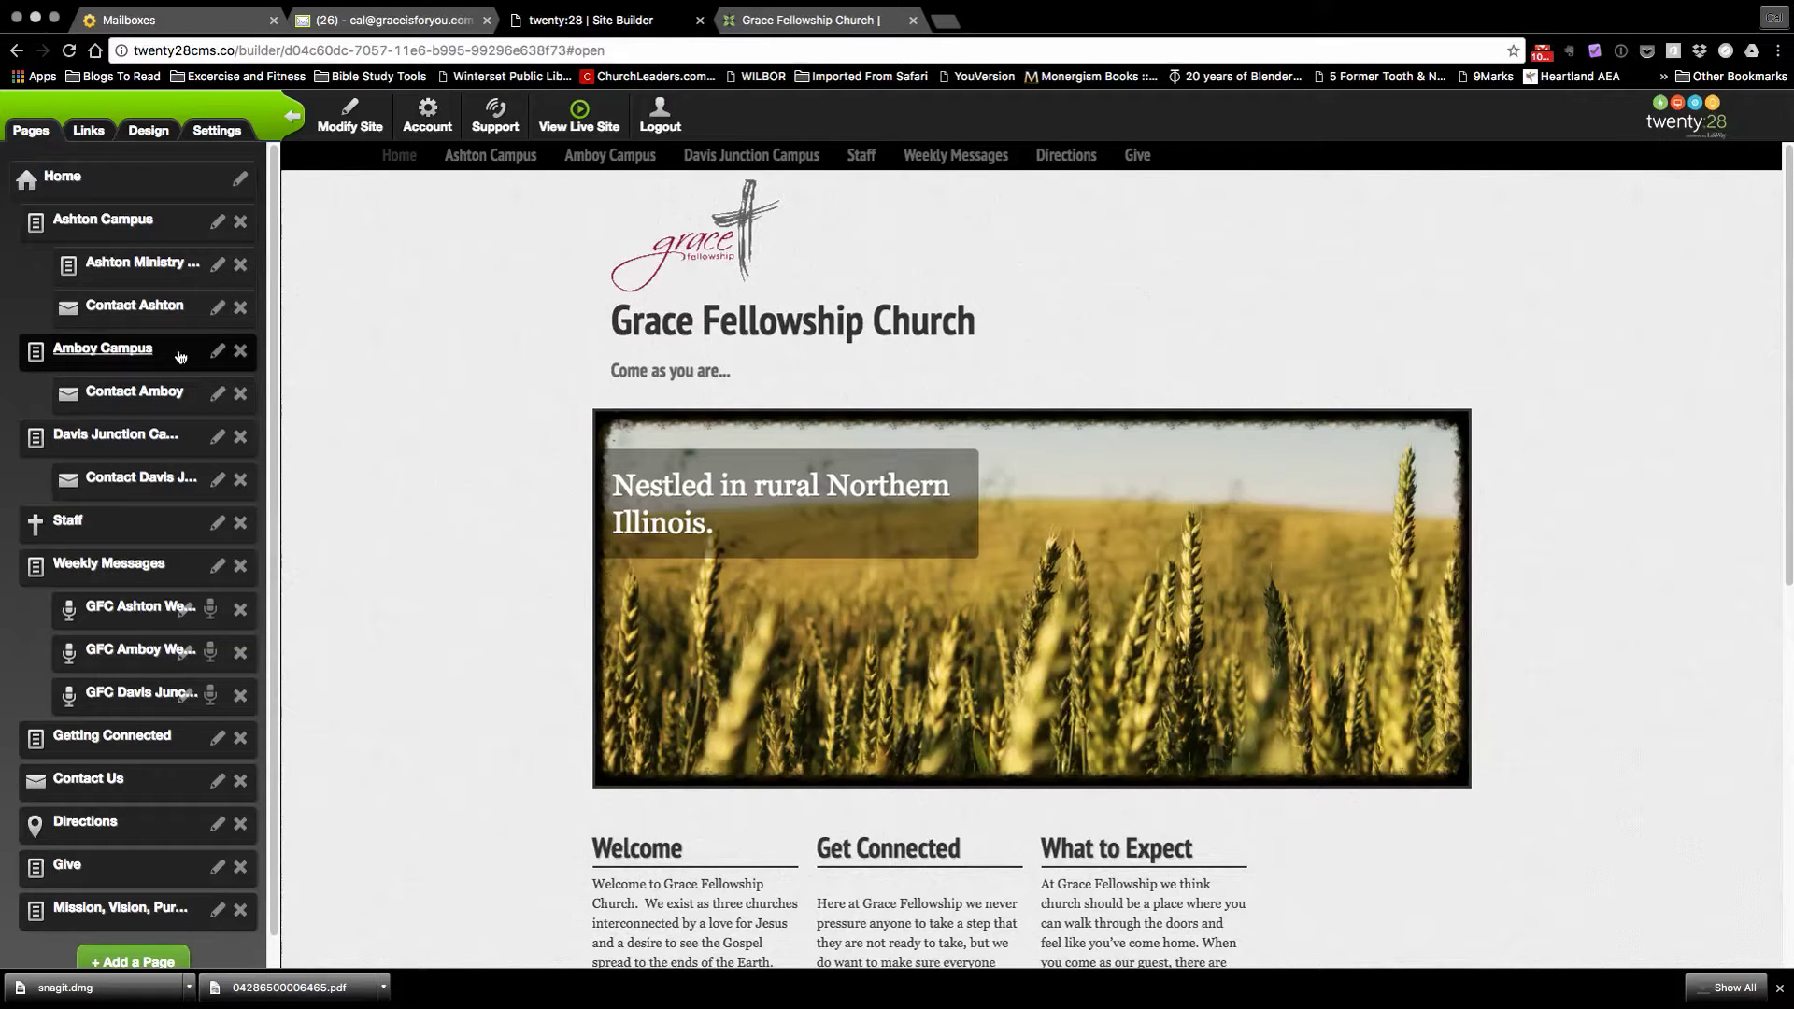
{"action": "scroll", "coordinate": [180, 356], "scroll_direction": "down", "scroll_amount": 2}
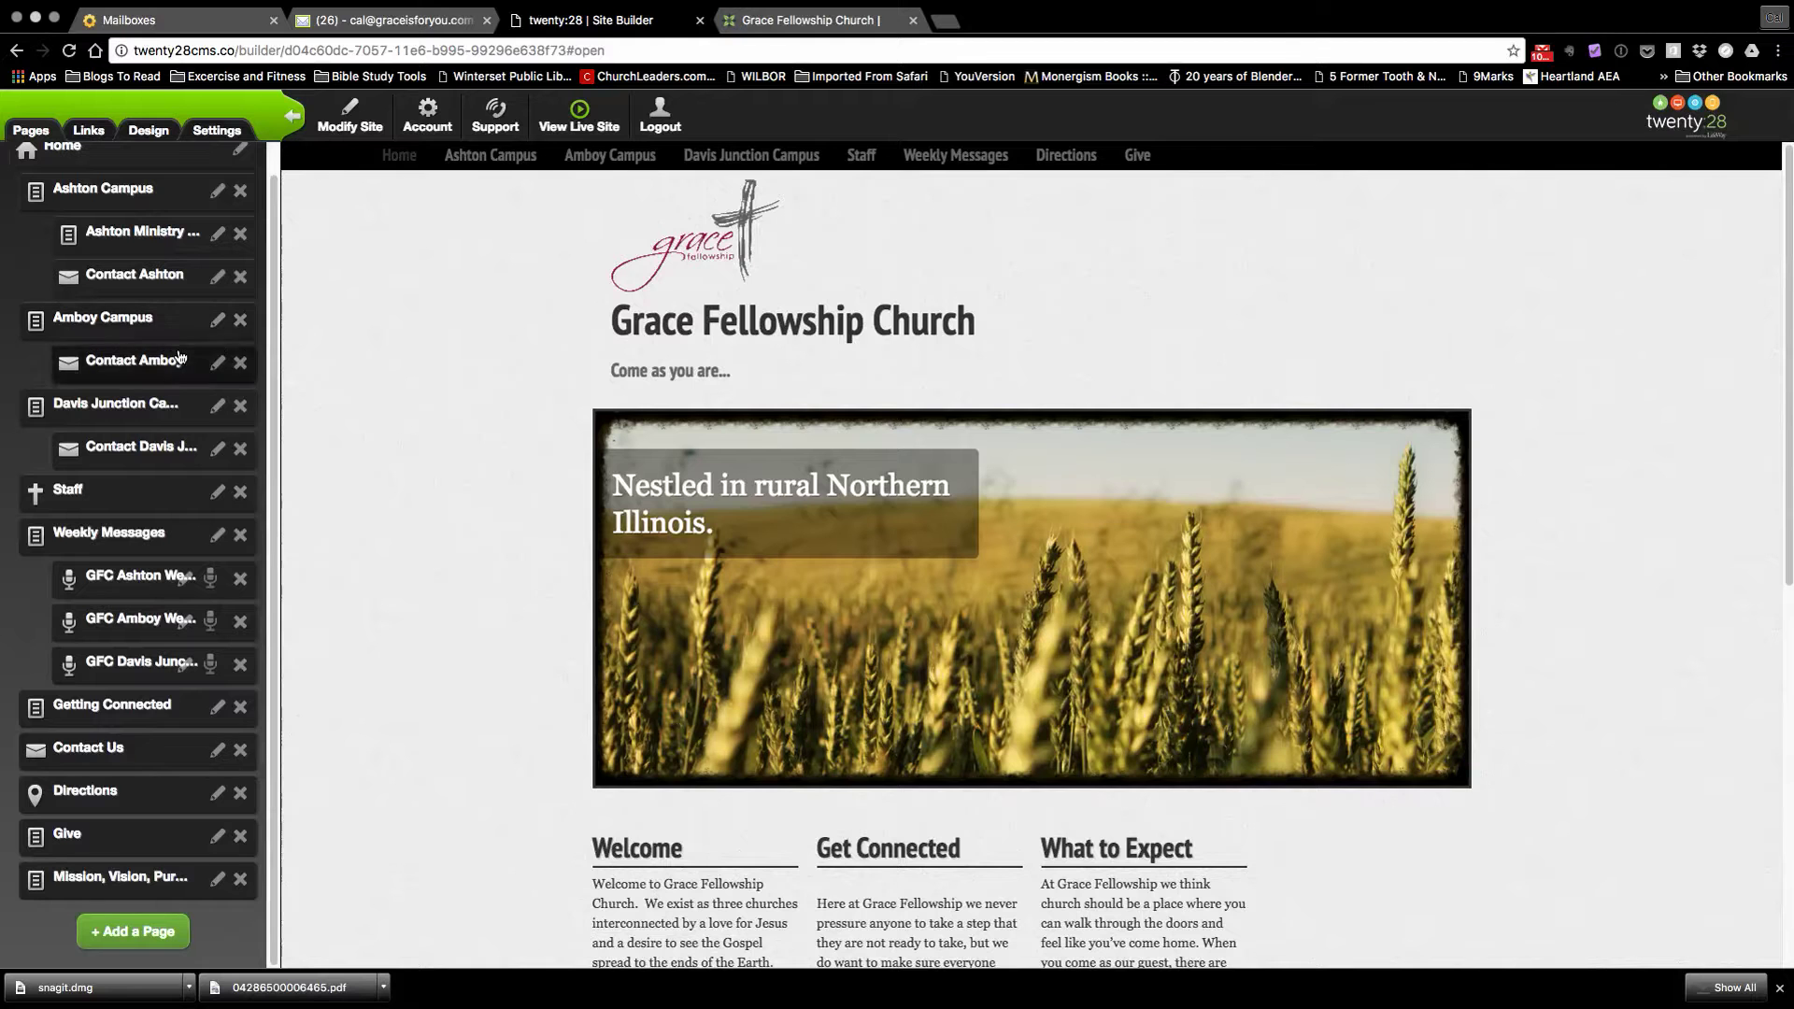
{"action": "left_click", "coordinate": [152, 935]}
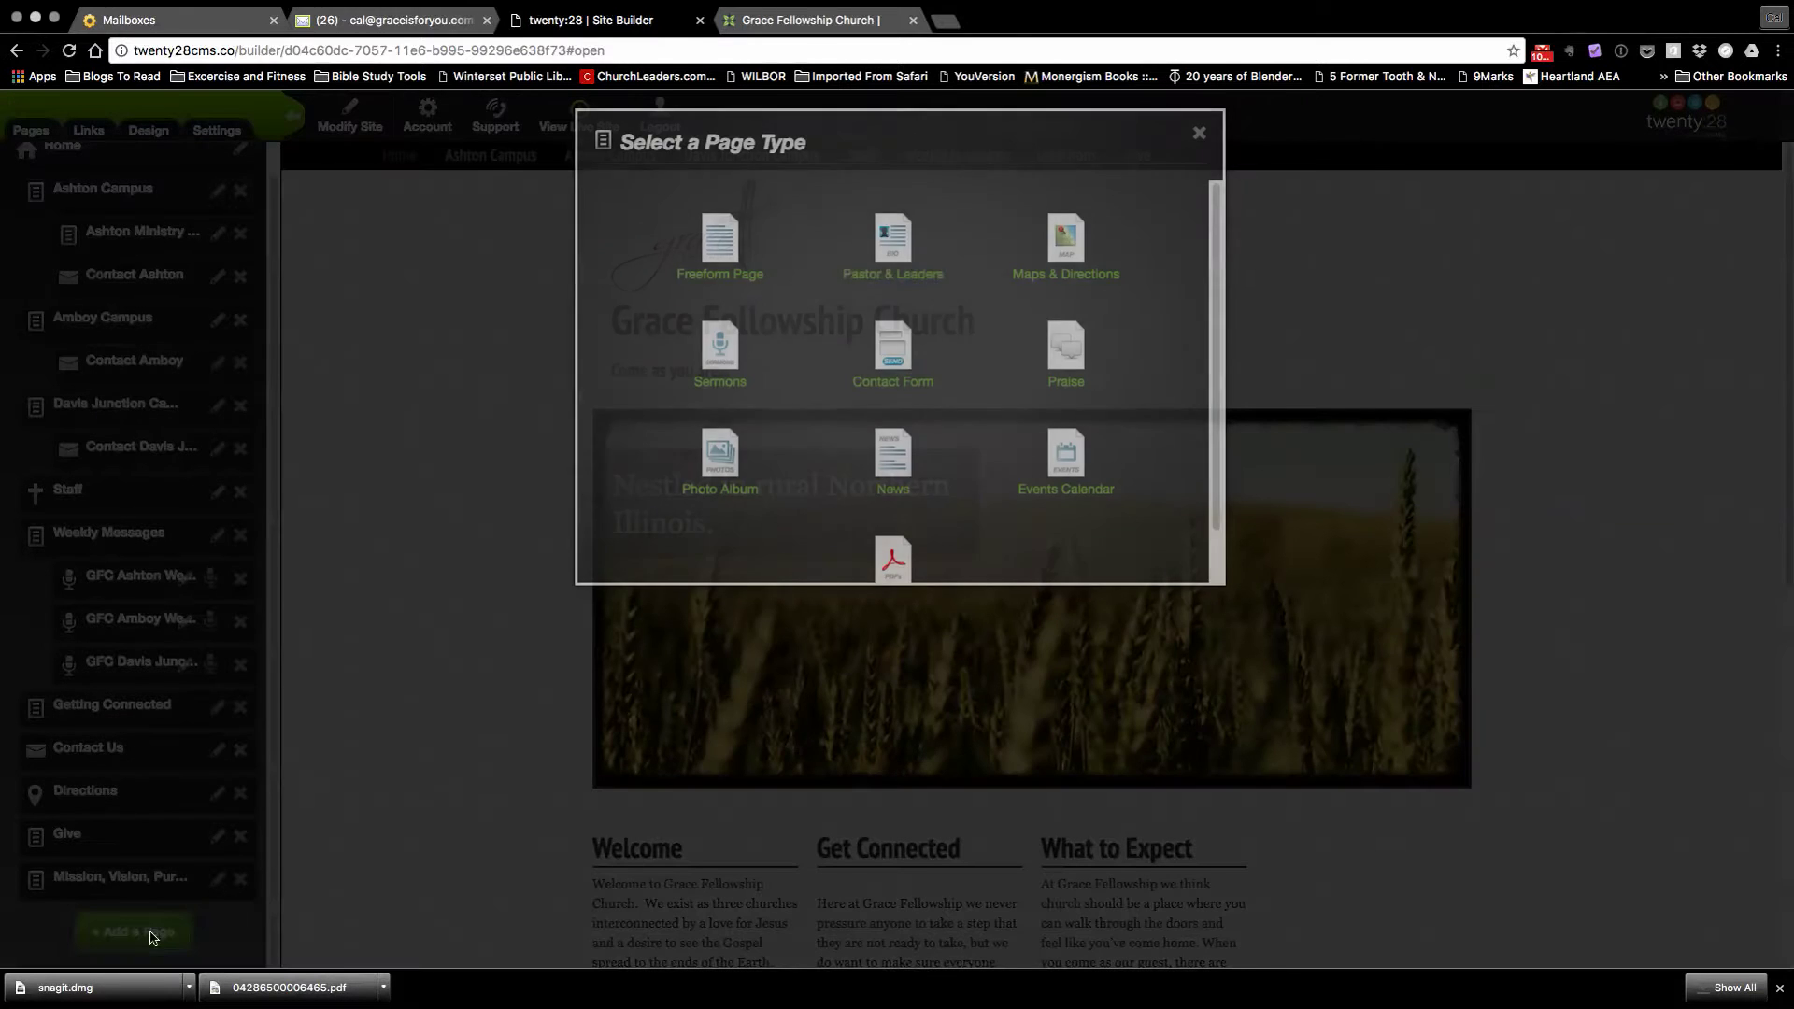
{"action": "left_click", "coordinate": [746, 270]}
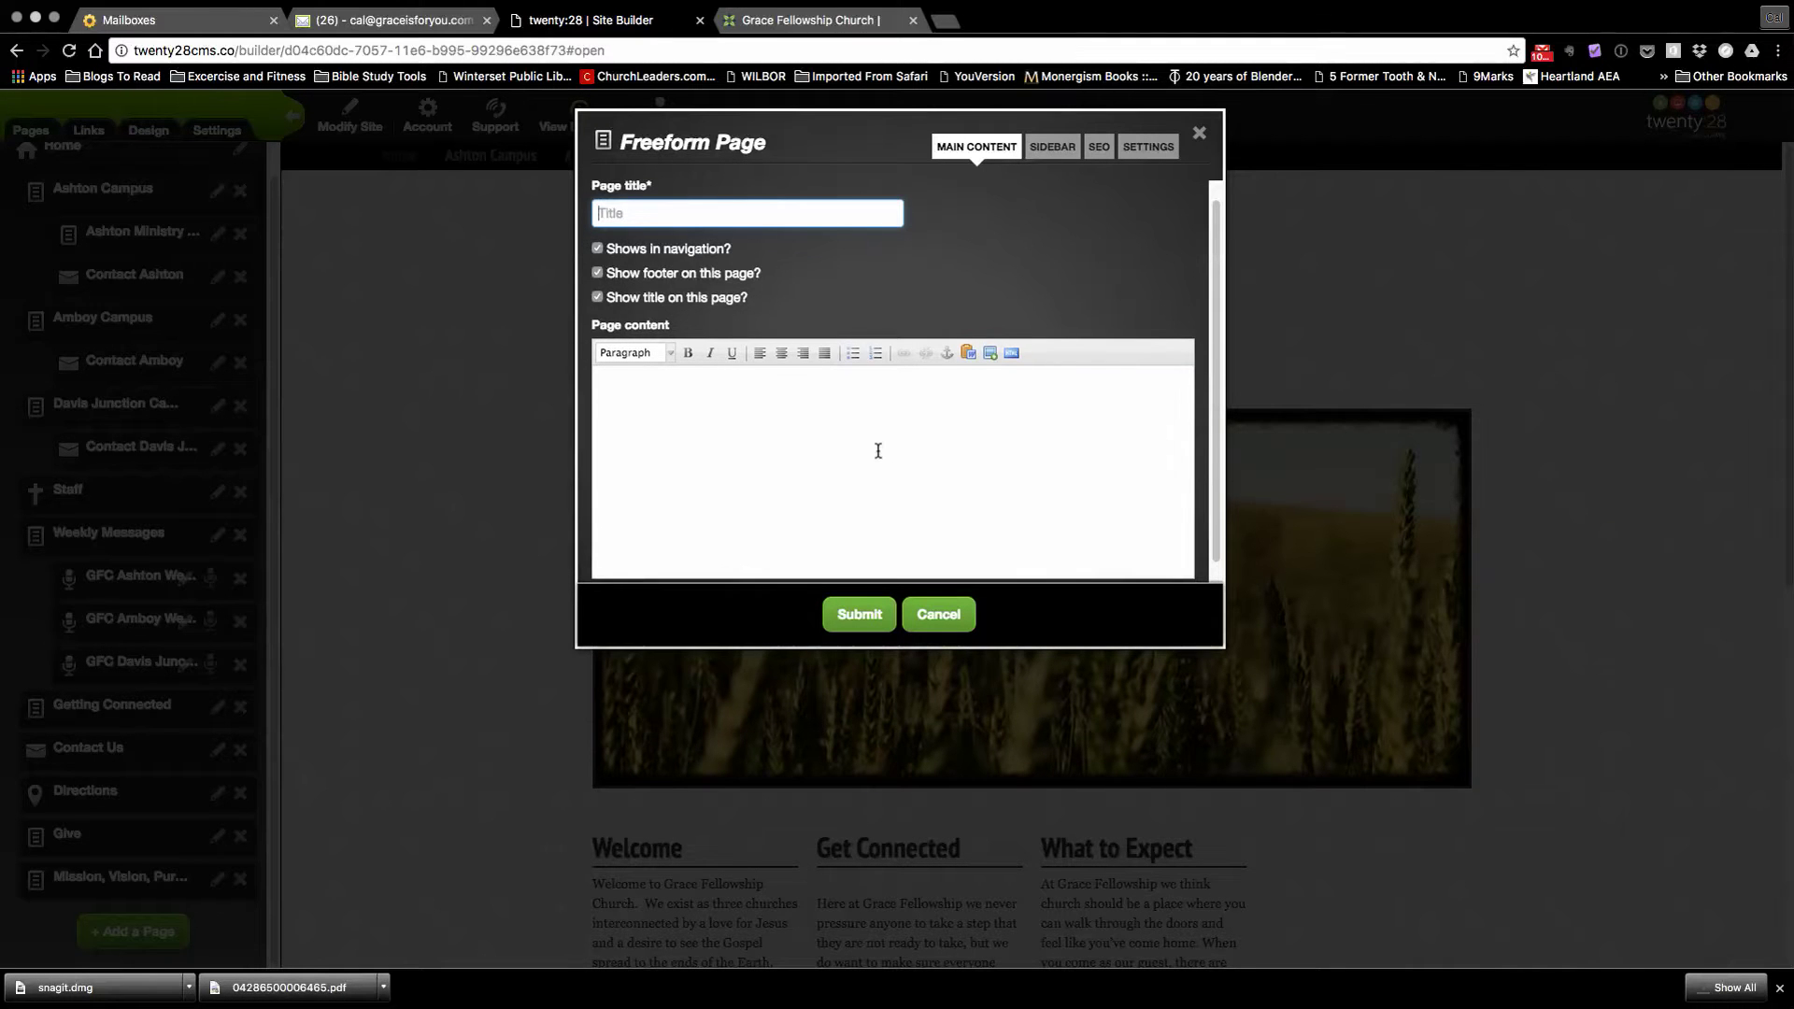
{"action": "left_click", "coordinate": [938, 615]}
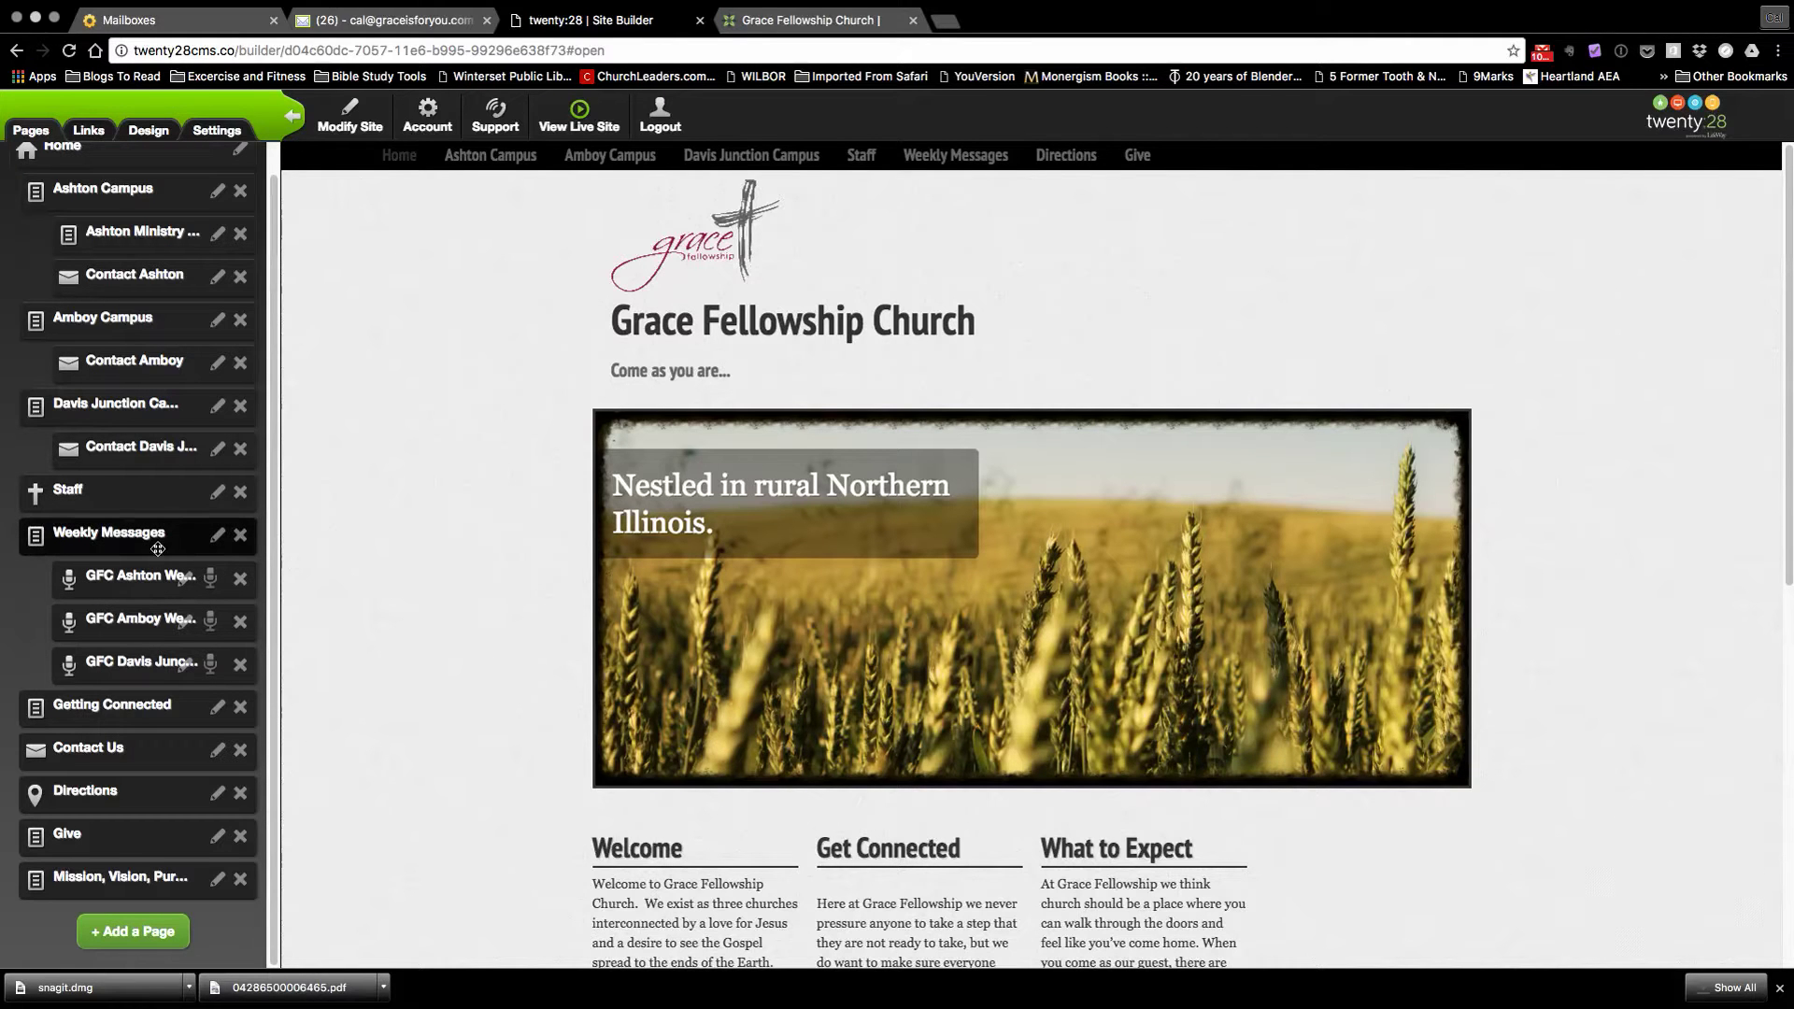
Open the GFC Amboy Weekly Messages page for editing and start adding a new sermon
{"action": "mouse_move", "coordinate": [956, 155]}
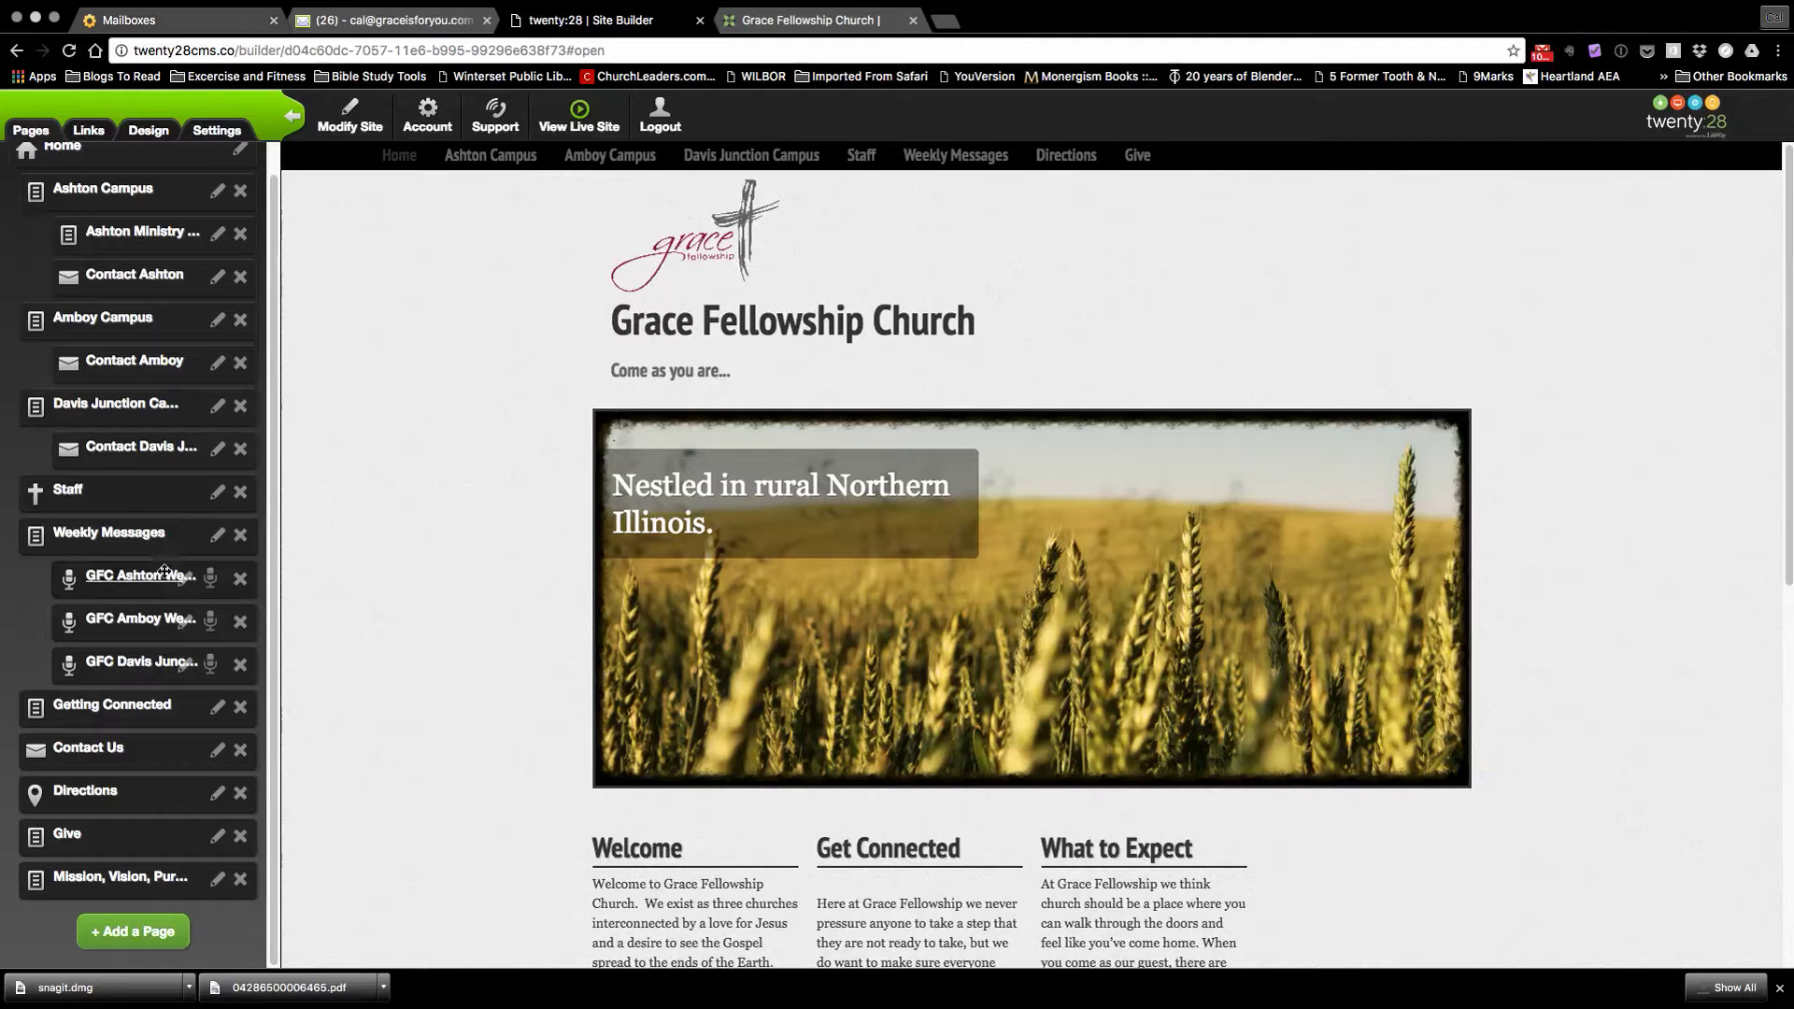
{"action": "left_click", "coordinate": [146, 622]}
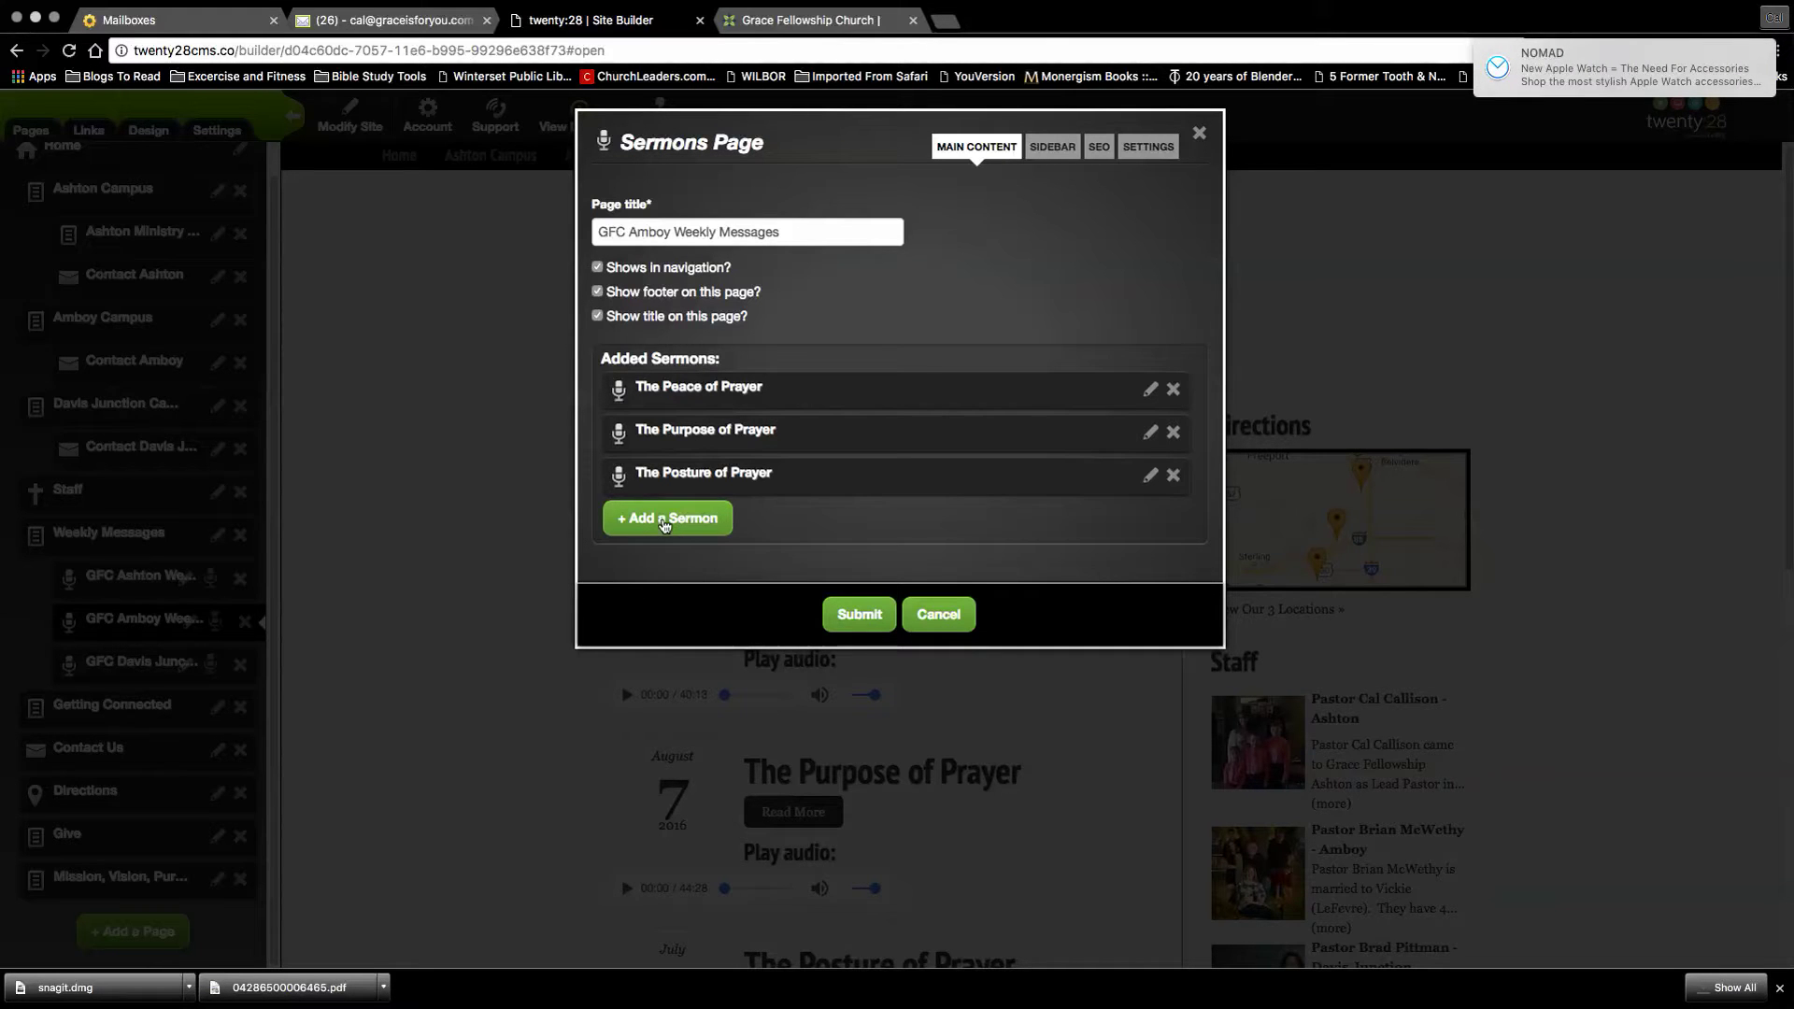
{"action": "left_click", "coordinate": [667, 526]}
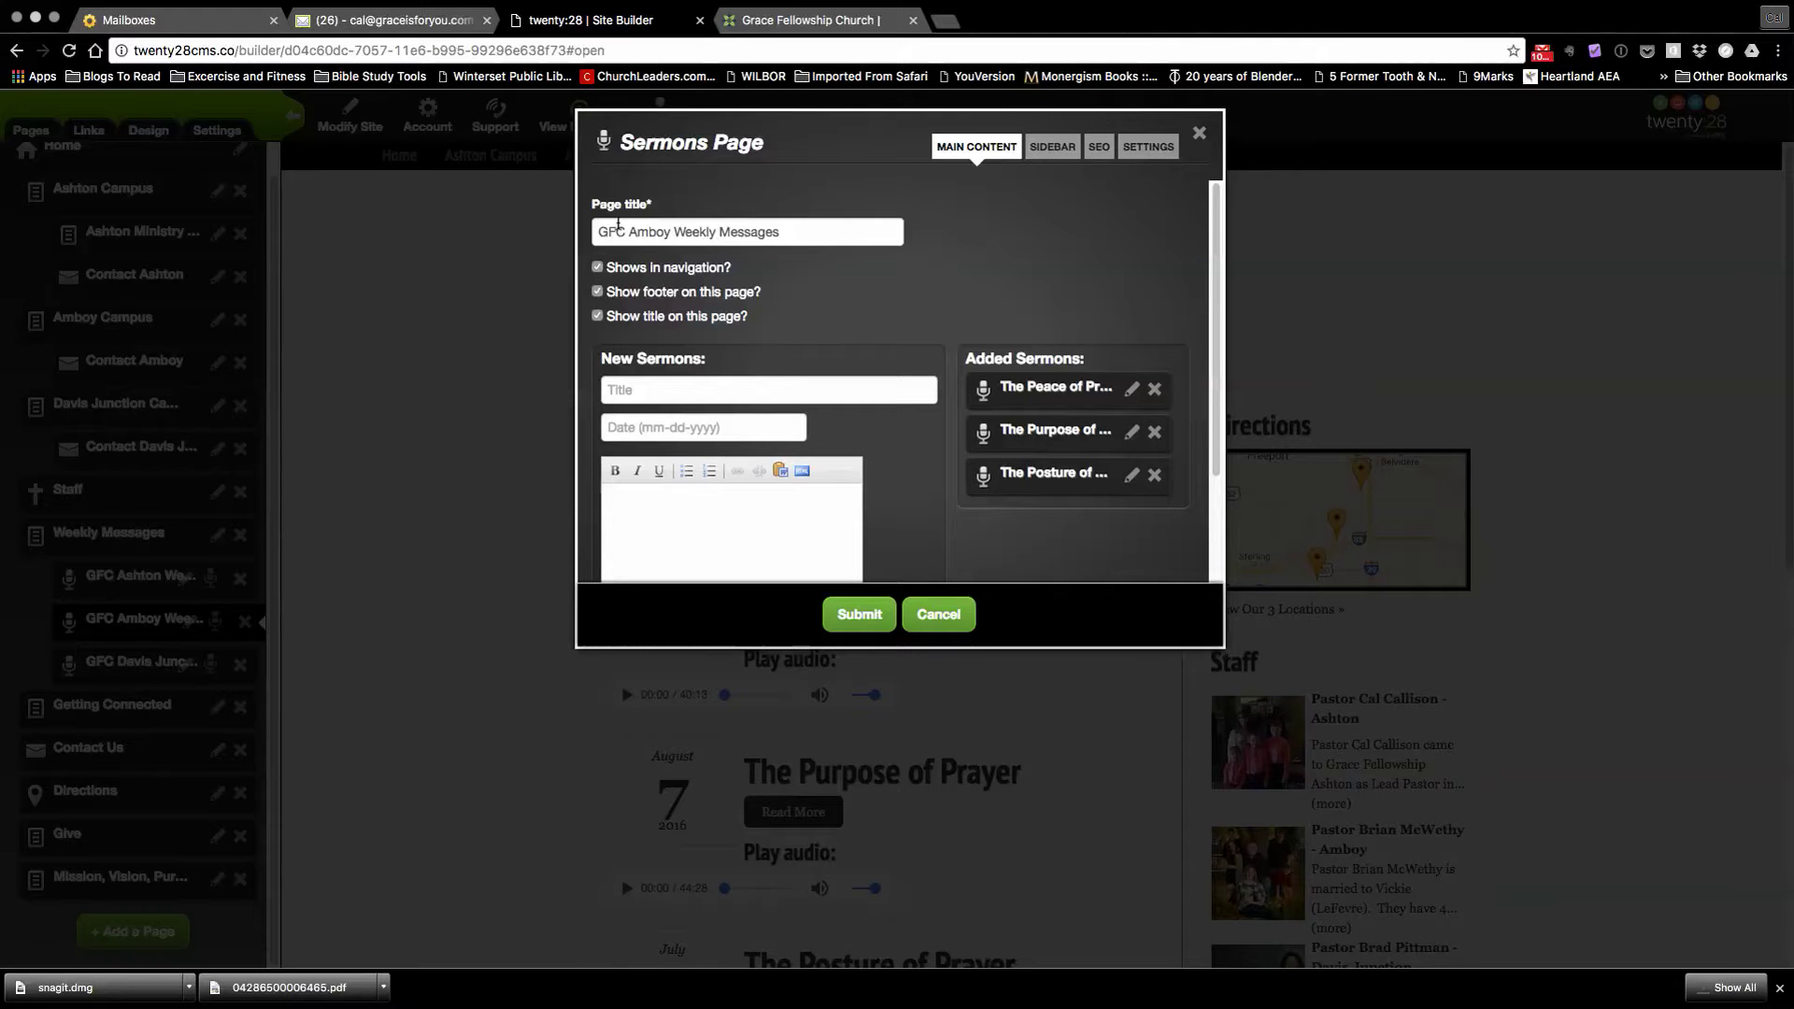
Upload the 16-8-28 power of partnership MP3 from the Dropbox folder as the new sermon's audio file
{"action": "scroll", "coordinate": [826, 336], "scroll_direction": "down", "scroll_amount": 3}
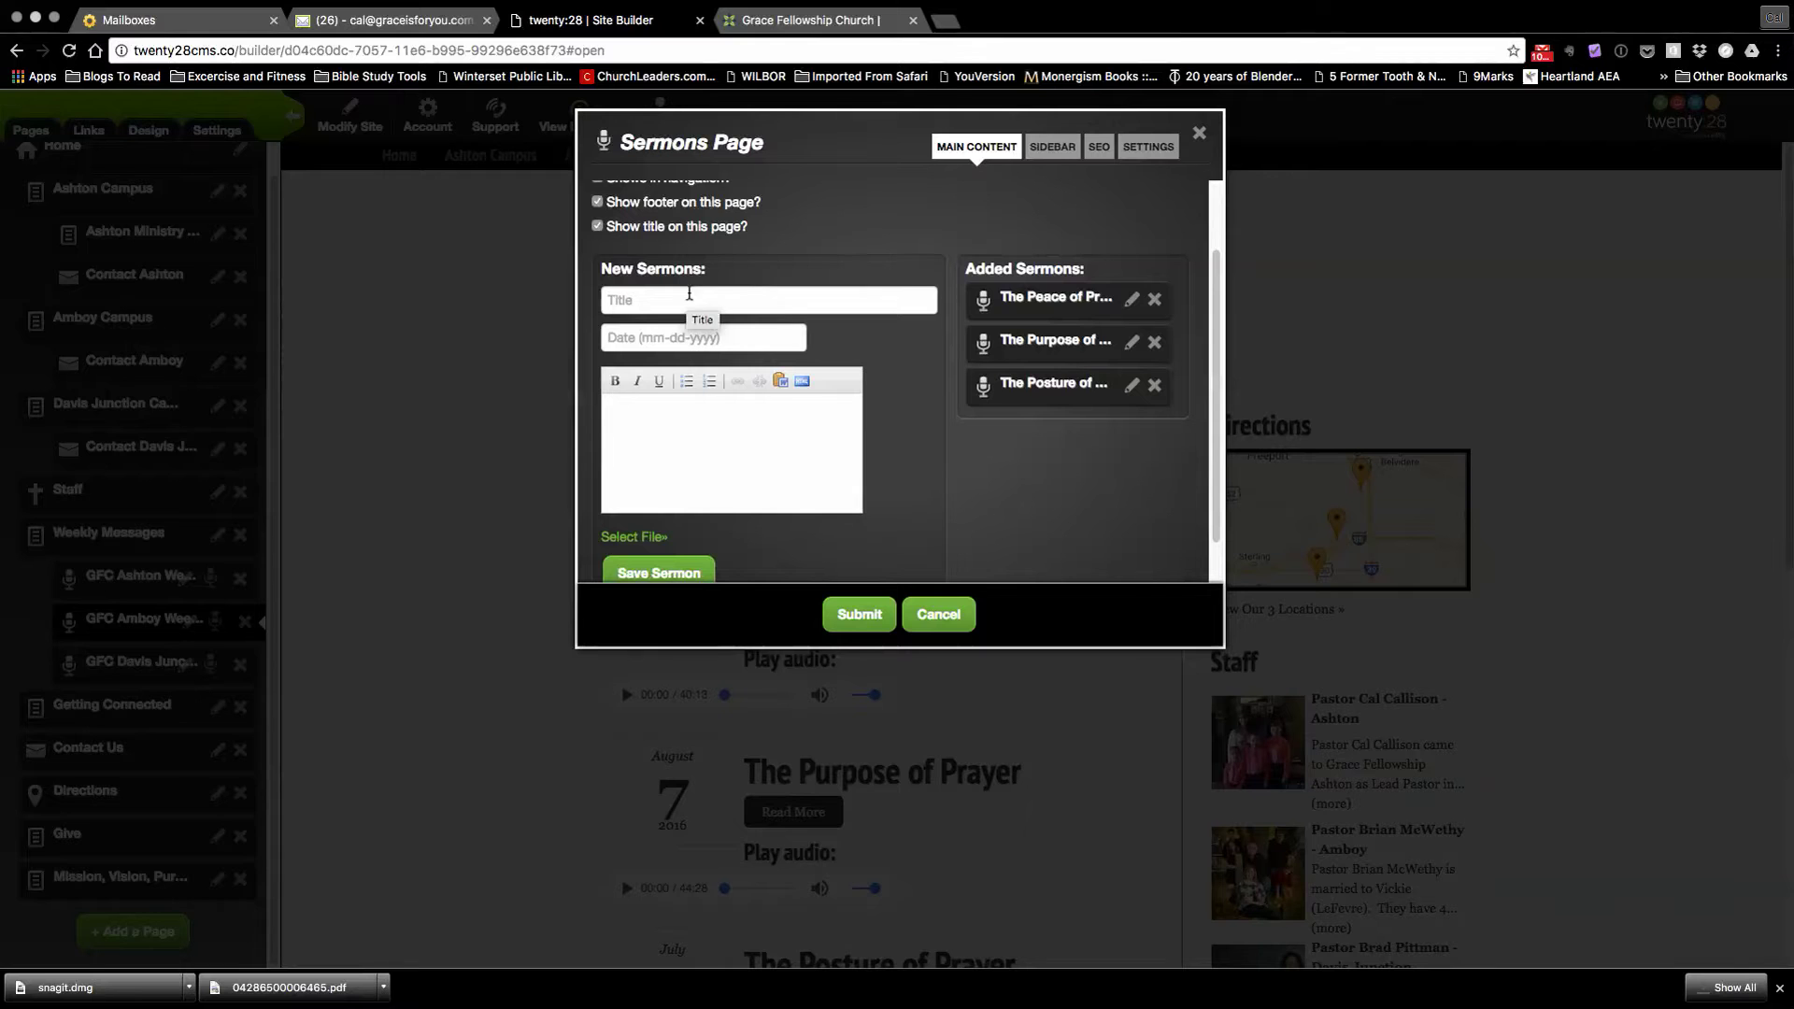
{"action": "scroll", "coordinate": [732, 505], "scroll_direction": "down", "scroll_amount": 1}
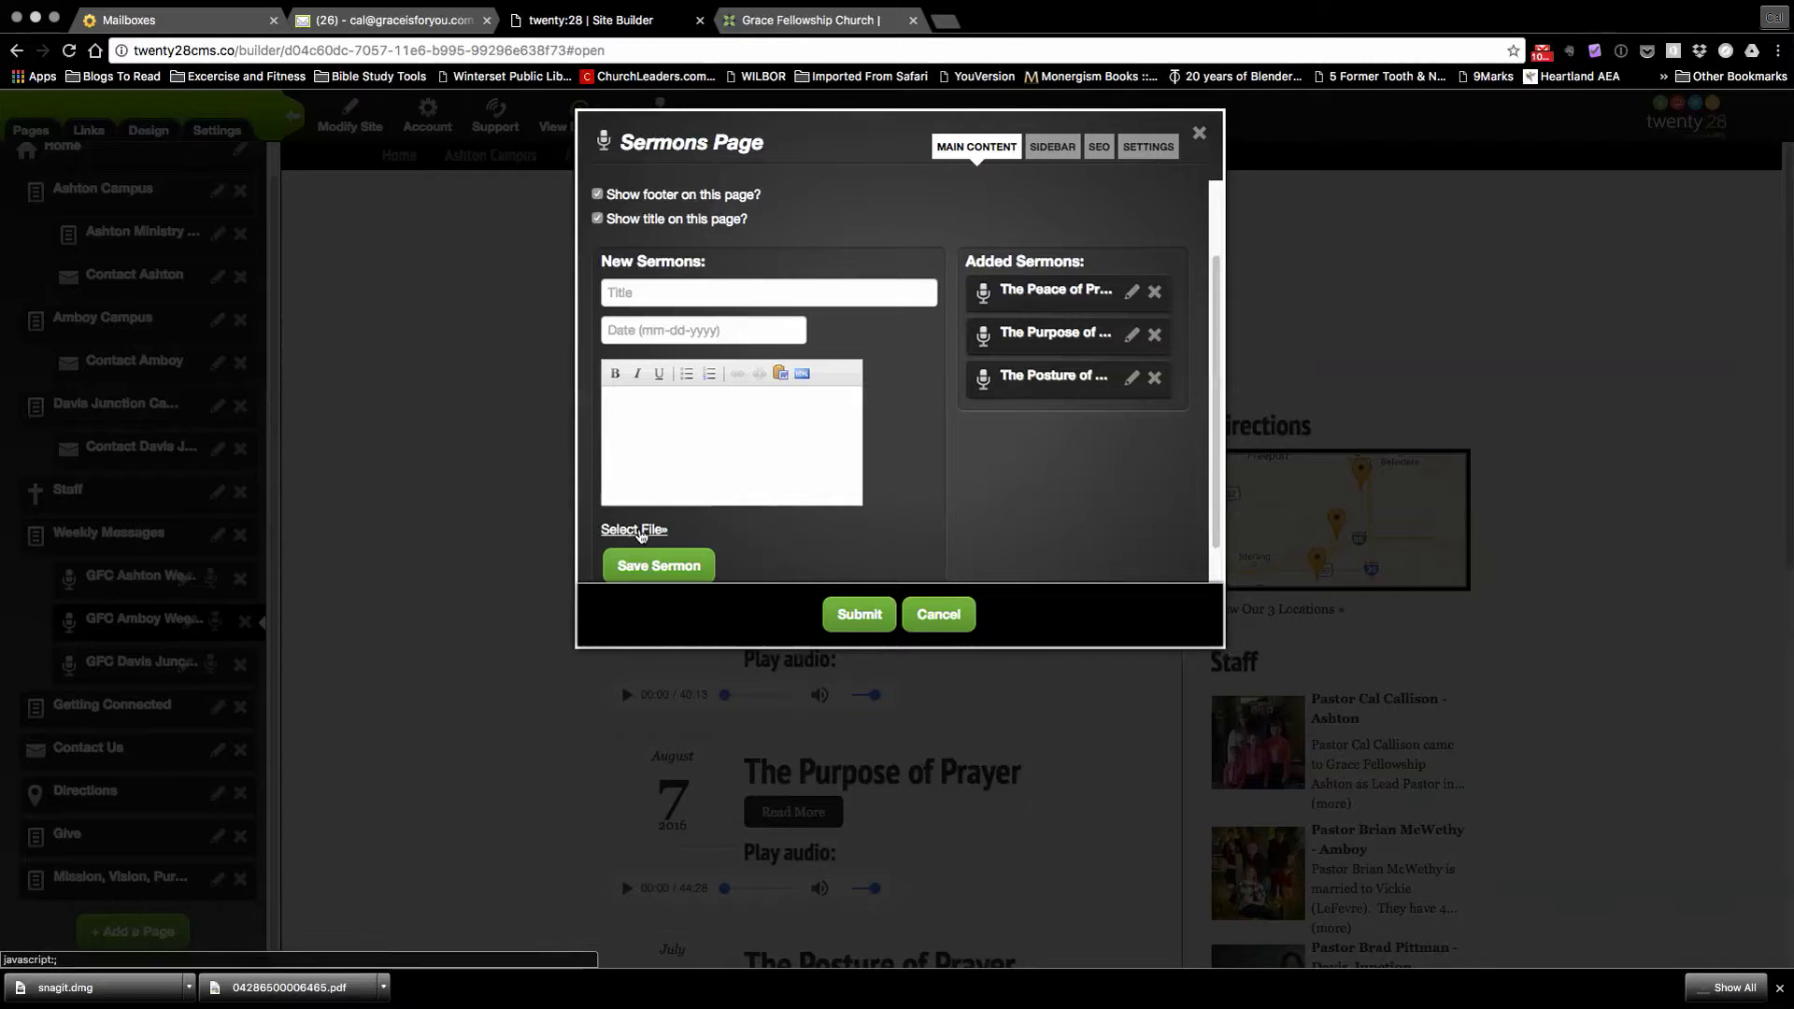
{"action": "left_click", "coordinate": [641, 531]}
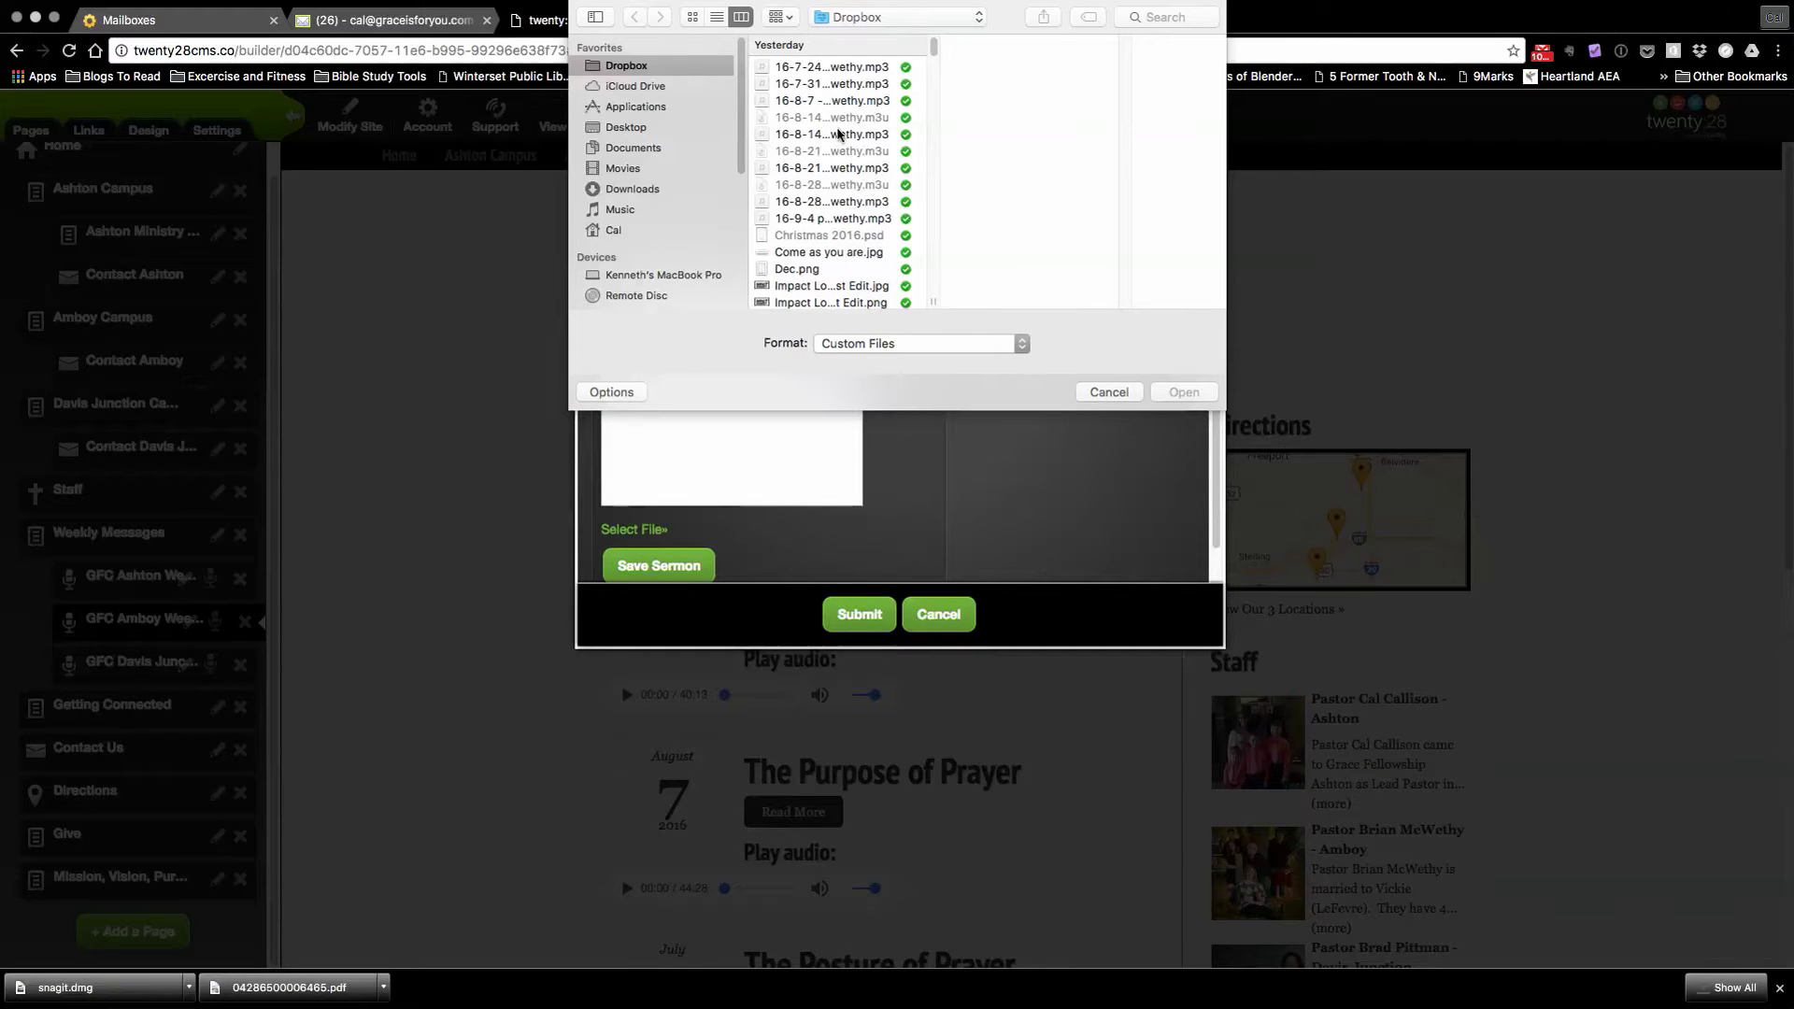
{"action": "left_click", "coordinate": [838, 135]}
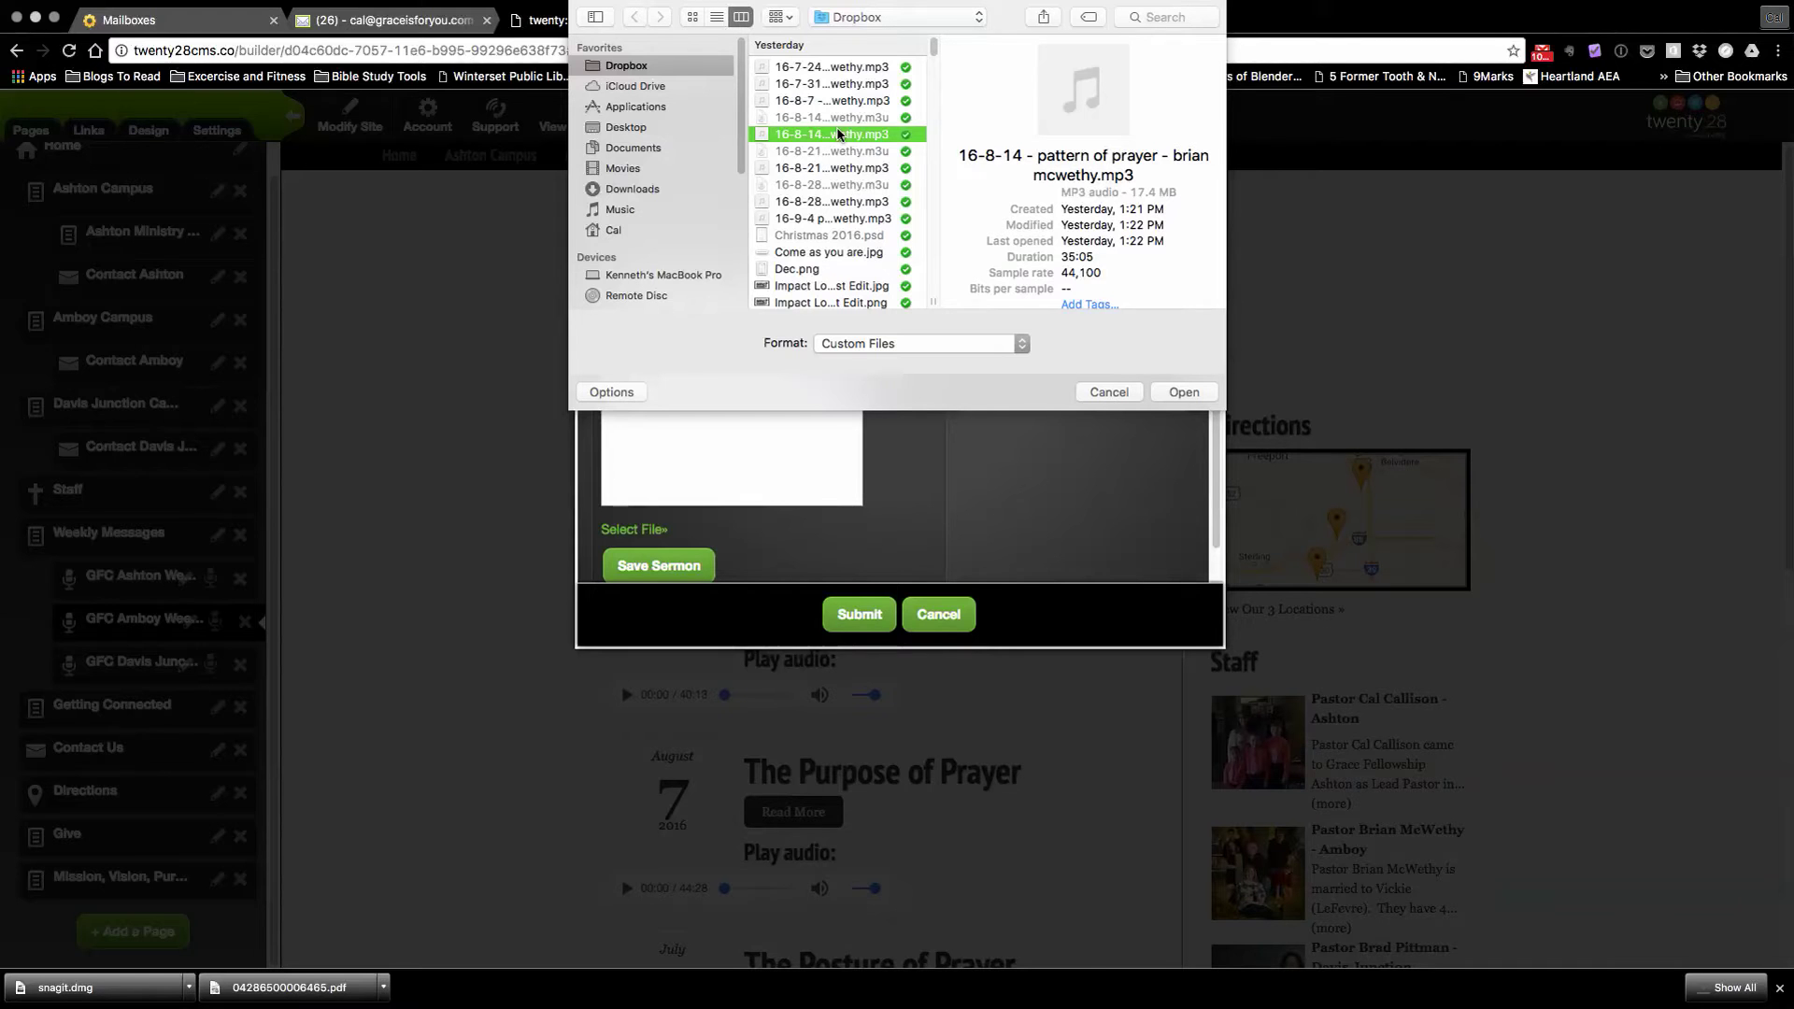
{"action": "left_click", "coordinate": [851, 168]}
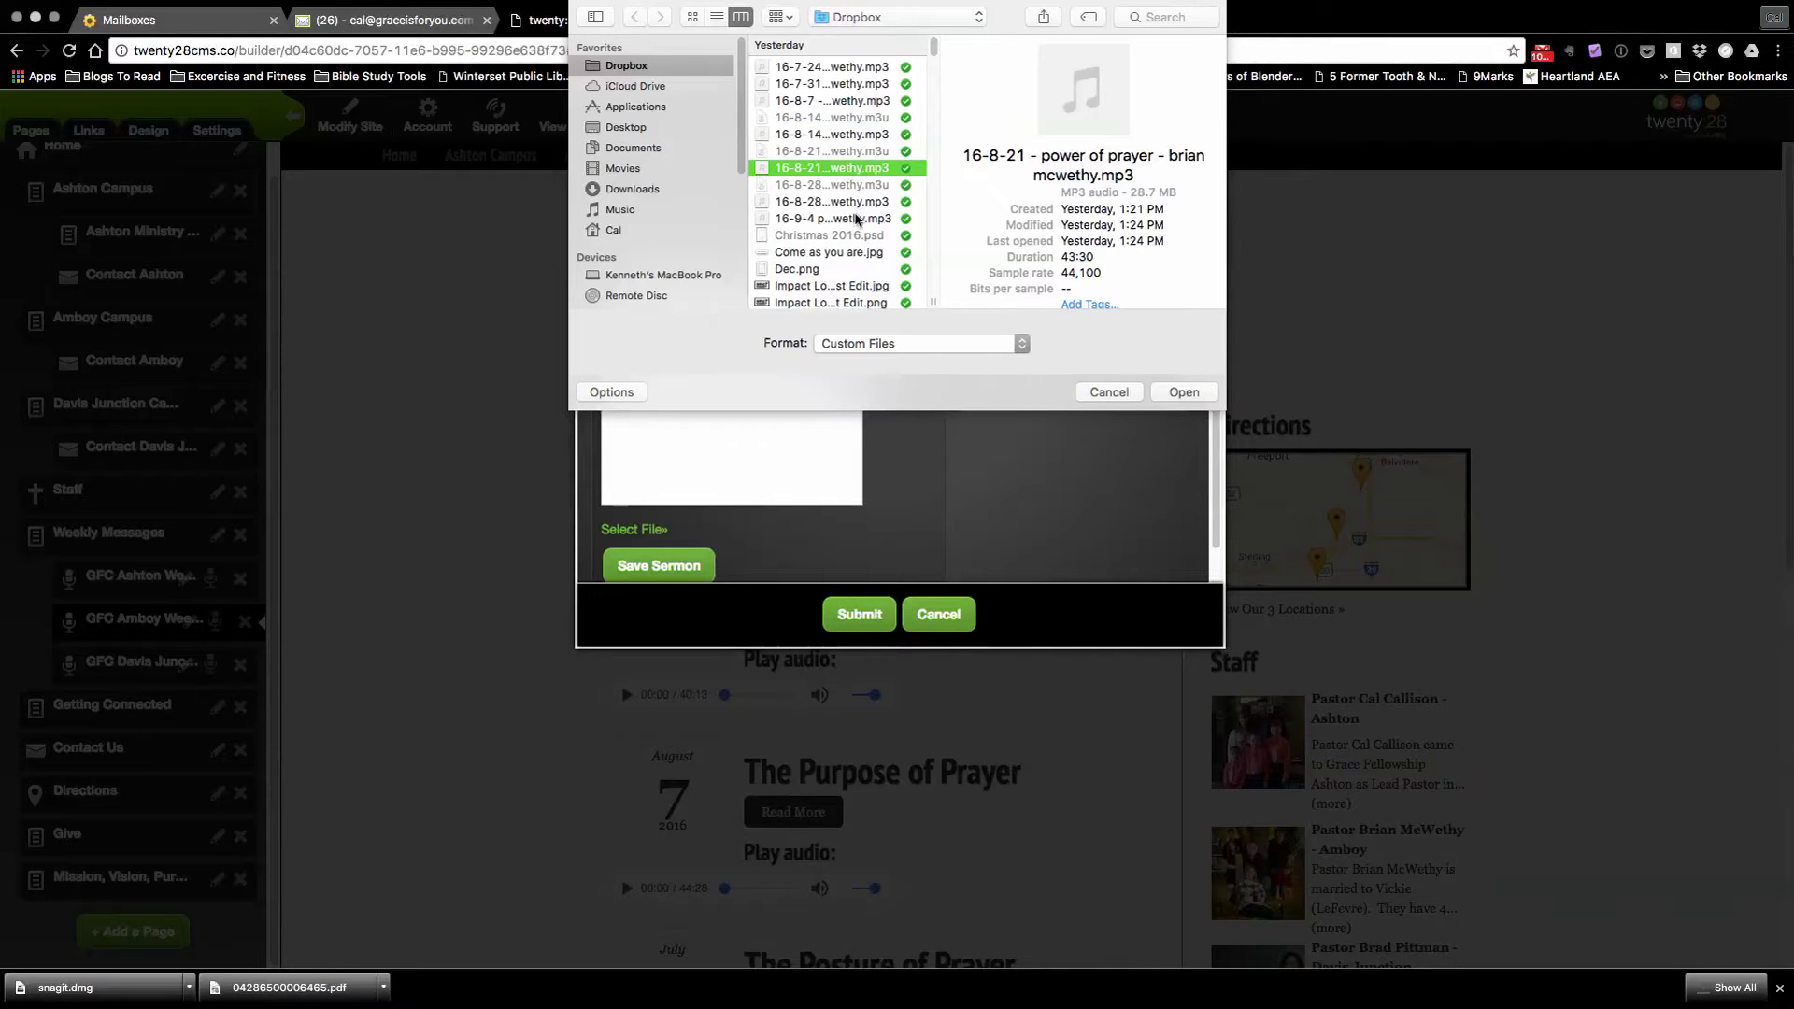
{"action": "left_click", "coordinate": [856, 219]}
{"action": "left_click", "coordinate": [857, 201]}
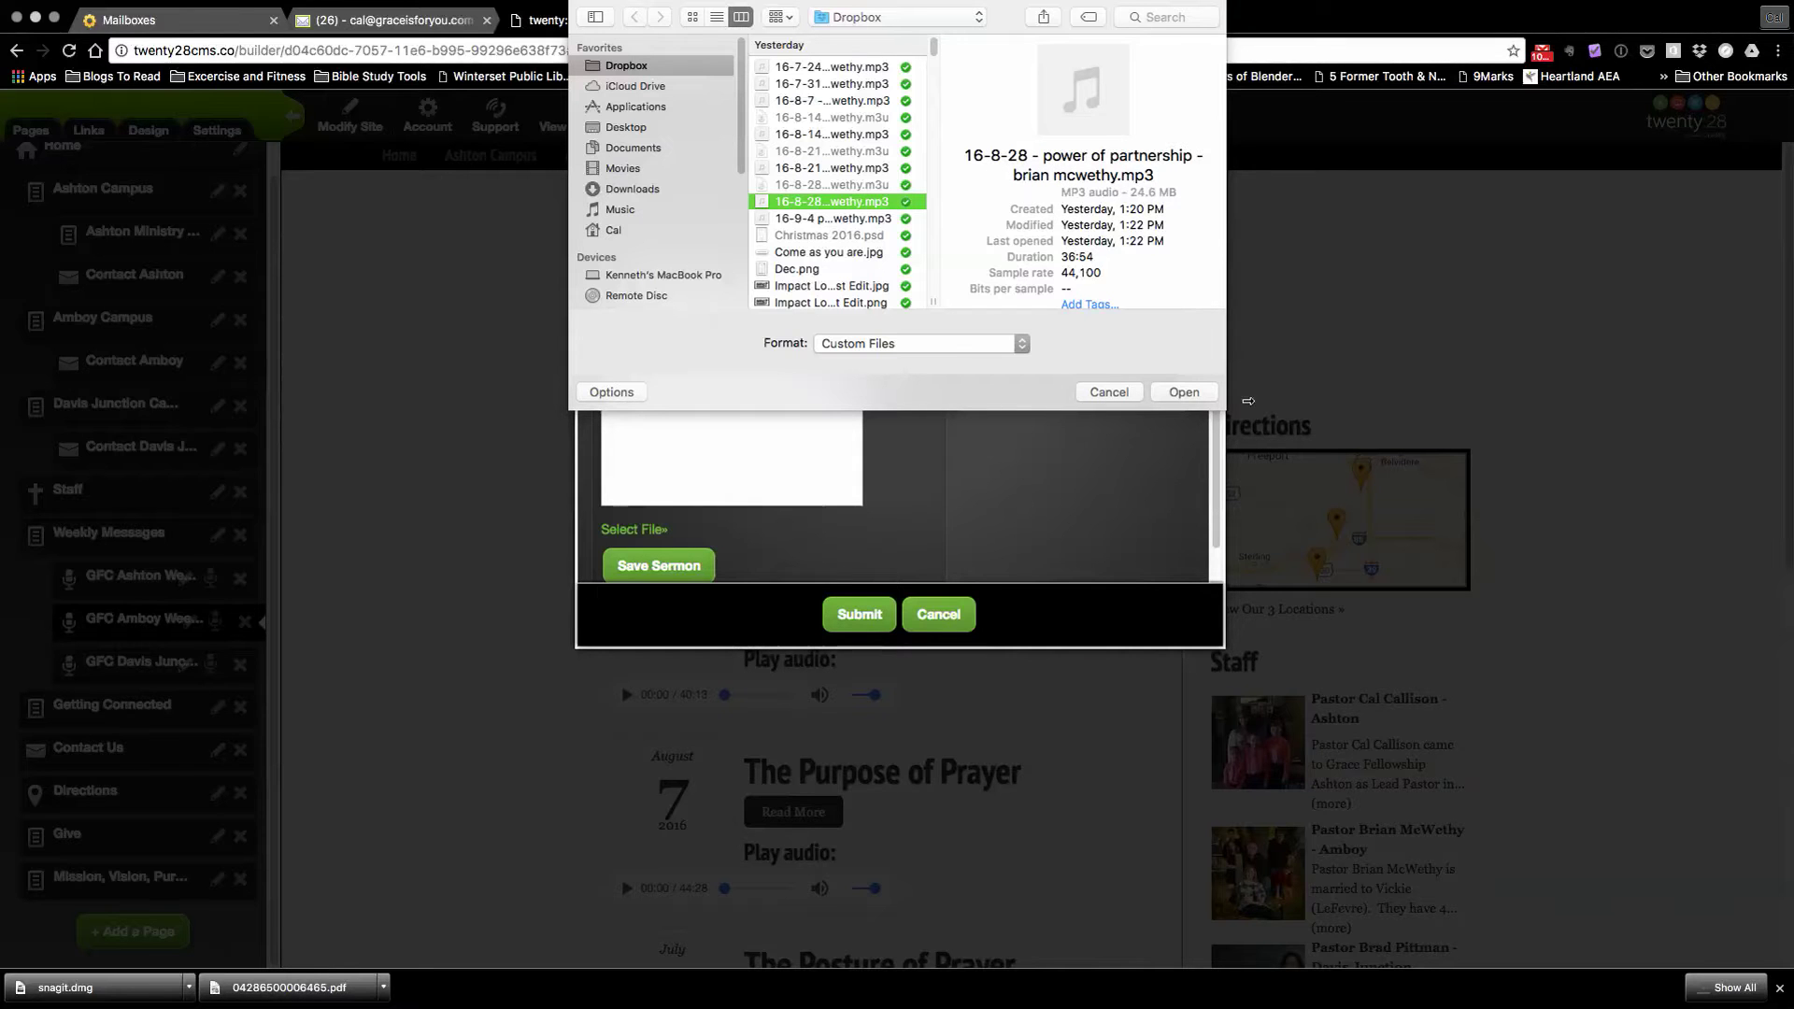
{"action": "left_click", "coordinate": [1184, 393]}
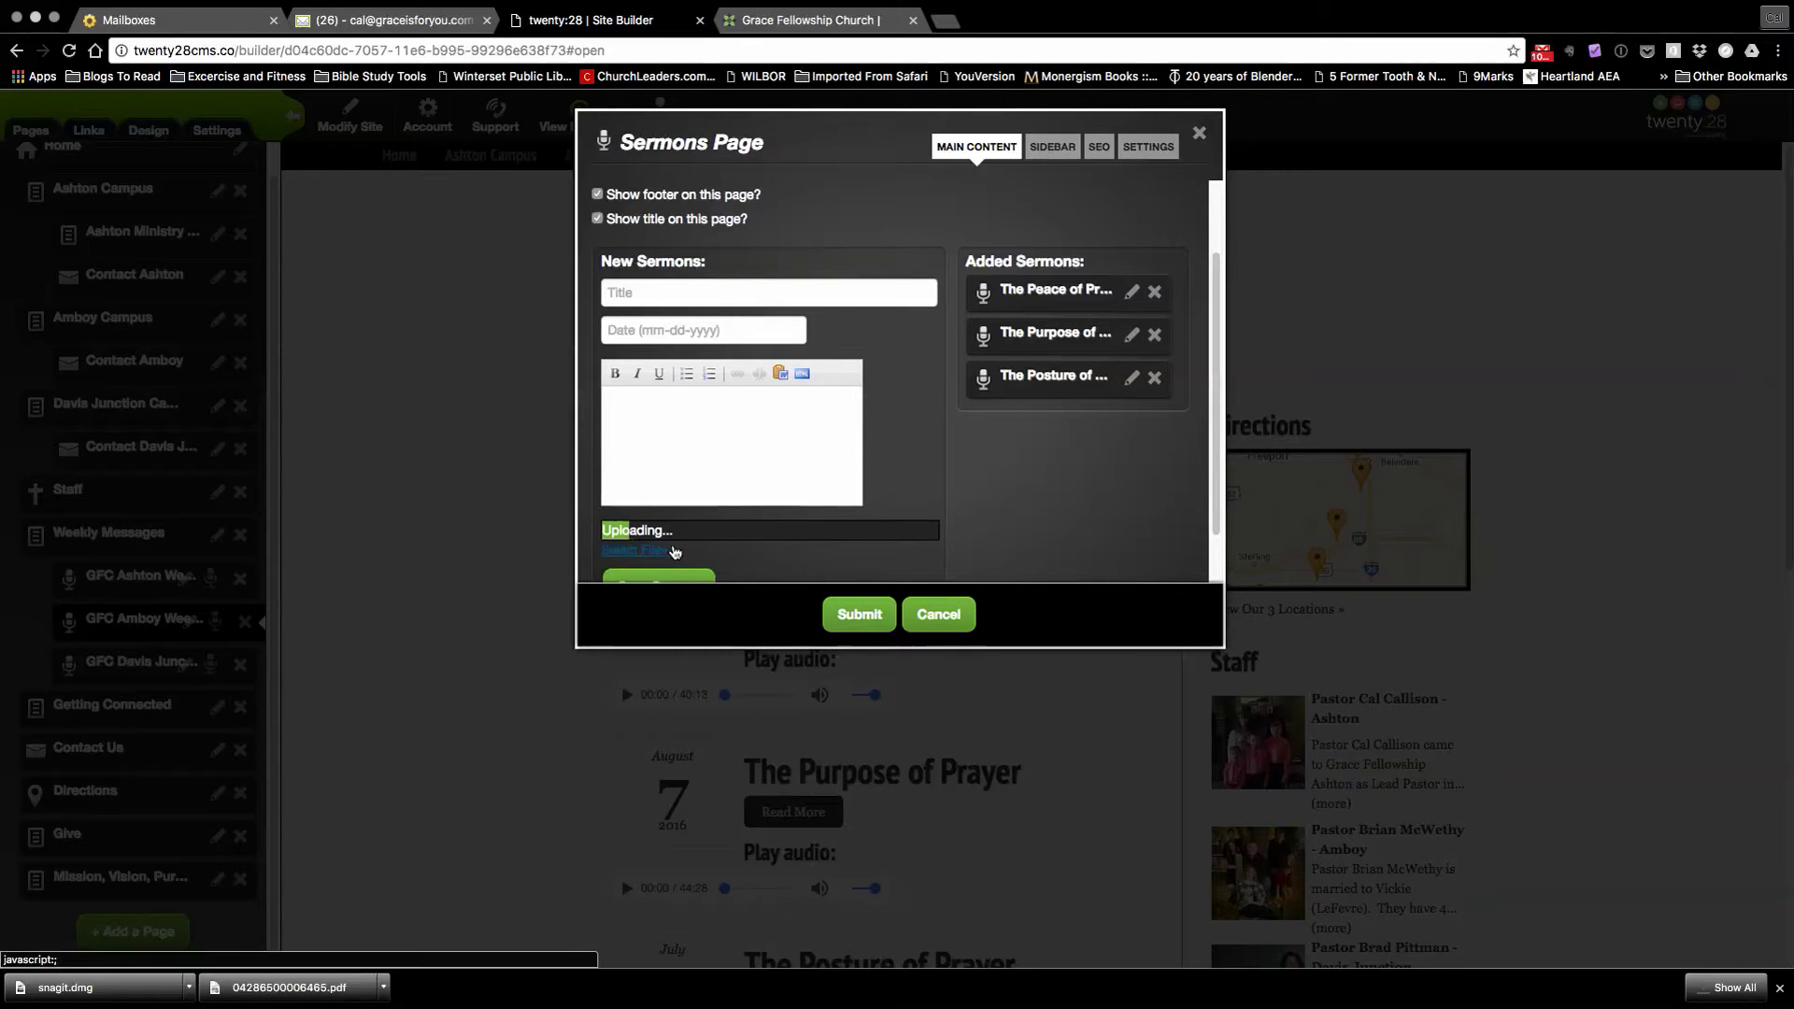
Title the new sermon "The Power of Partnership"
{"action": "scroll", "coordinate": [701, 542], "scroll_direction": "down", "scroll_amount": 1}
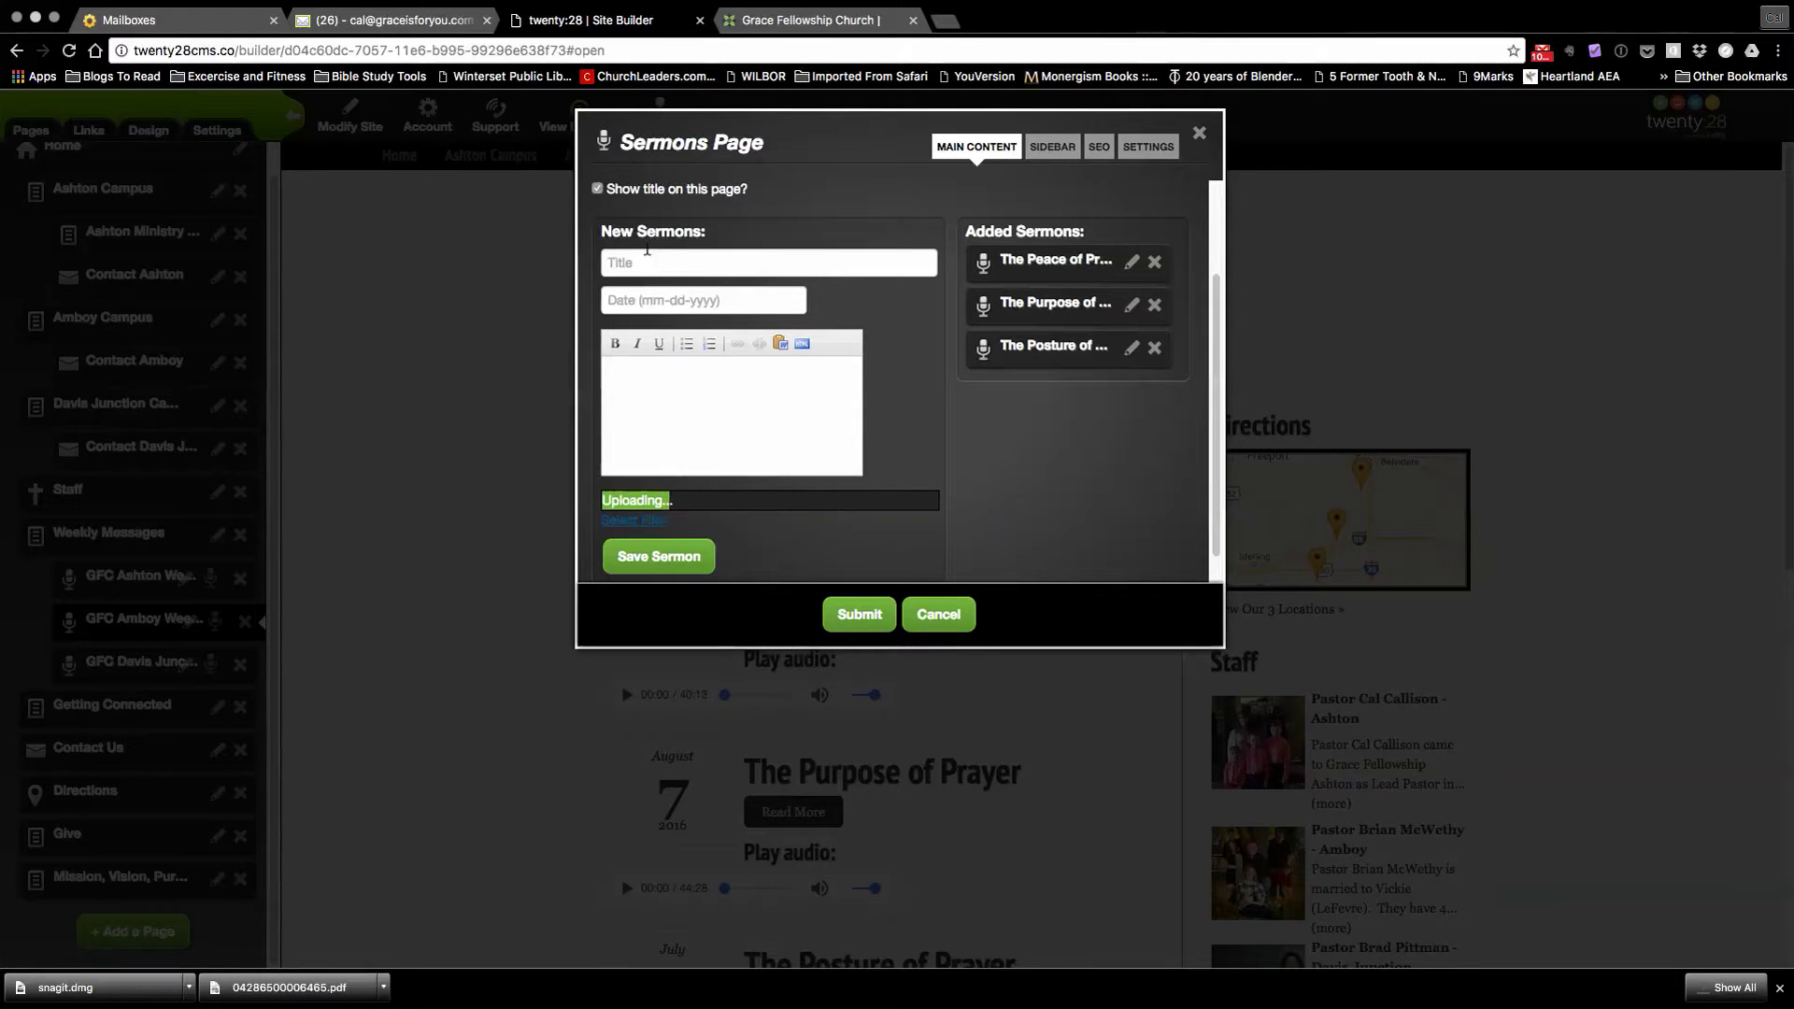
{"action": "left_click", "coordinate": [655, 257]}
{"action": "type", "text": "The Pow"}
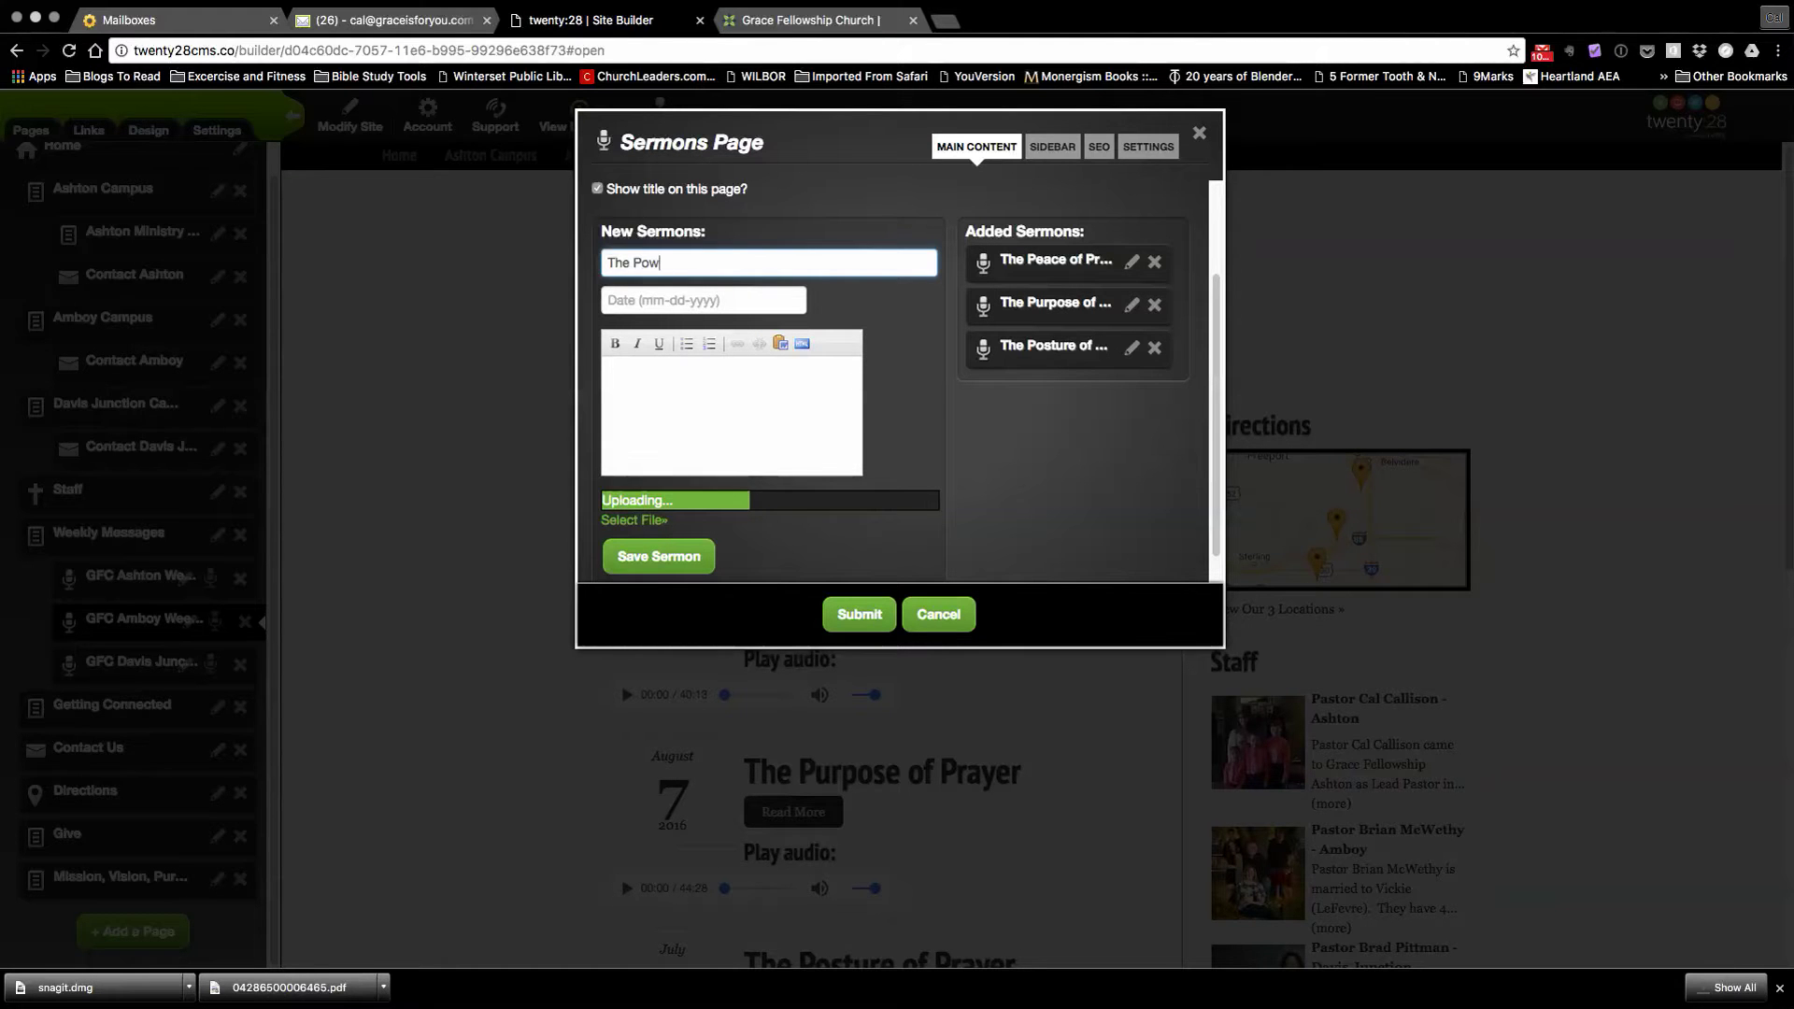
{"action": "type", "text": "er of Partnership"}
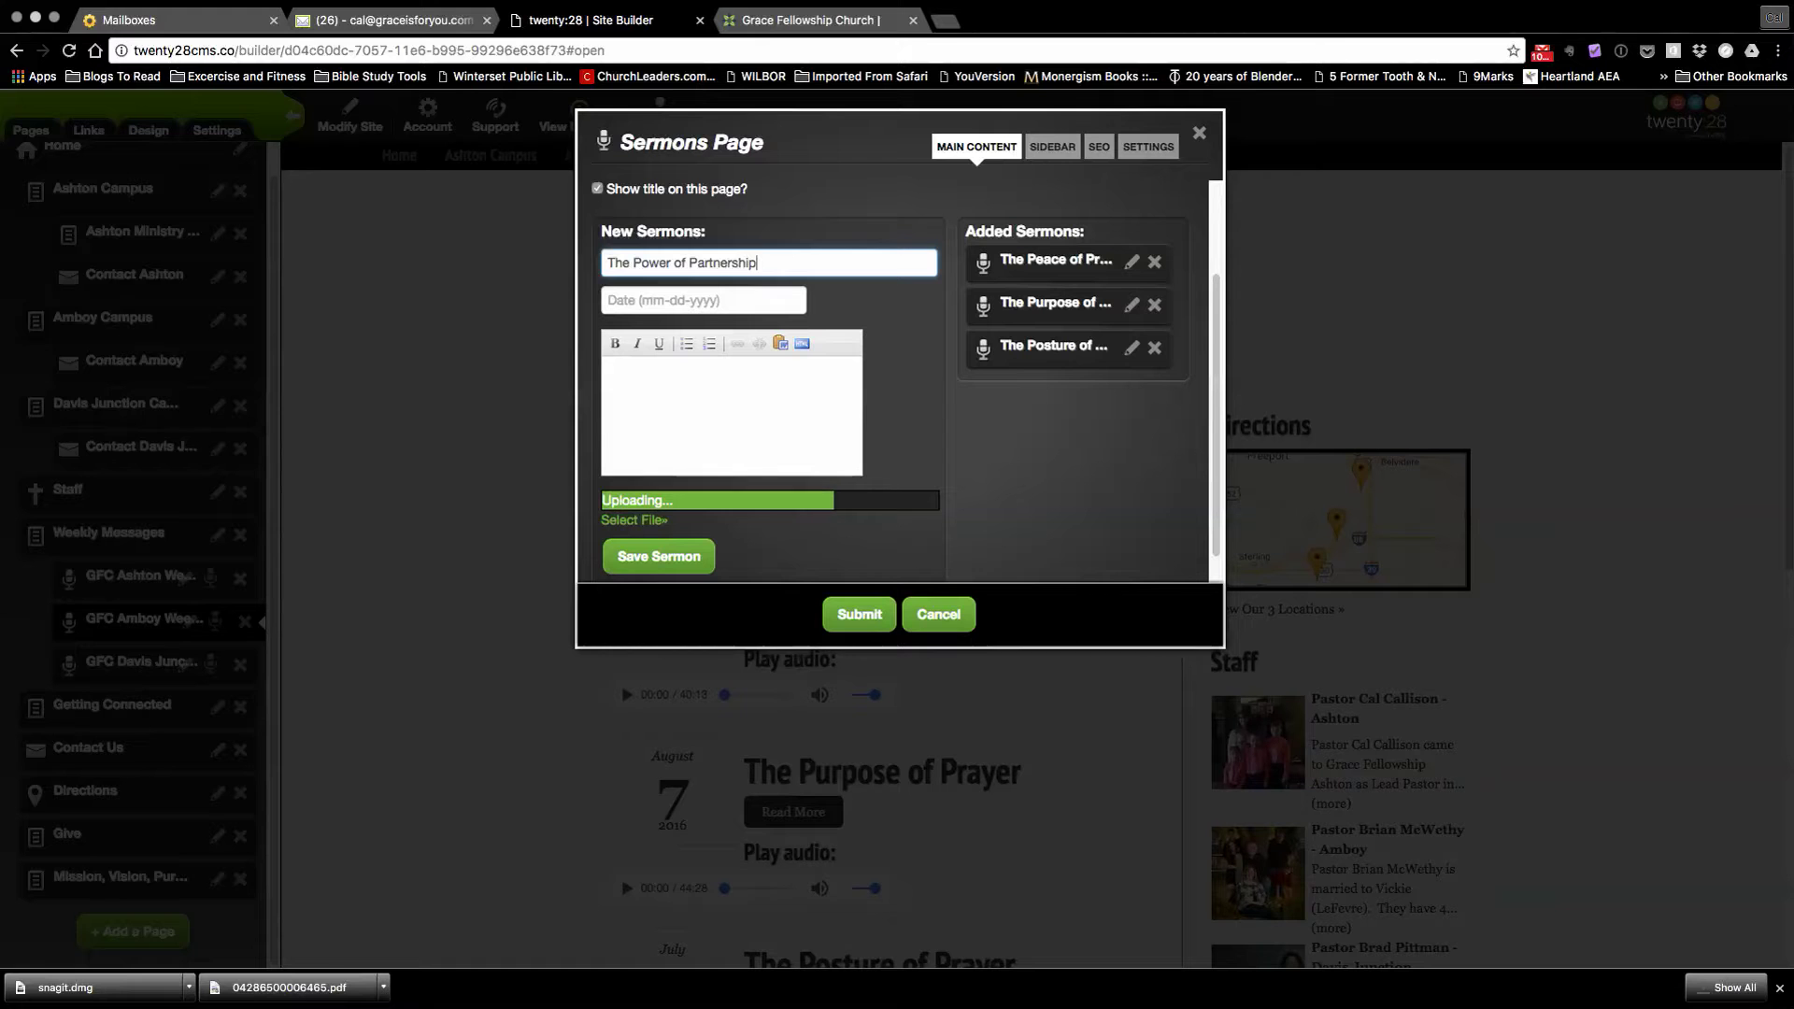
Set the new sermon's date to 08/28/2016
{"action": "left_click", "coordinate": [652, 302]}
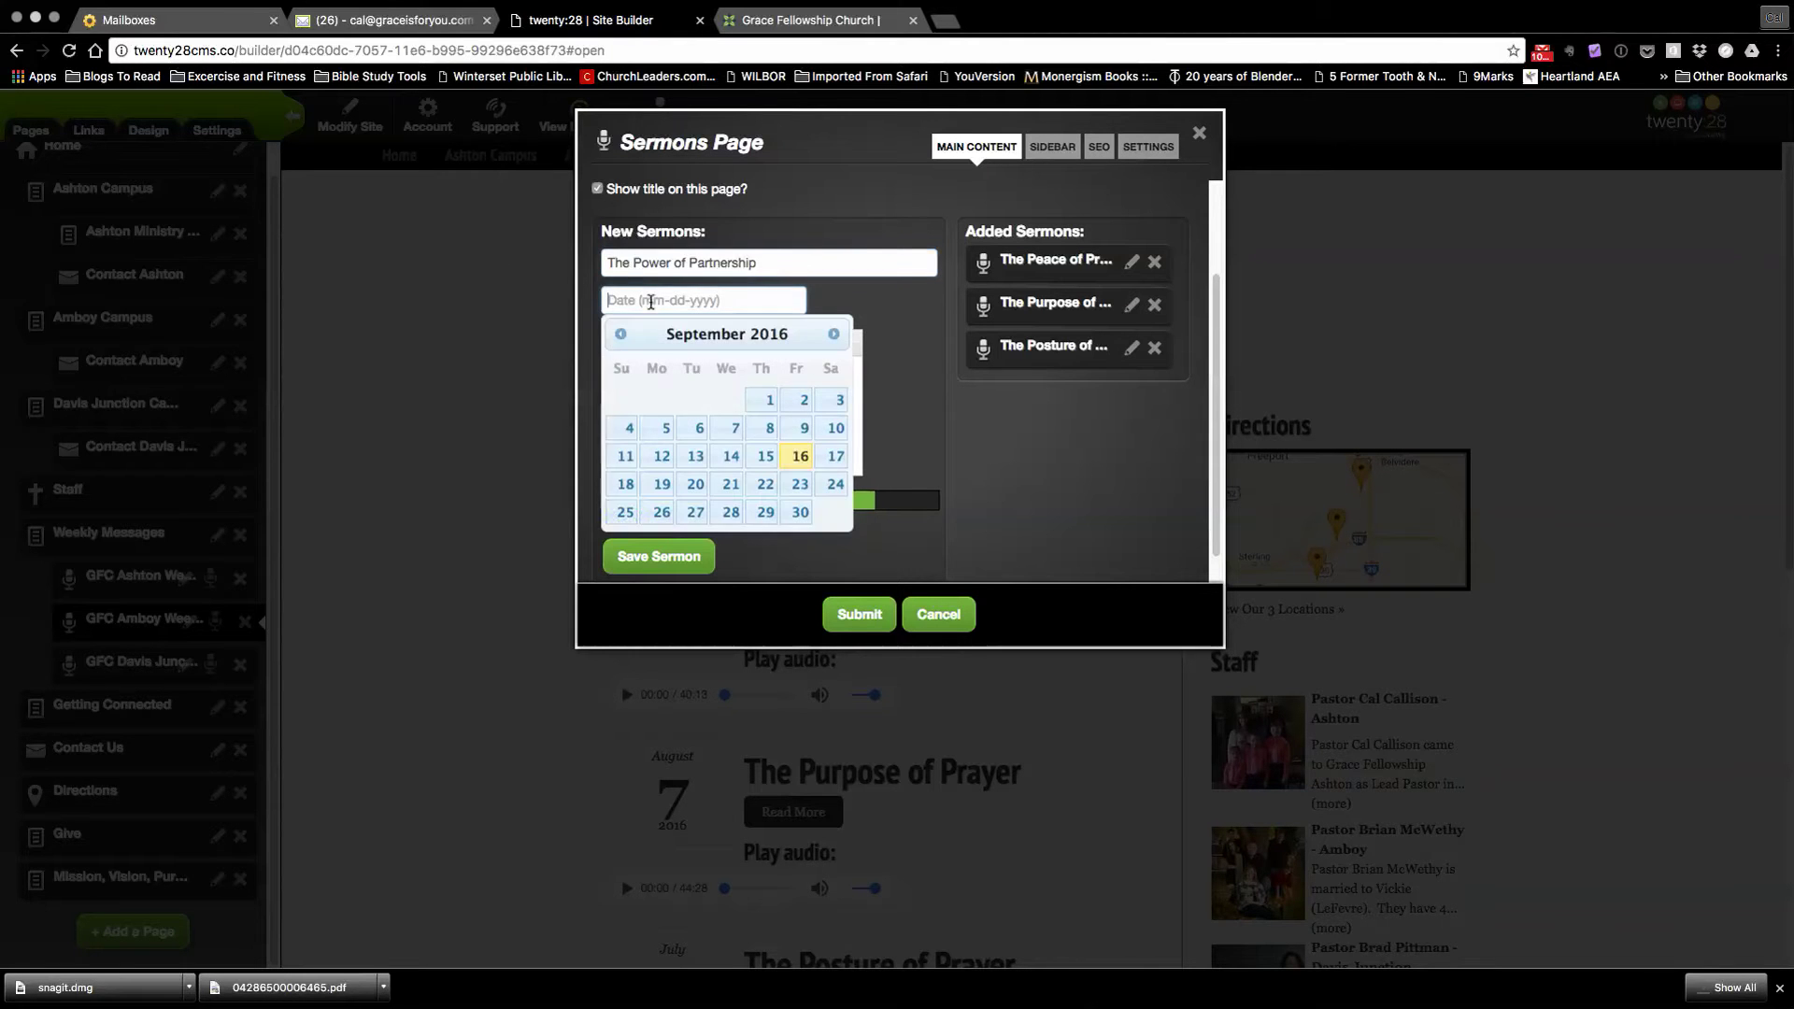
{"action": "left_click", "coordinate": [621, 334]}
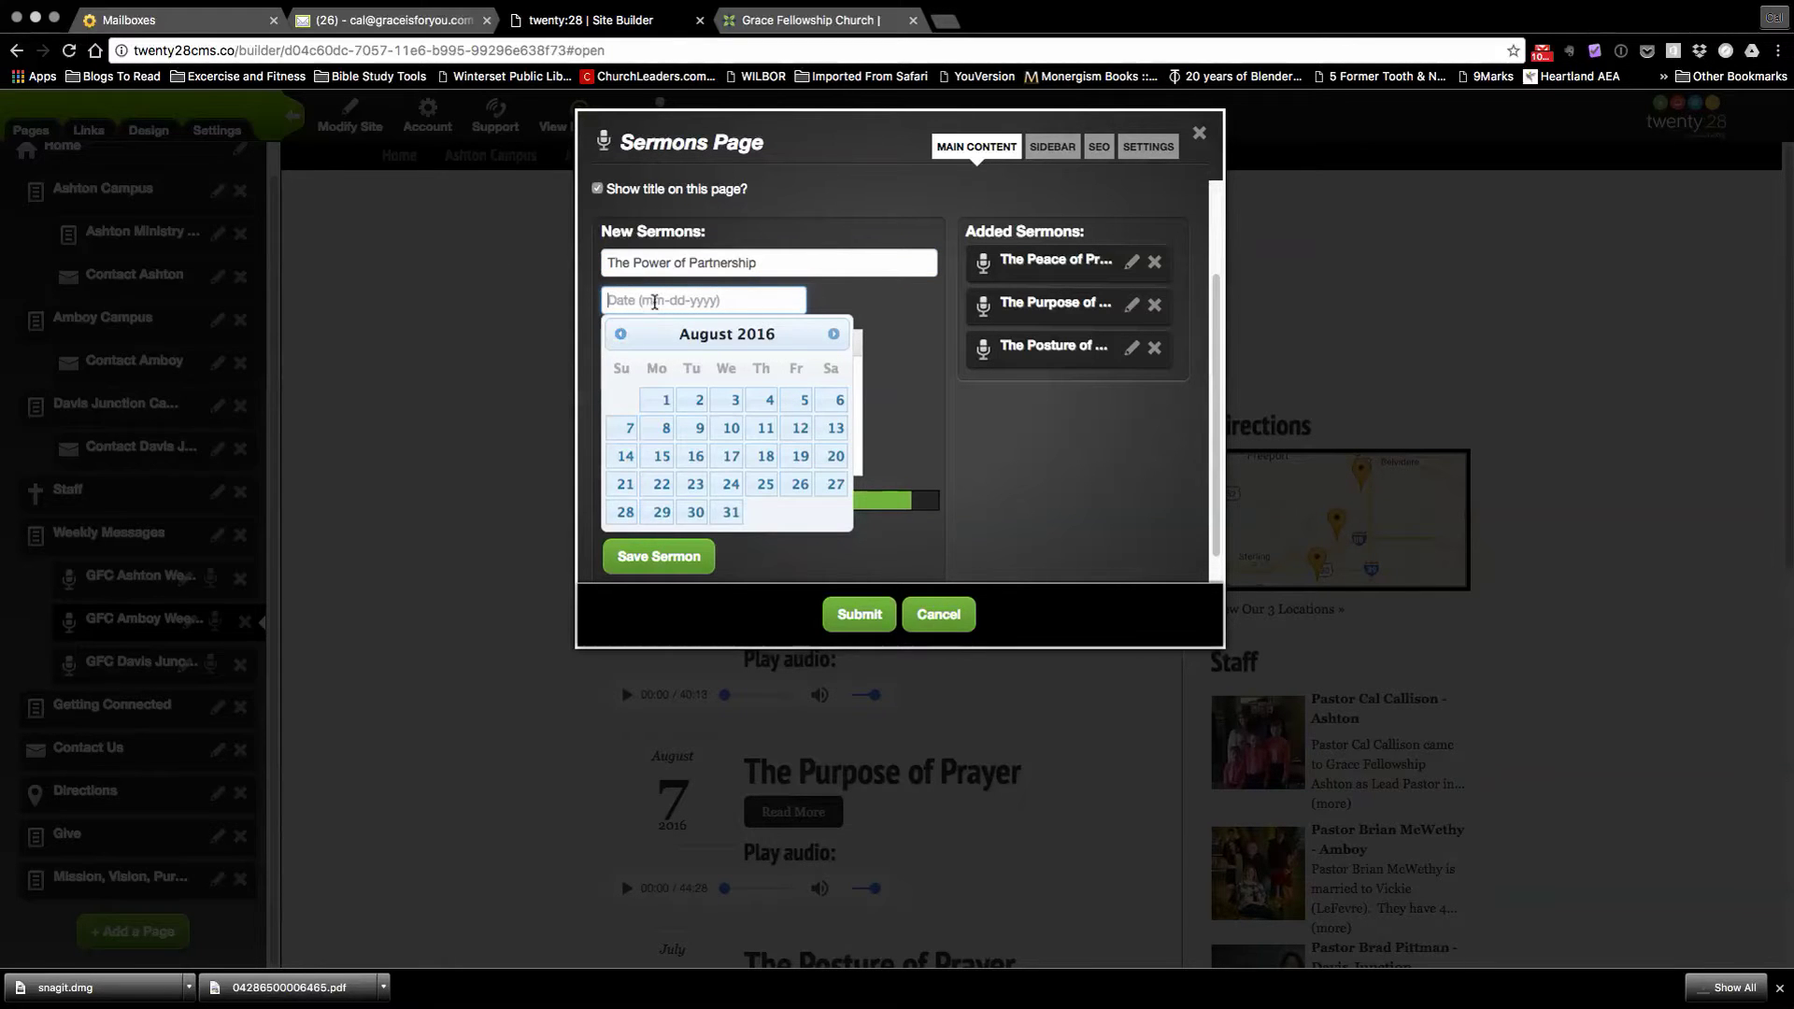
{"action": "left_click", "coordinate": [788, 265]}
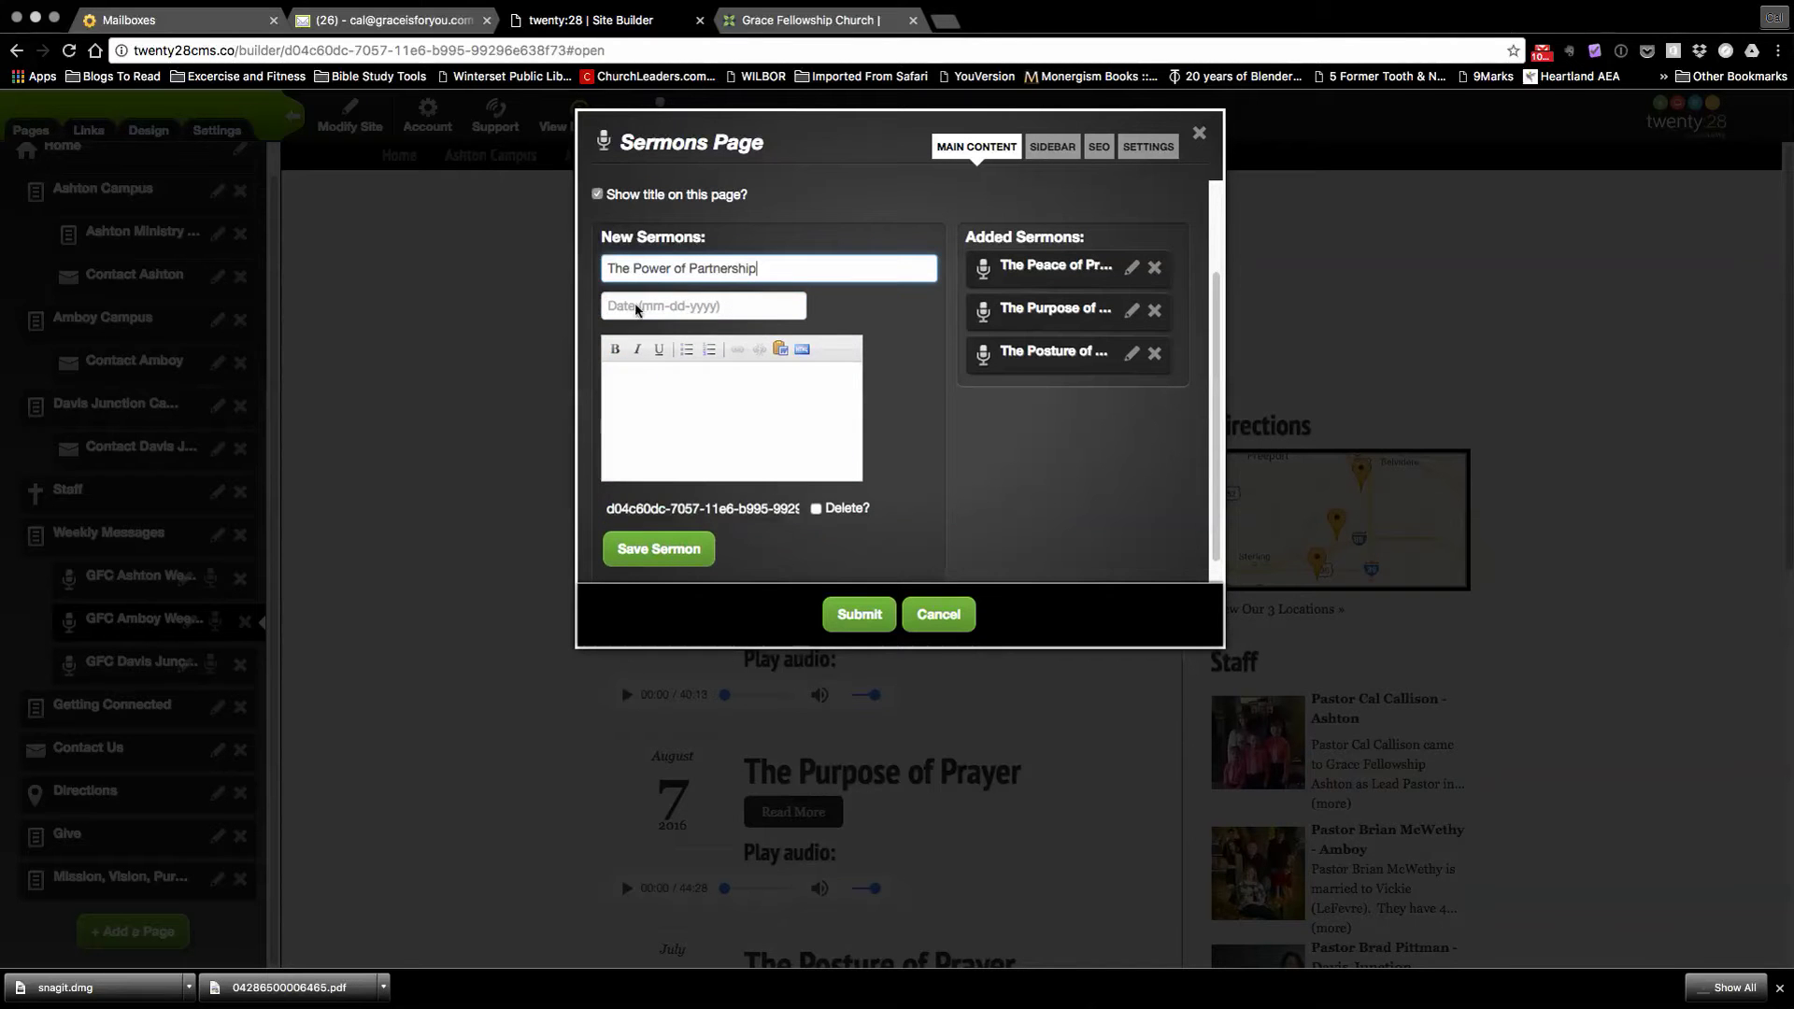
{"action": "left_click", "coordinate": [635, 309]}
{"action": "left_click", "coordinate": [621, 342]}
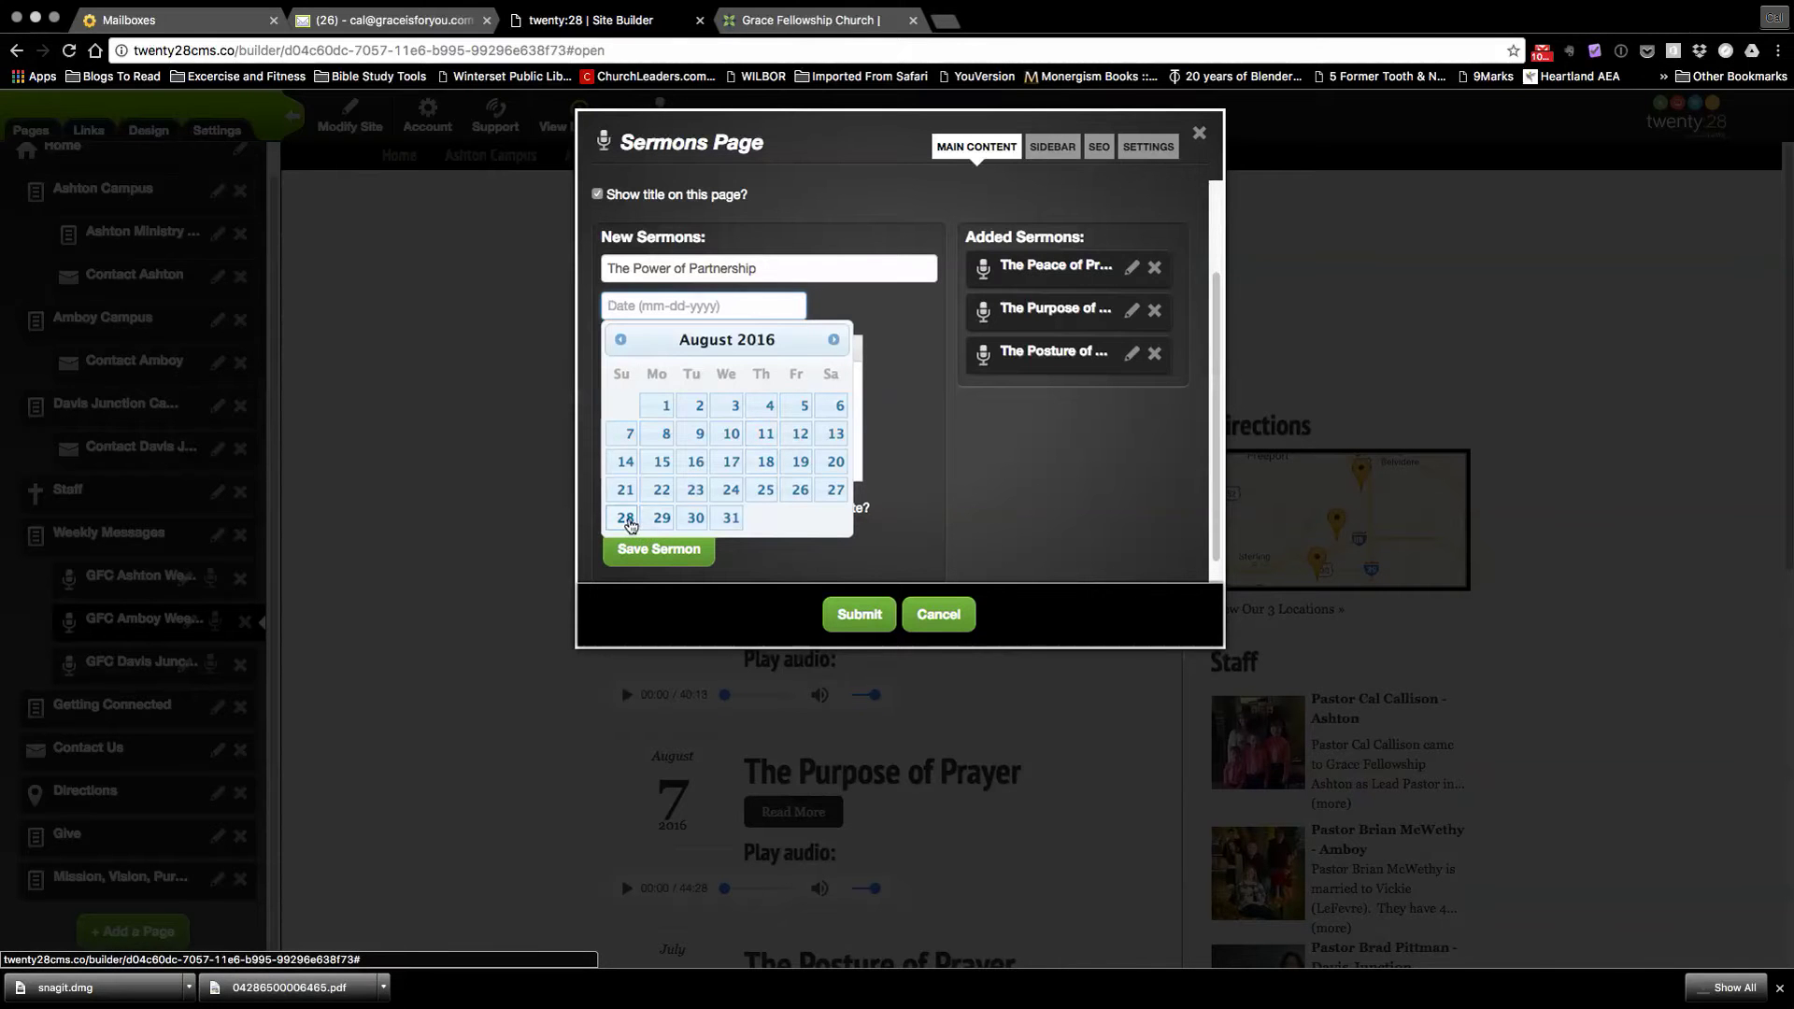
{"action": "left_click", "coordinate": [627, 520]}
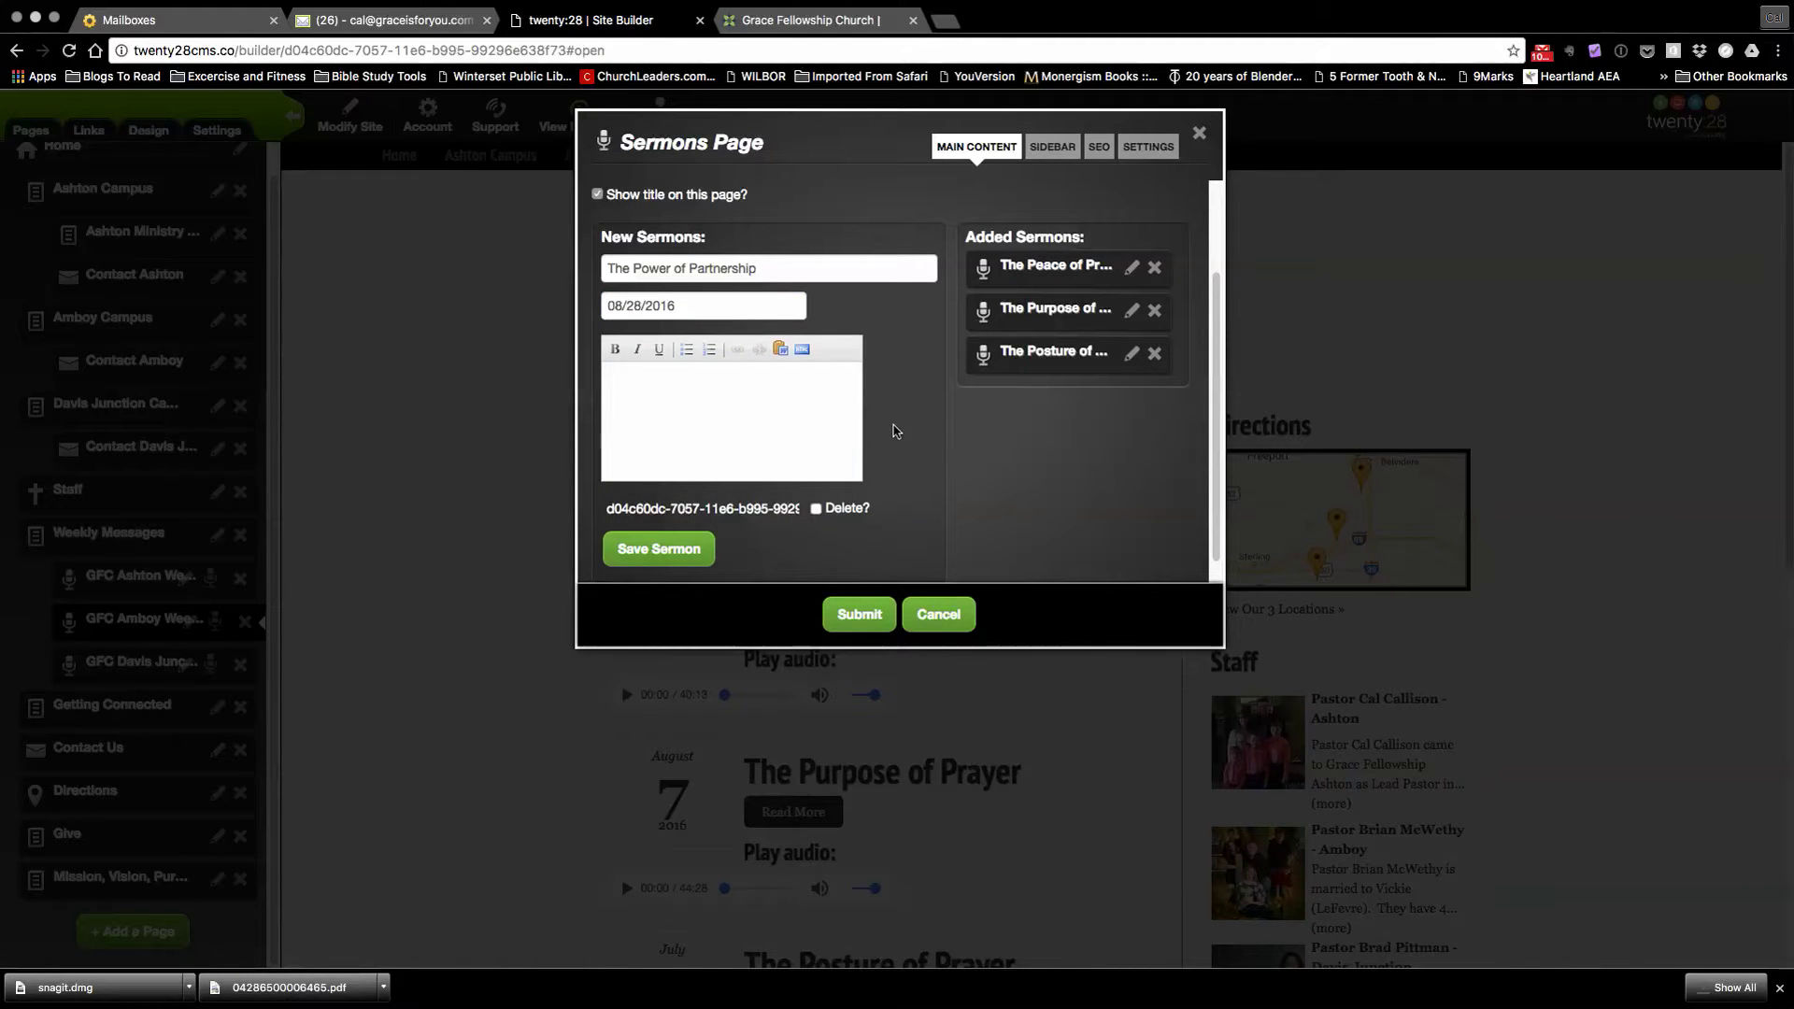
Save the new sermon and submit the changes to the GFC Amboy Weekly Messages page
{"action": "scroll", "coordinate": [893, 431], "scroll_direction": "down", "scroll_amount": 1}
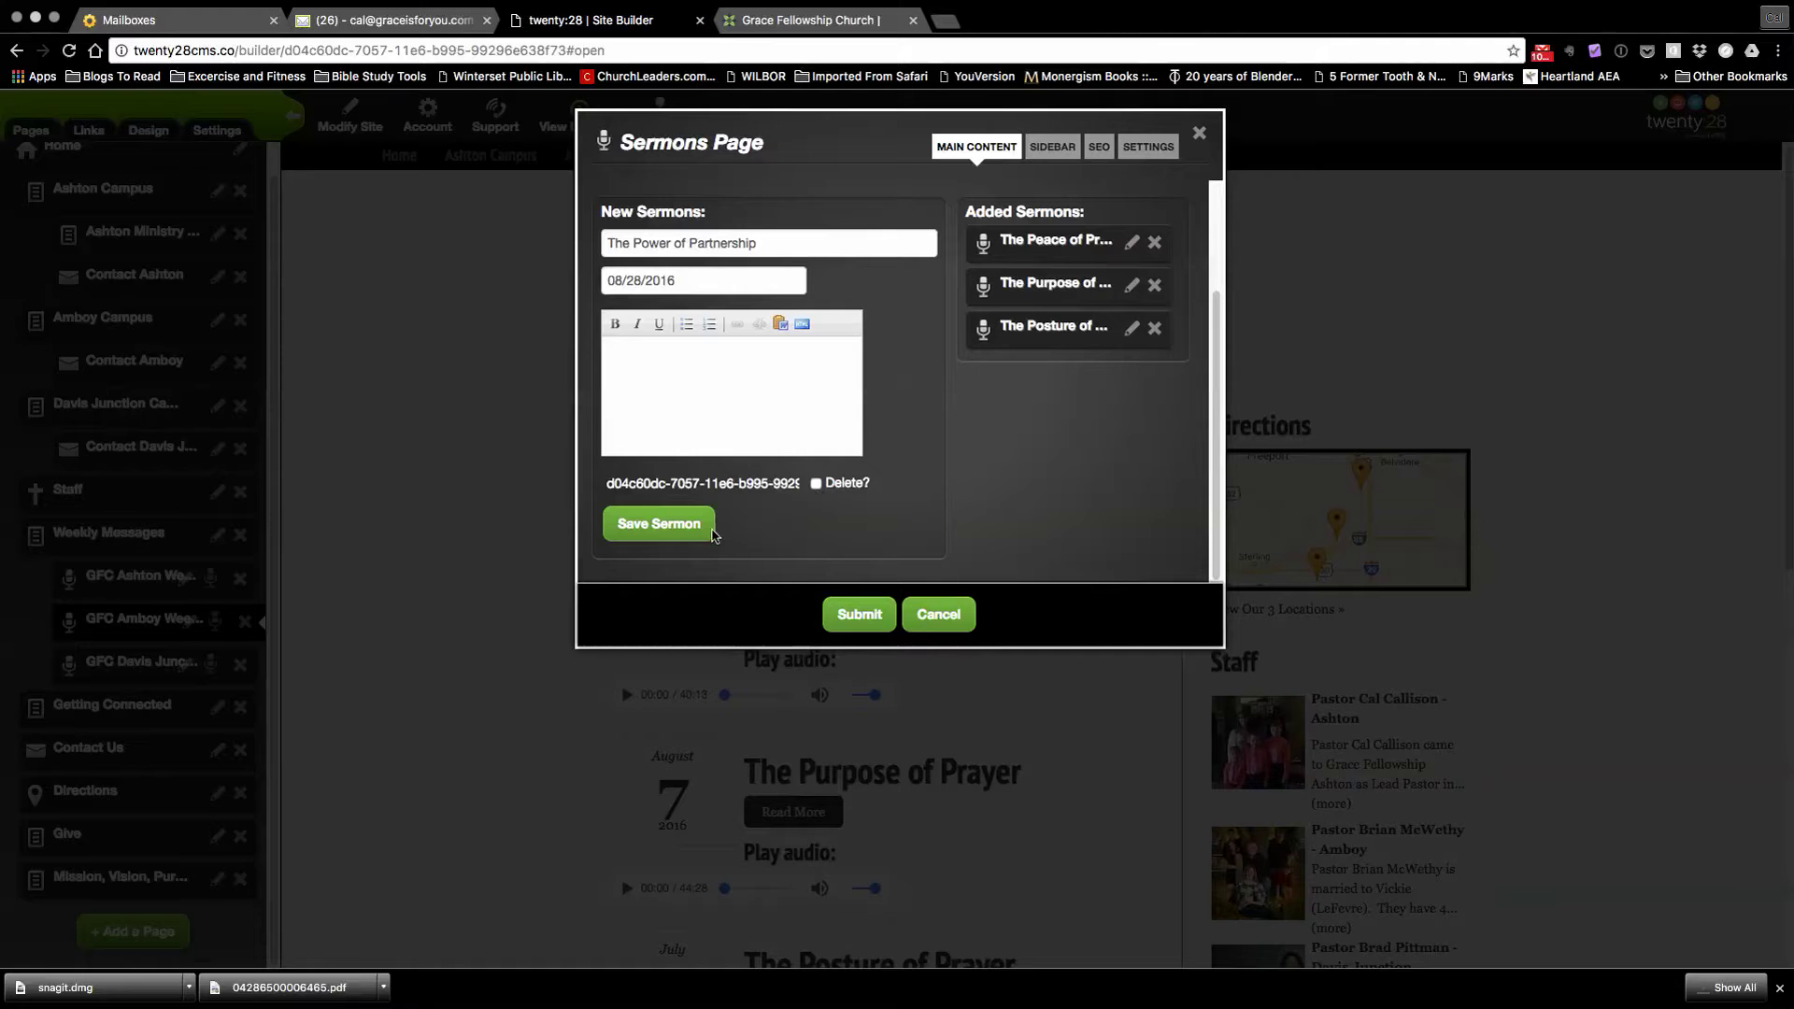
{"action": "left_click", "coordinate": [660, 522]}
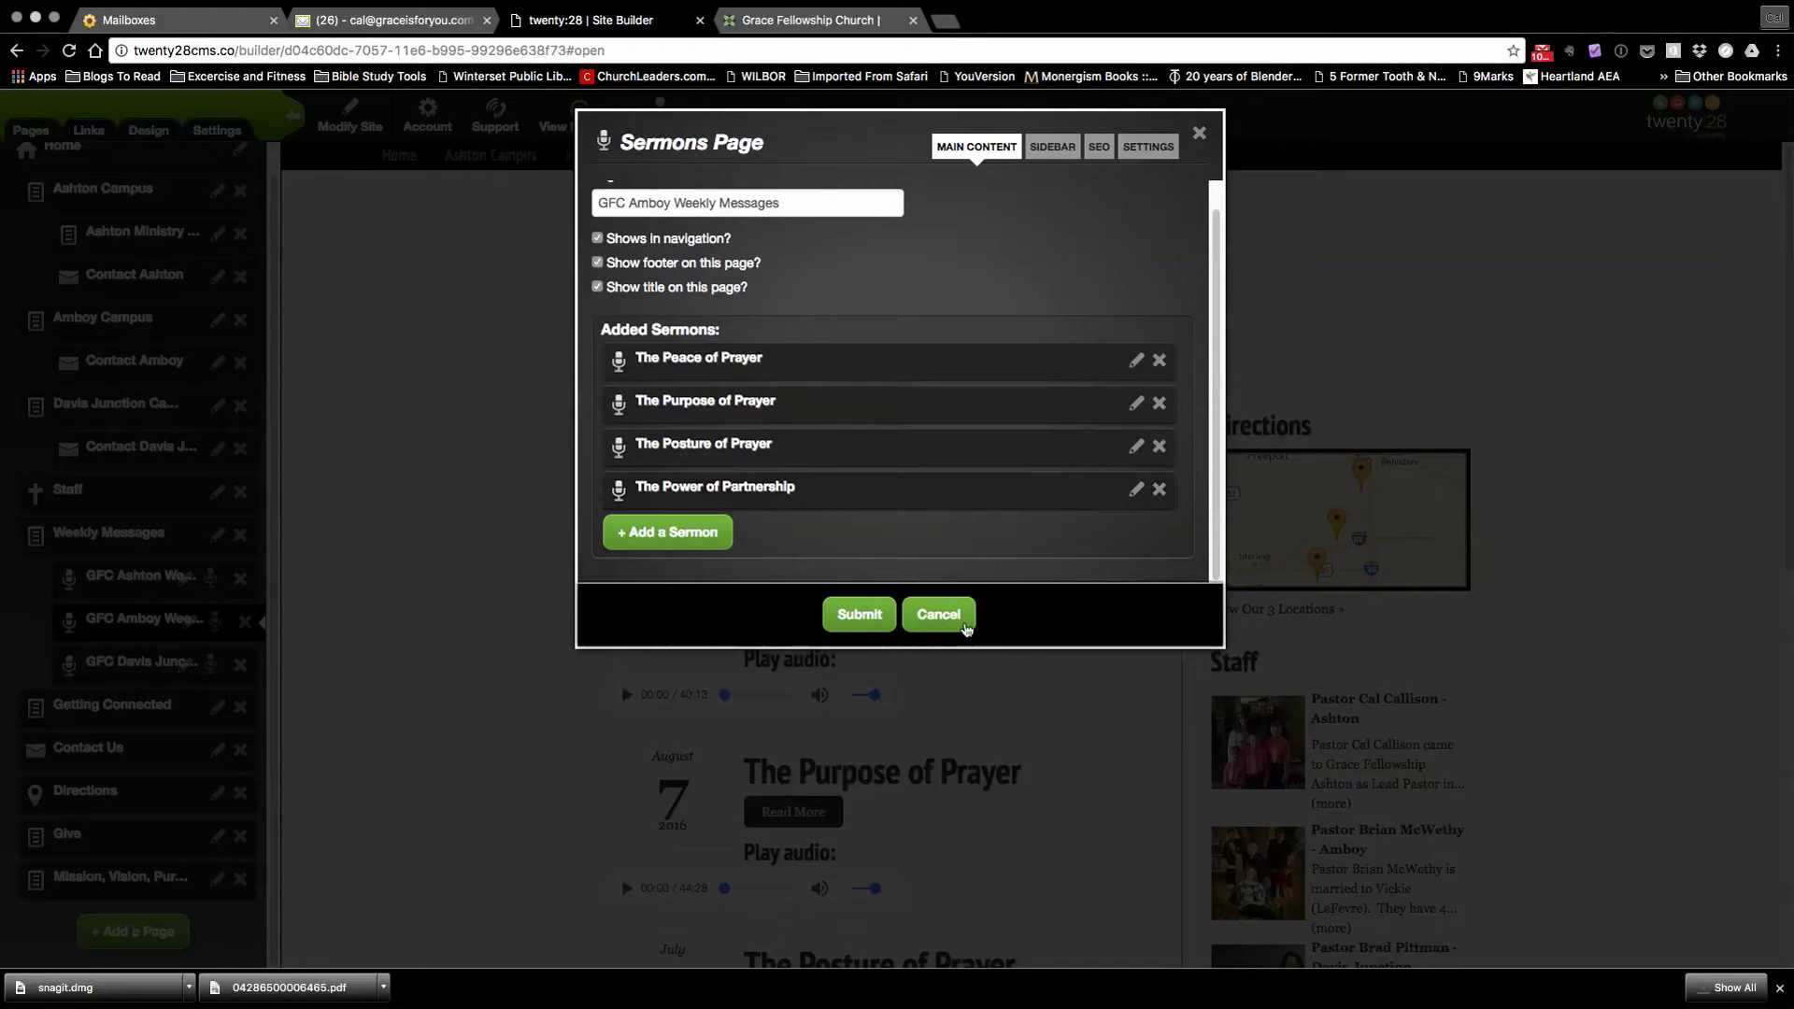
{"action": "left_click", "coordinate": [860, 617]}
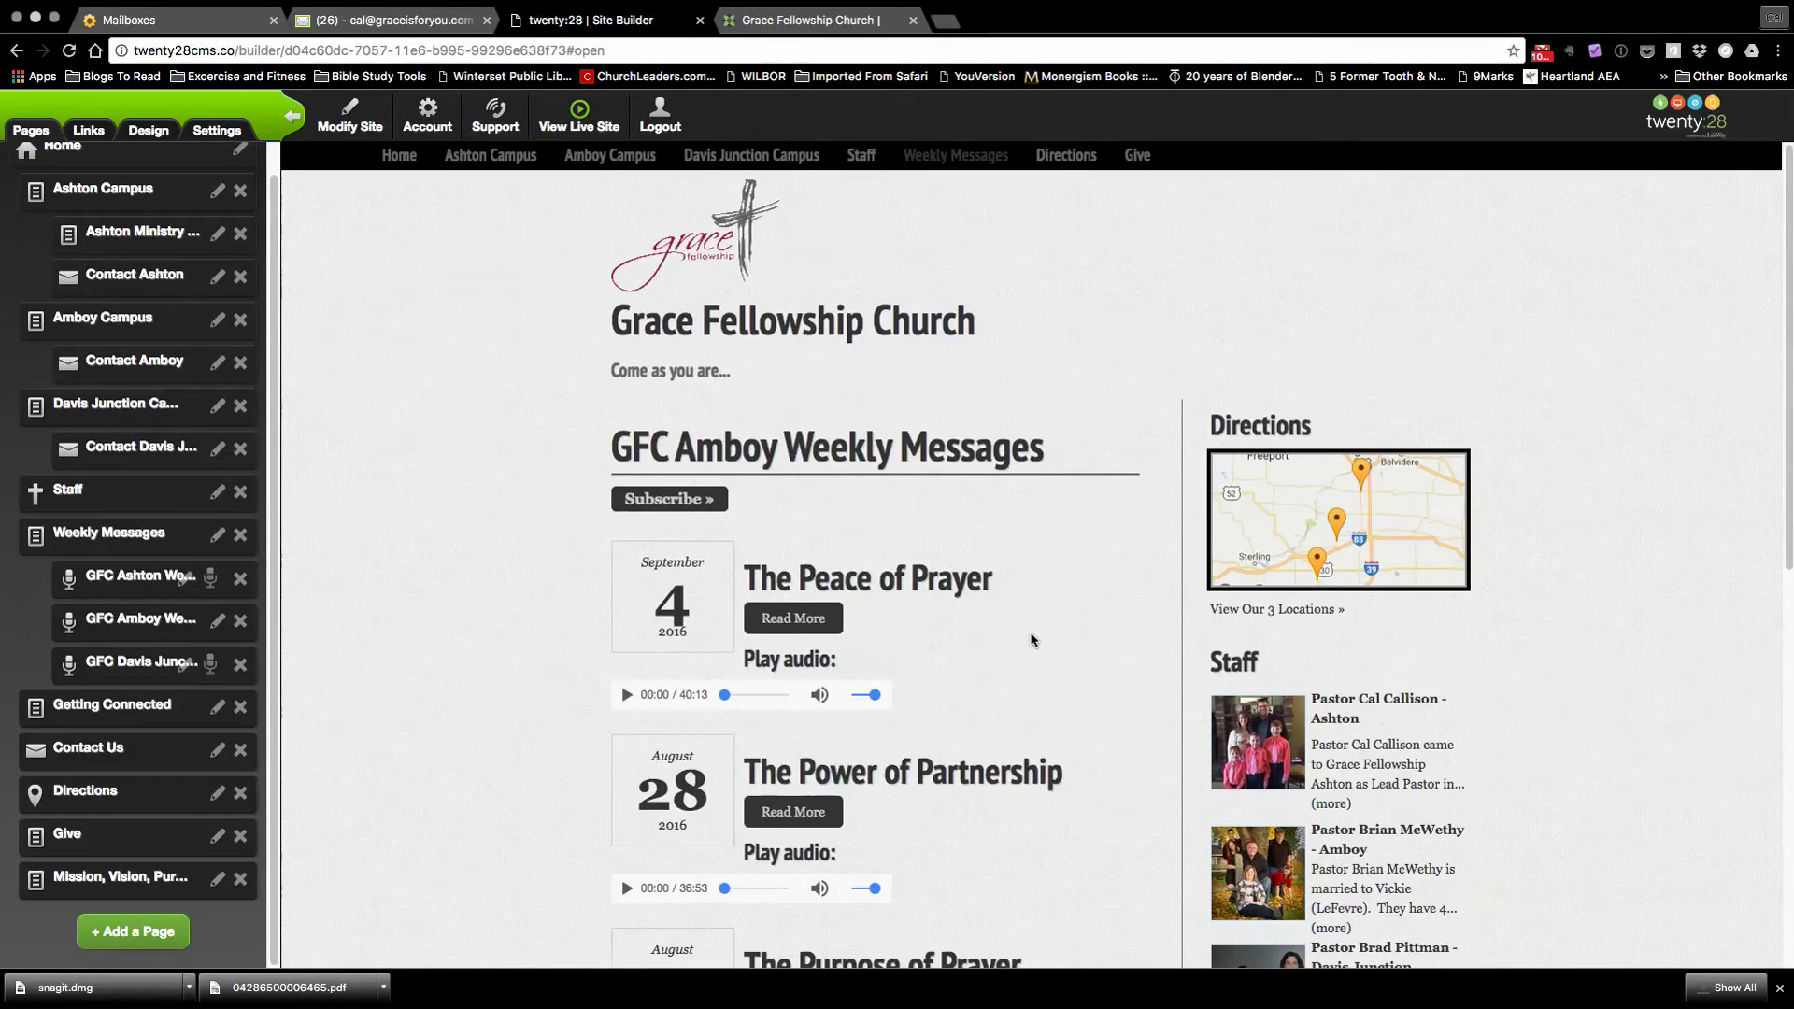
Review the GFC Amboy Weekly Messages page, checking the order, dates and audio players of the listed sermons
{"action": "scroll", "coordinate": [1028, 635], "scroll_direction": "down", "scroll_amount": 3}
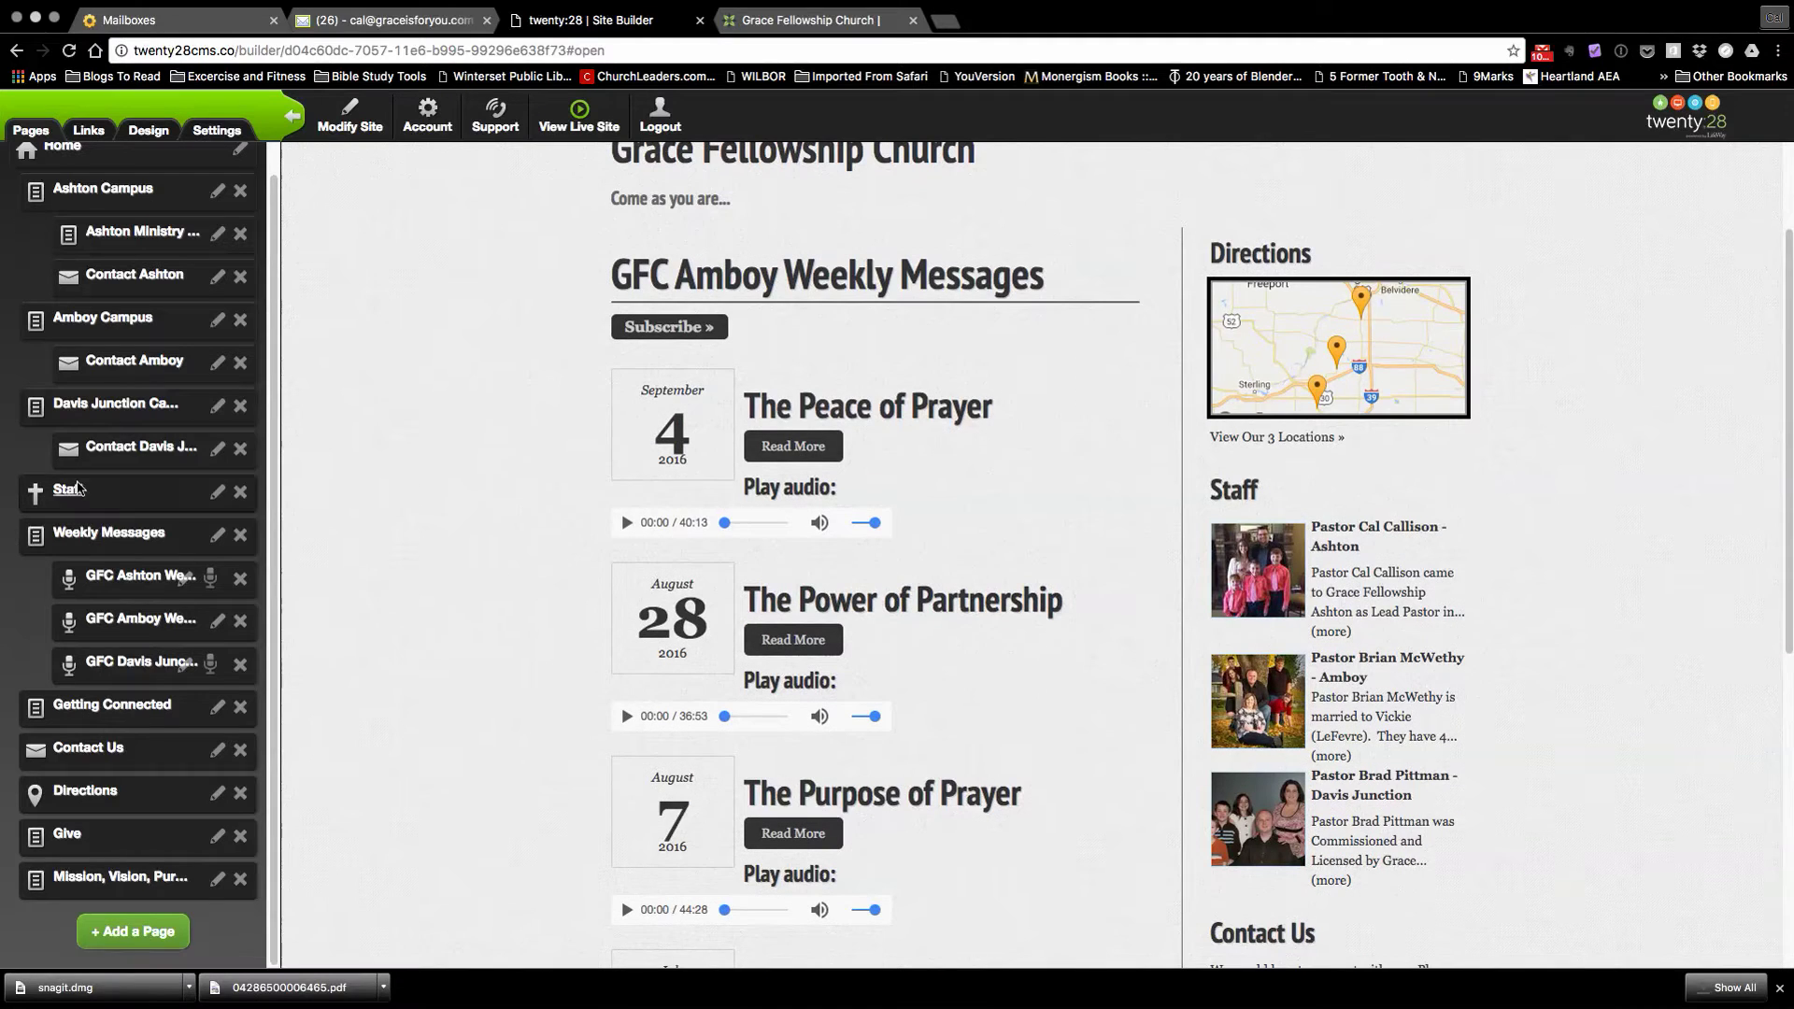
{"action": "scroll", "coordinate": [898, 520], "scroll_direction": "up", "scroll_amount": 3}
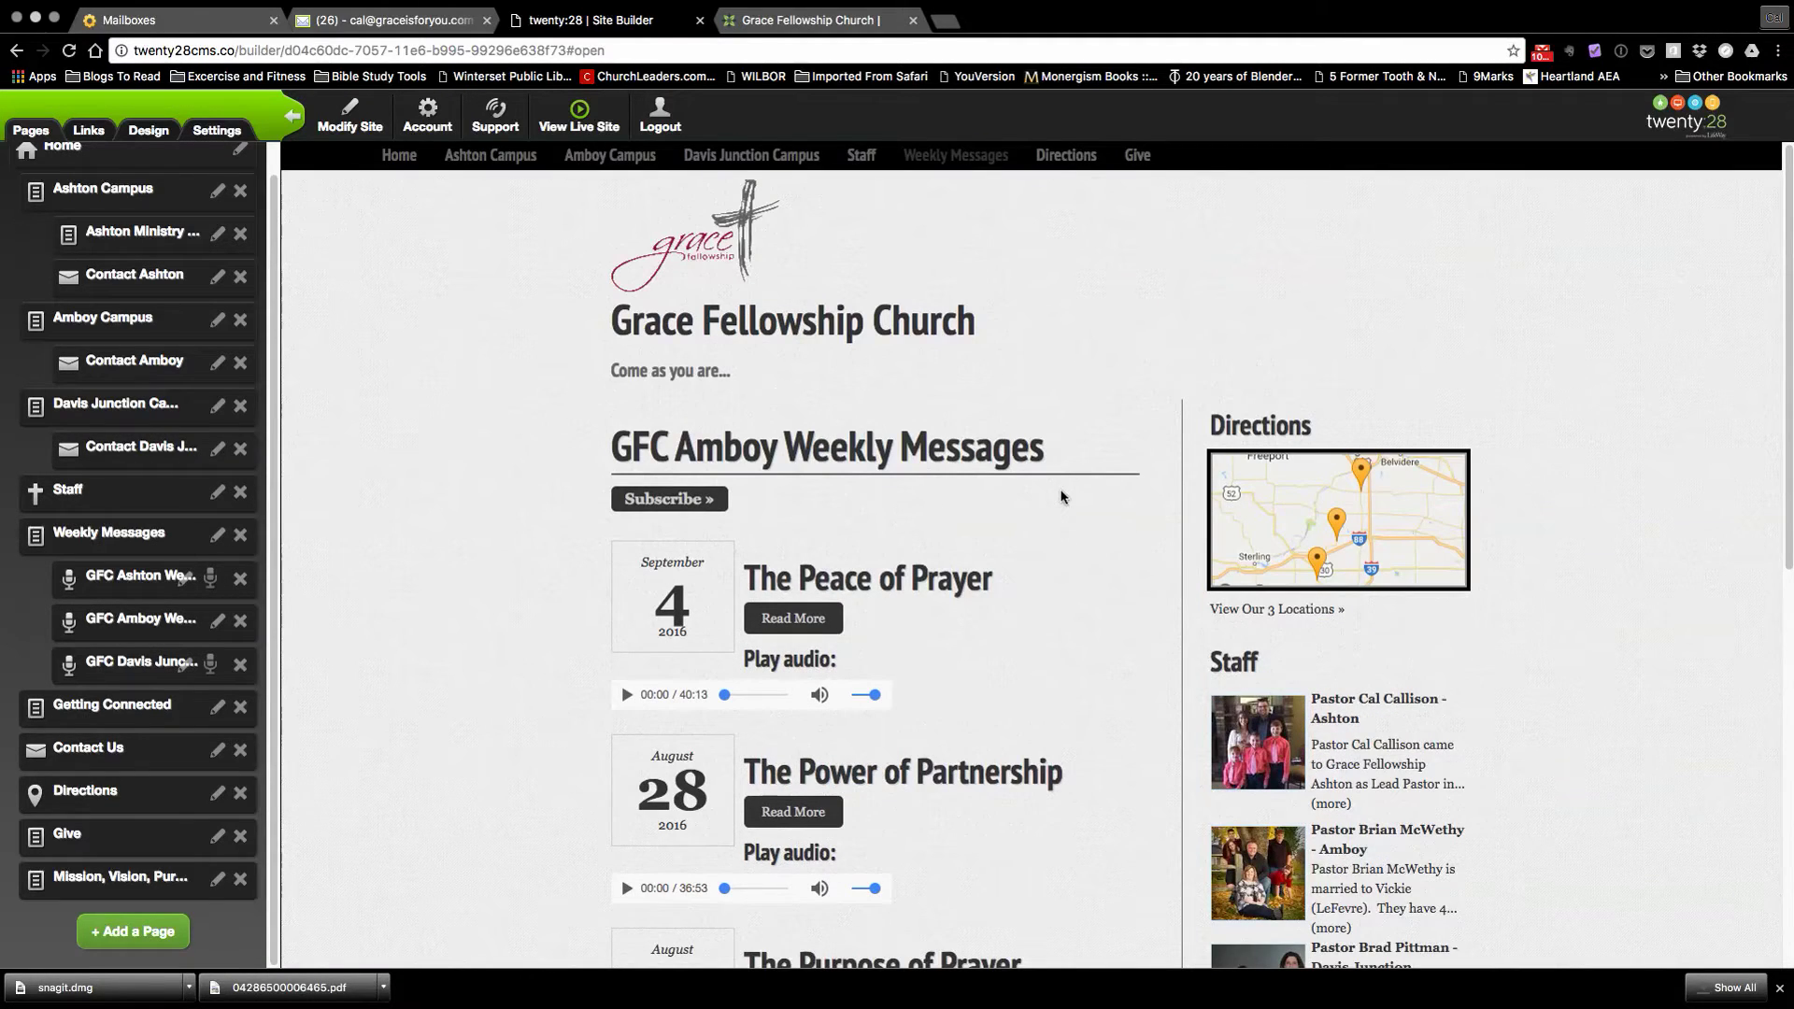
{"action": "scroll", "coordinate": [1052, 595], "scroll_direction": "down", "scroll_amount": 3}
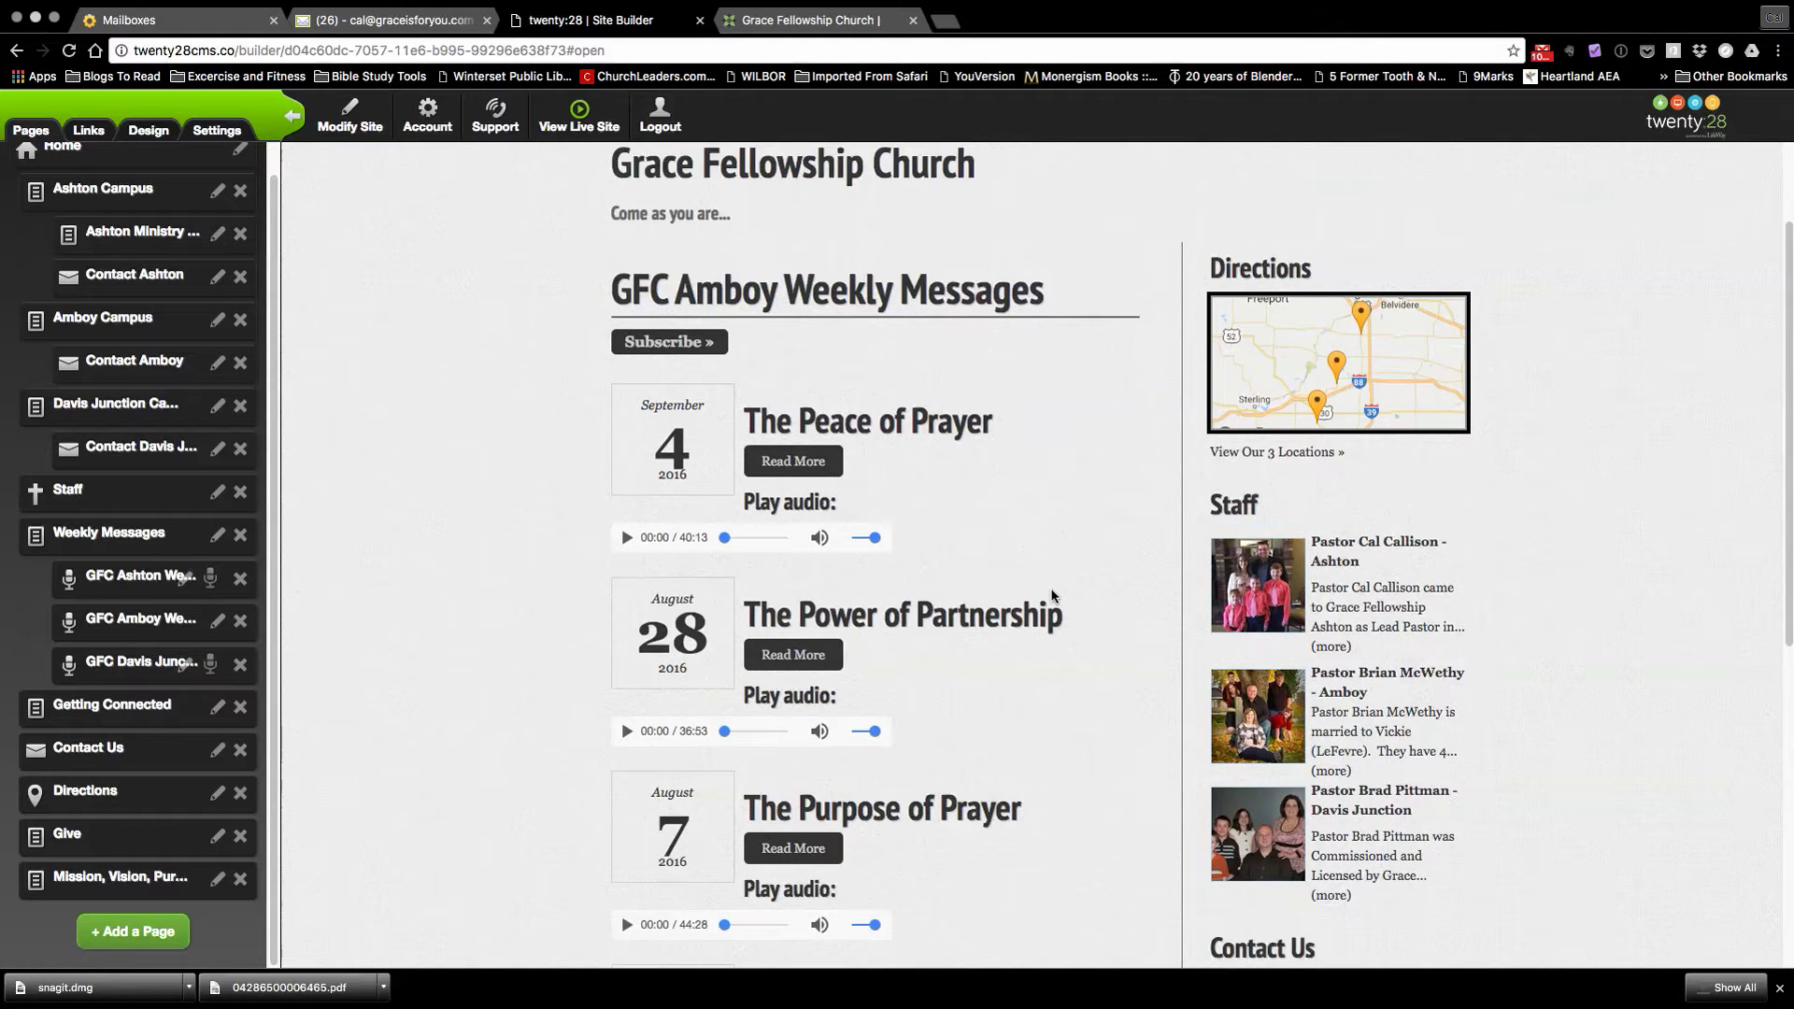
{"action": "scroll", "coordinate": [1052, 598], "scroll_direction": "down", "scroll_amount": 3}
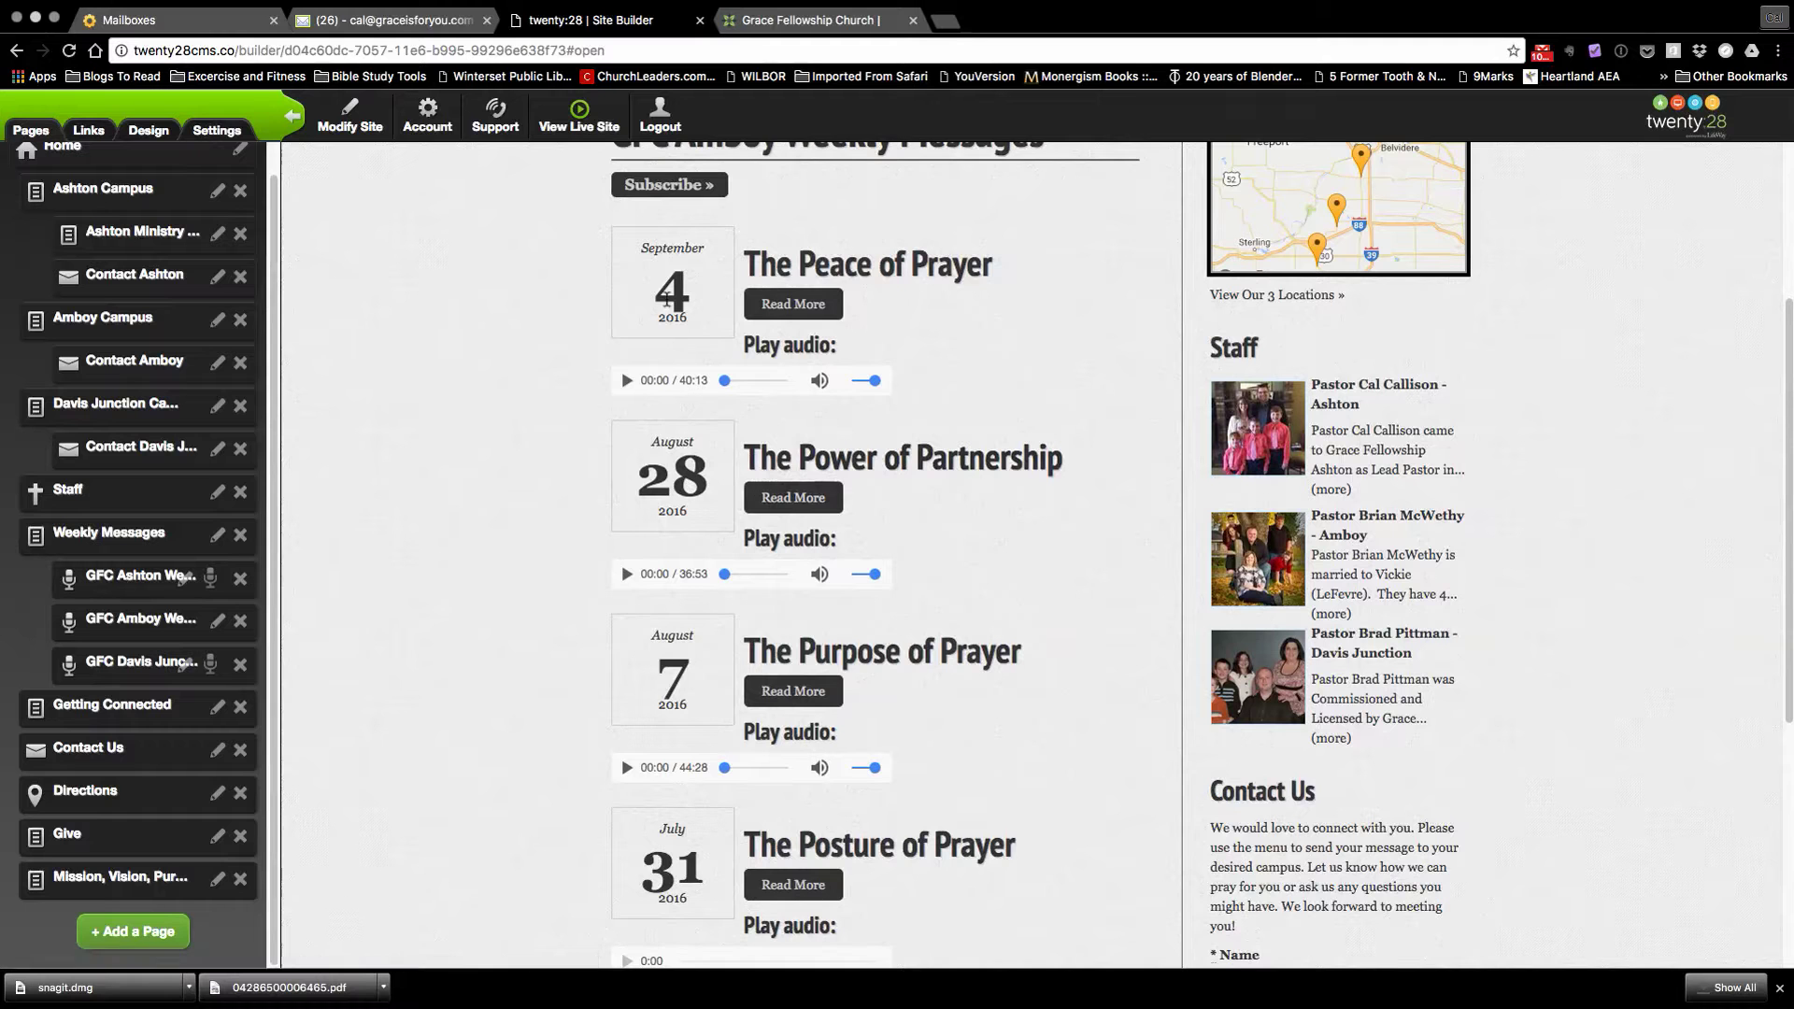
{"action": "scroll", "coordinate": [676, 464], "scroll_direction": "down", "scroll_amount": 1}
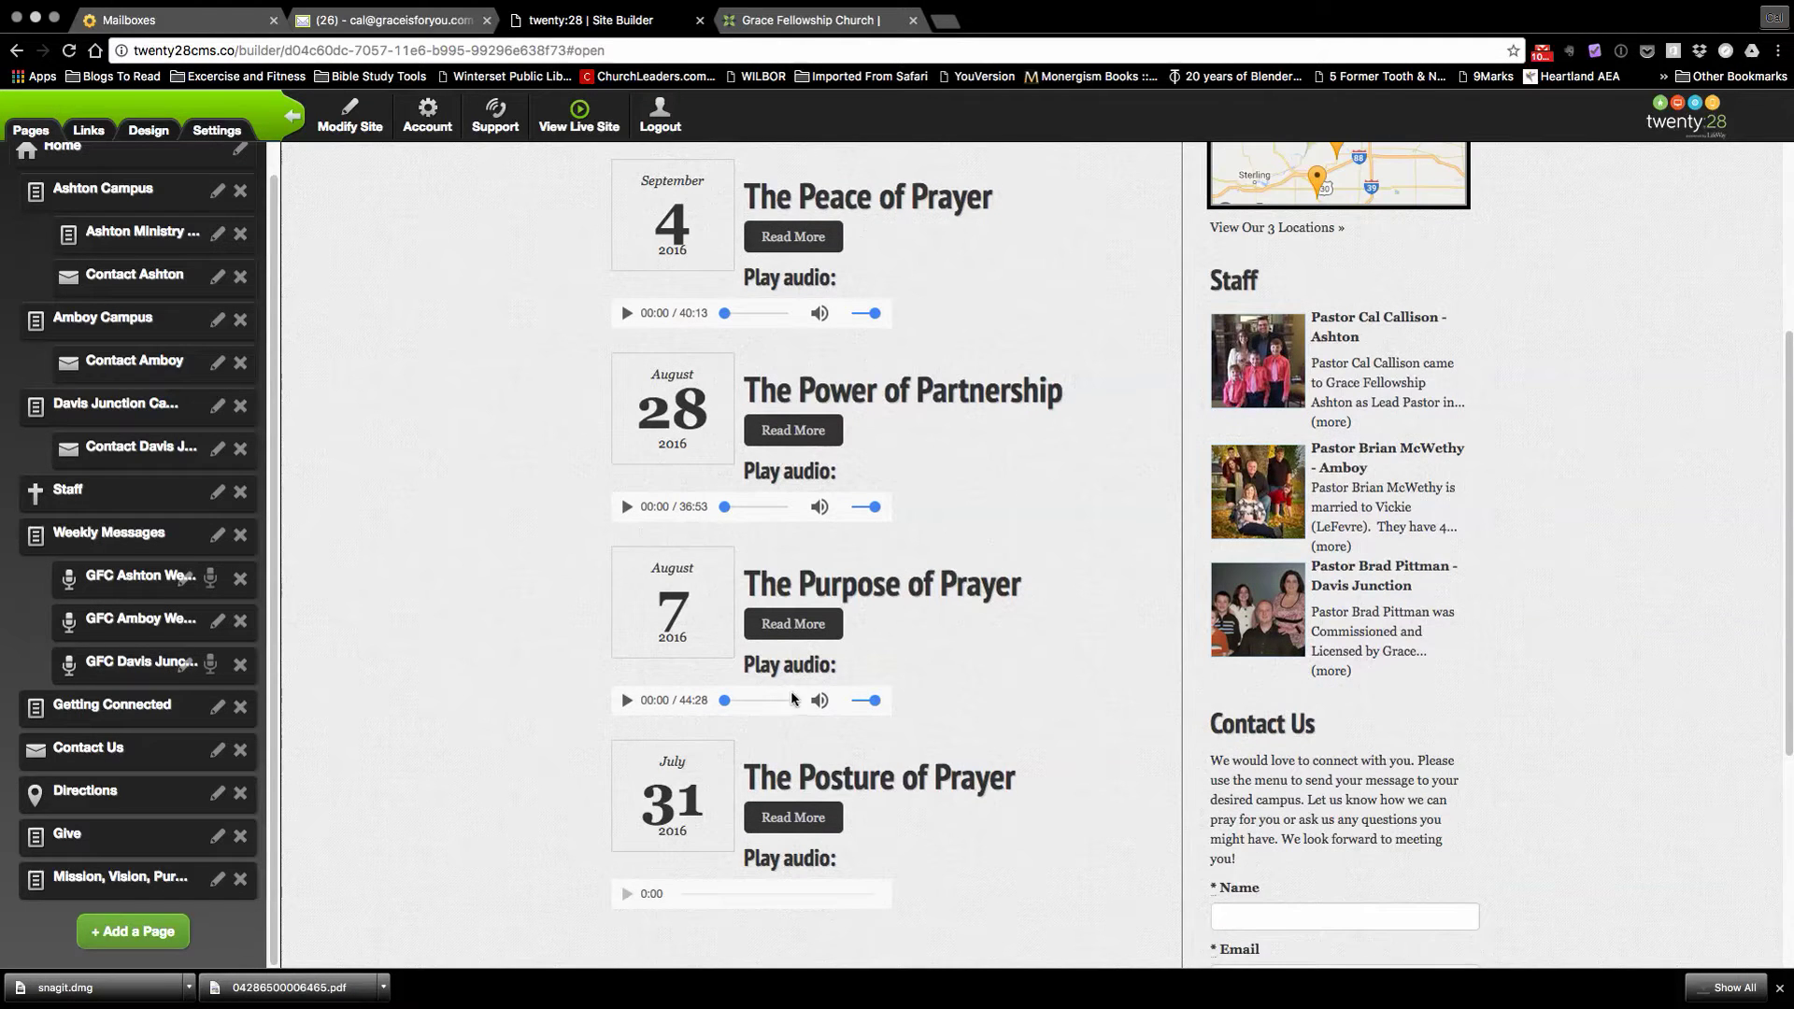
{"action": "scroll", "coordinate": [695, 679], "scroll_direction": "up", "scroll_amount": 5}
{"action": "scroll", "coordinate": [673, 694], "scroll_direction": "down", "scroll_amount": 1}
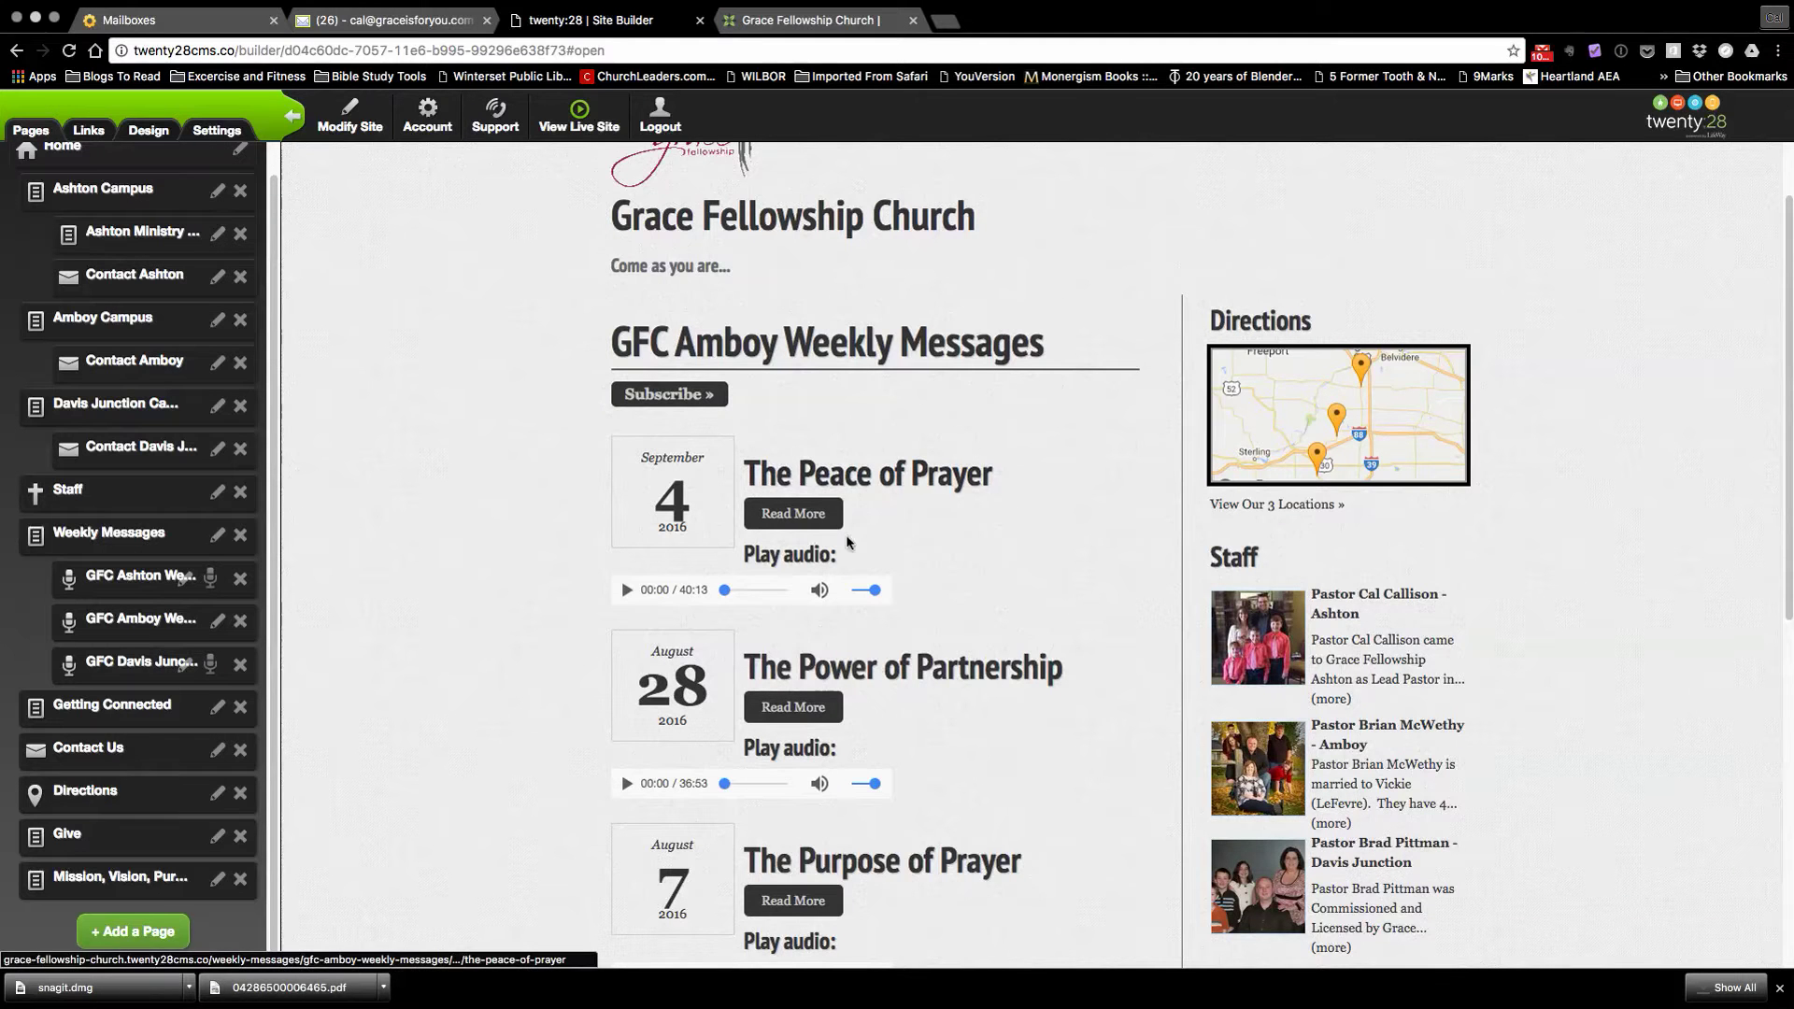
{"action": "scroll", "coordinate": [597, 558], "scroll_direction": "down", "scroll_amount": 1}
{"action": "scroll", "coordinate": [596, 560], "scroll_direction": "down", "scroll_amount": 6}
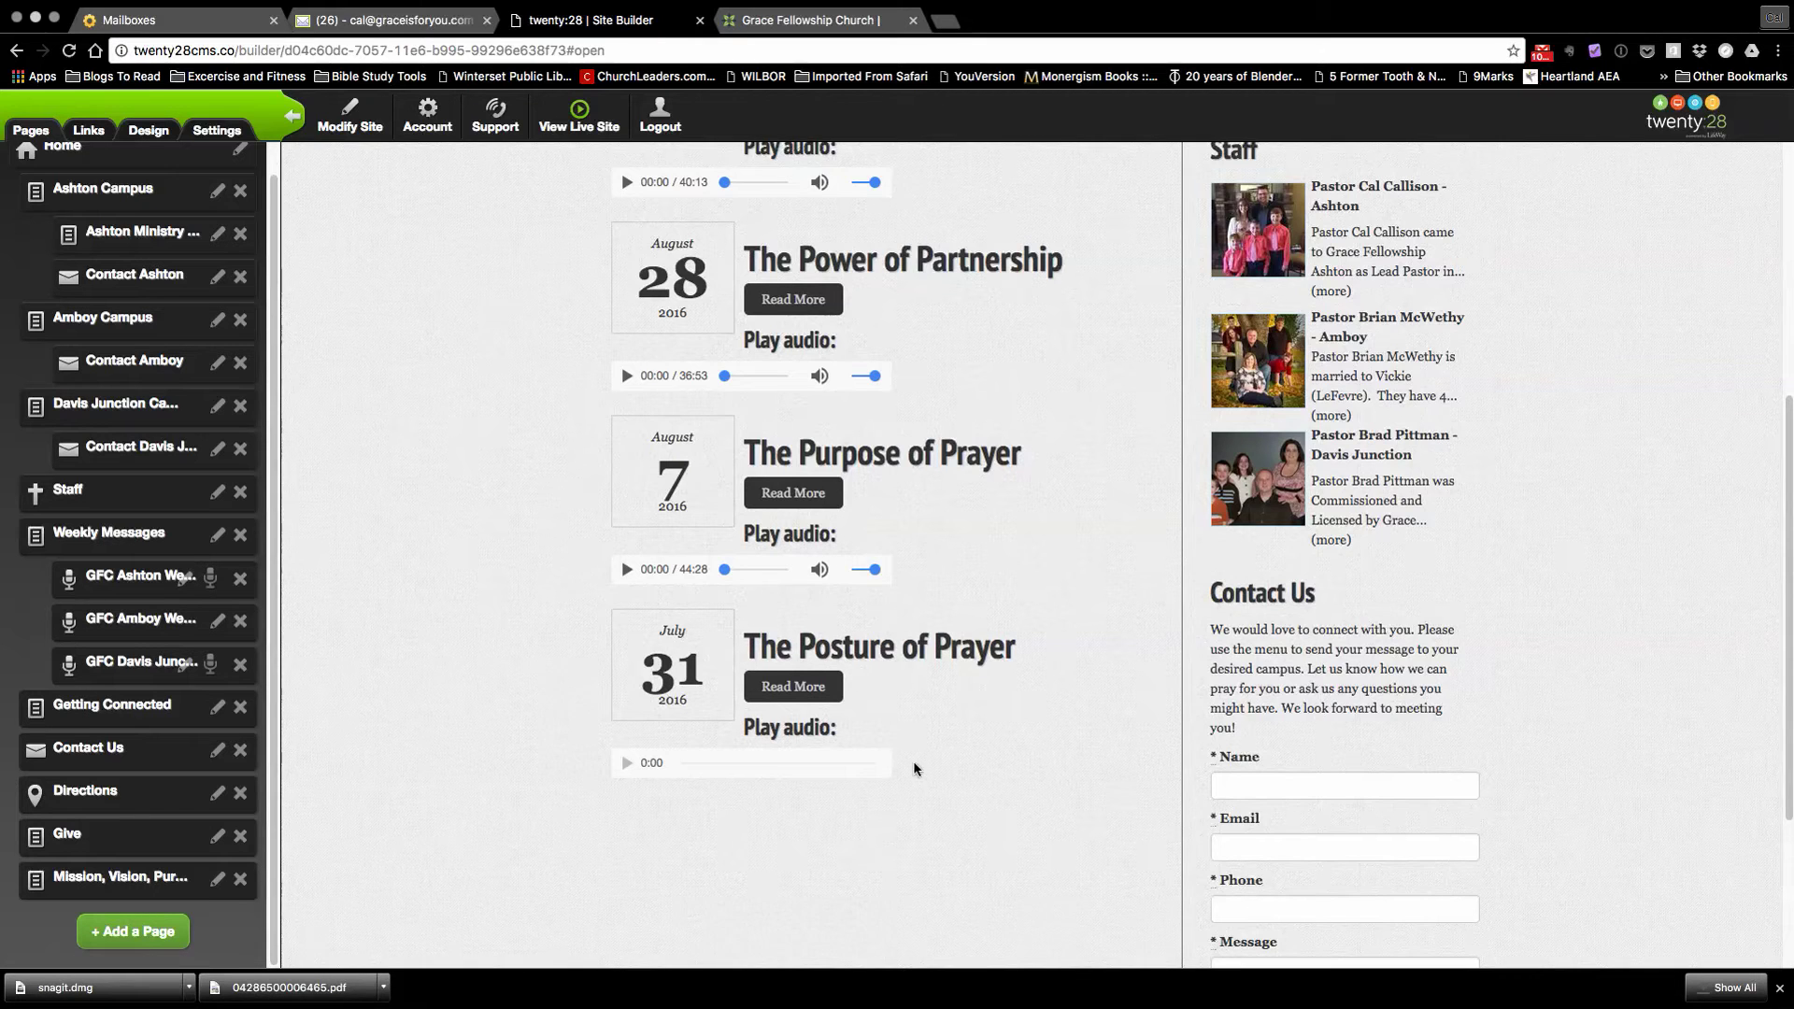
{"action": "scroll", "coordinate": [918, 770], "scroll_direction": "up", "scroll_amount": 8}
{"action": "scroll", "coordinate": [918, 770], "scroll_direction": "down", "scroll_amount": 6}
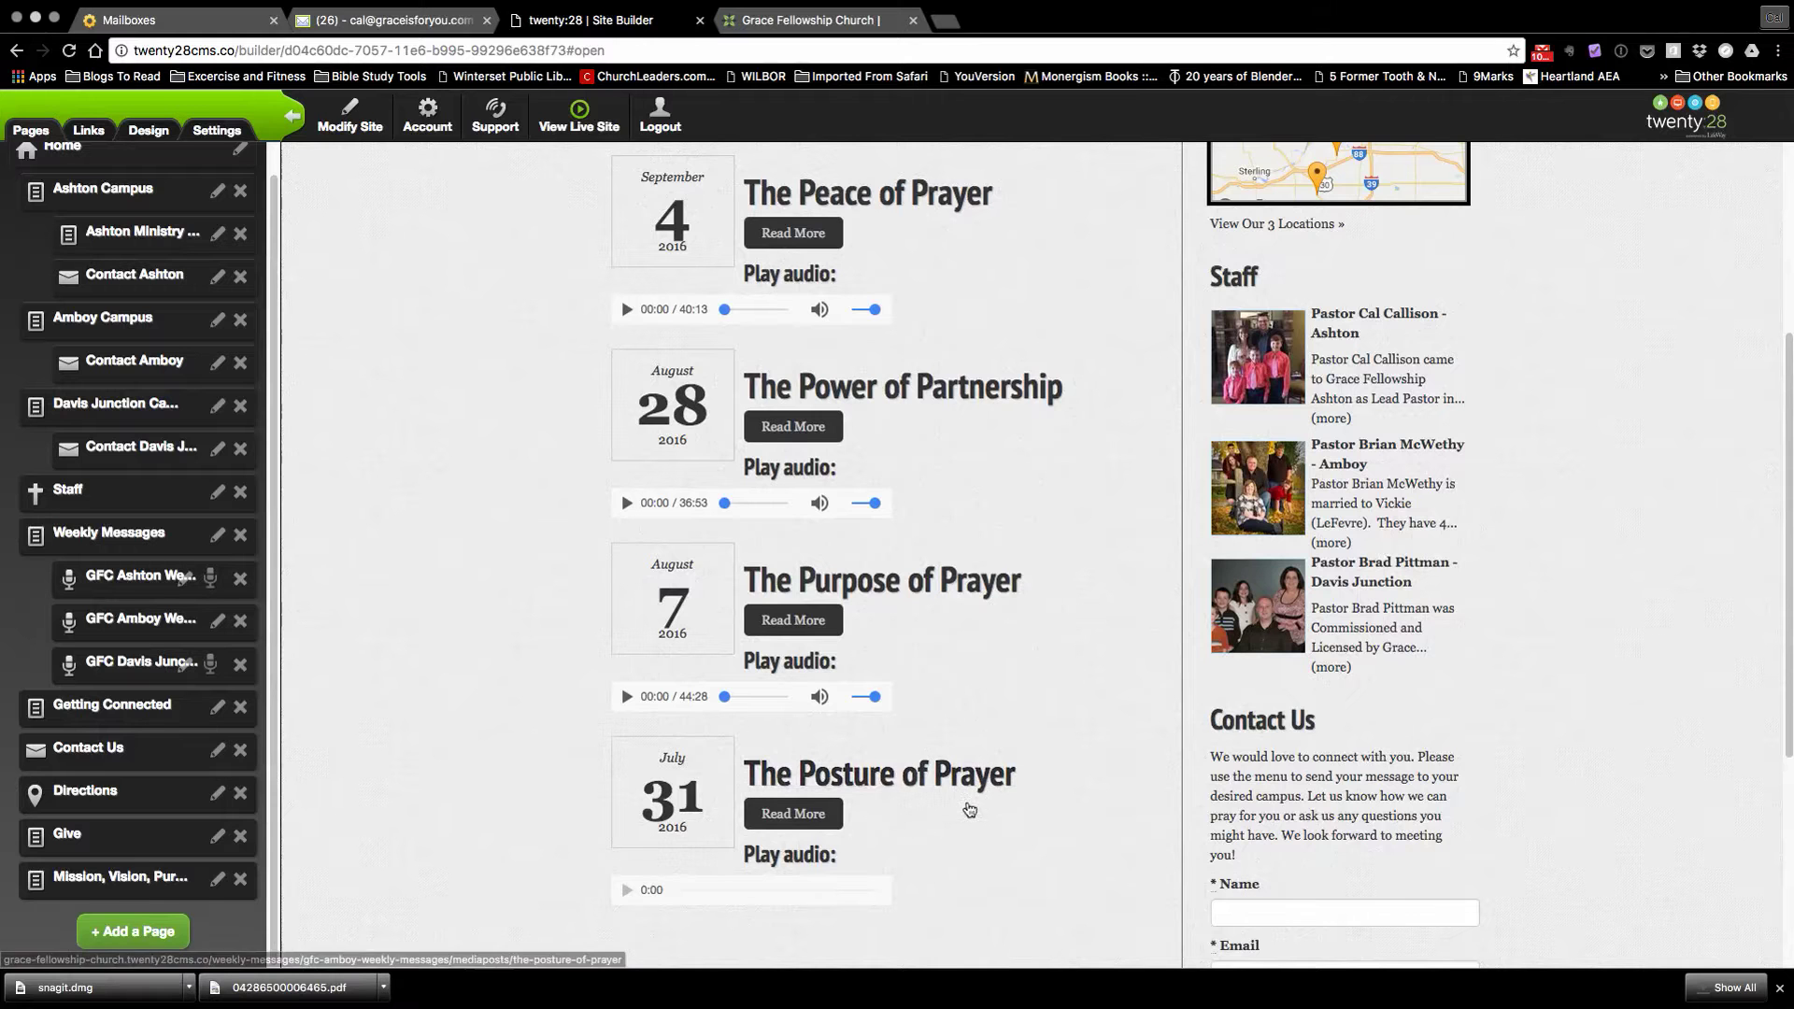
{"action": "scroll", "coordinate": [1028, 668], "scroll_direction": "up", "scroll_amount": 5}
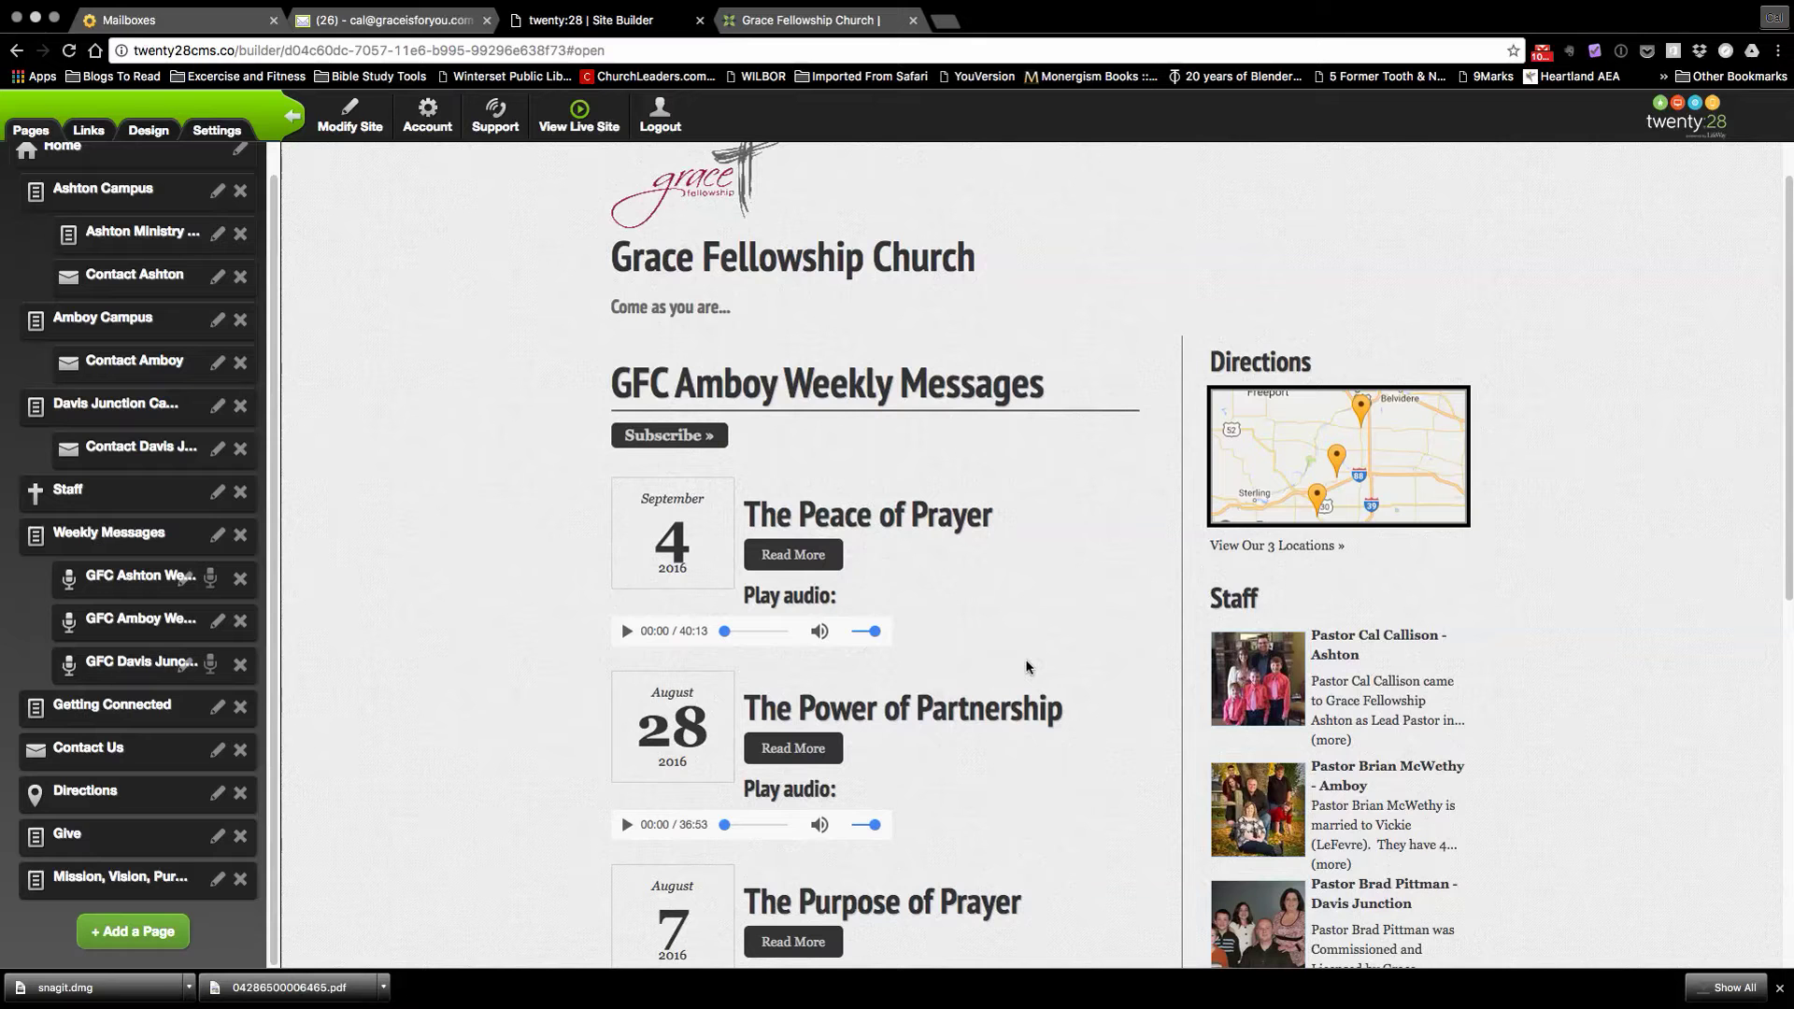
{"action": "scroll", "coordinate": [1028, 667], "scroll_direction": "up", "scroll_amount": 1}
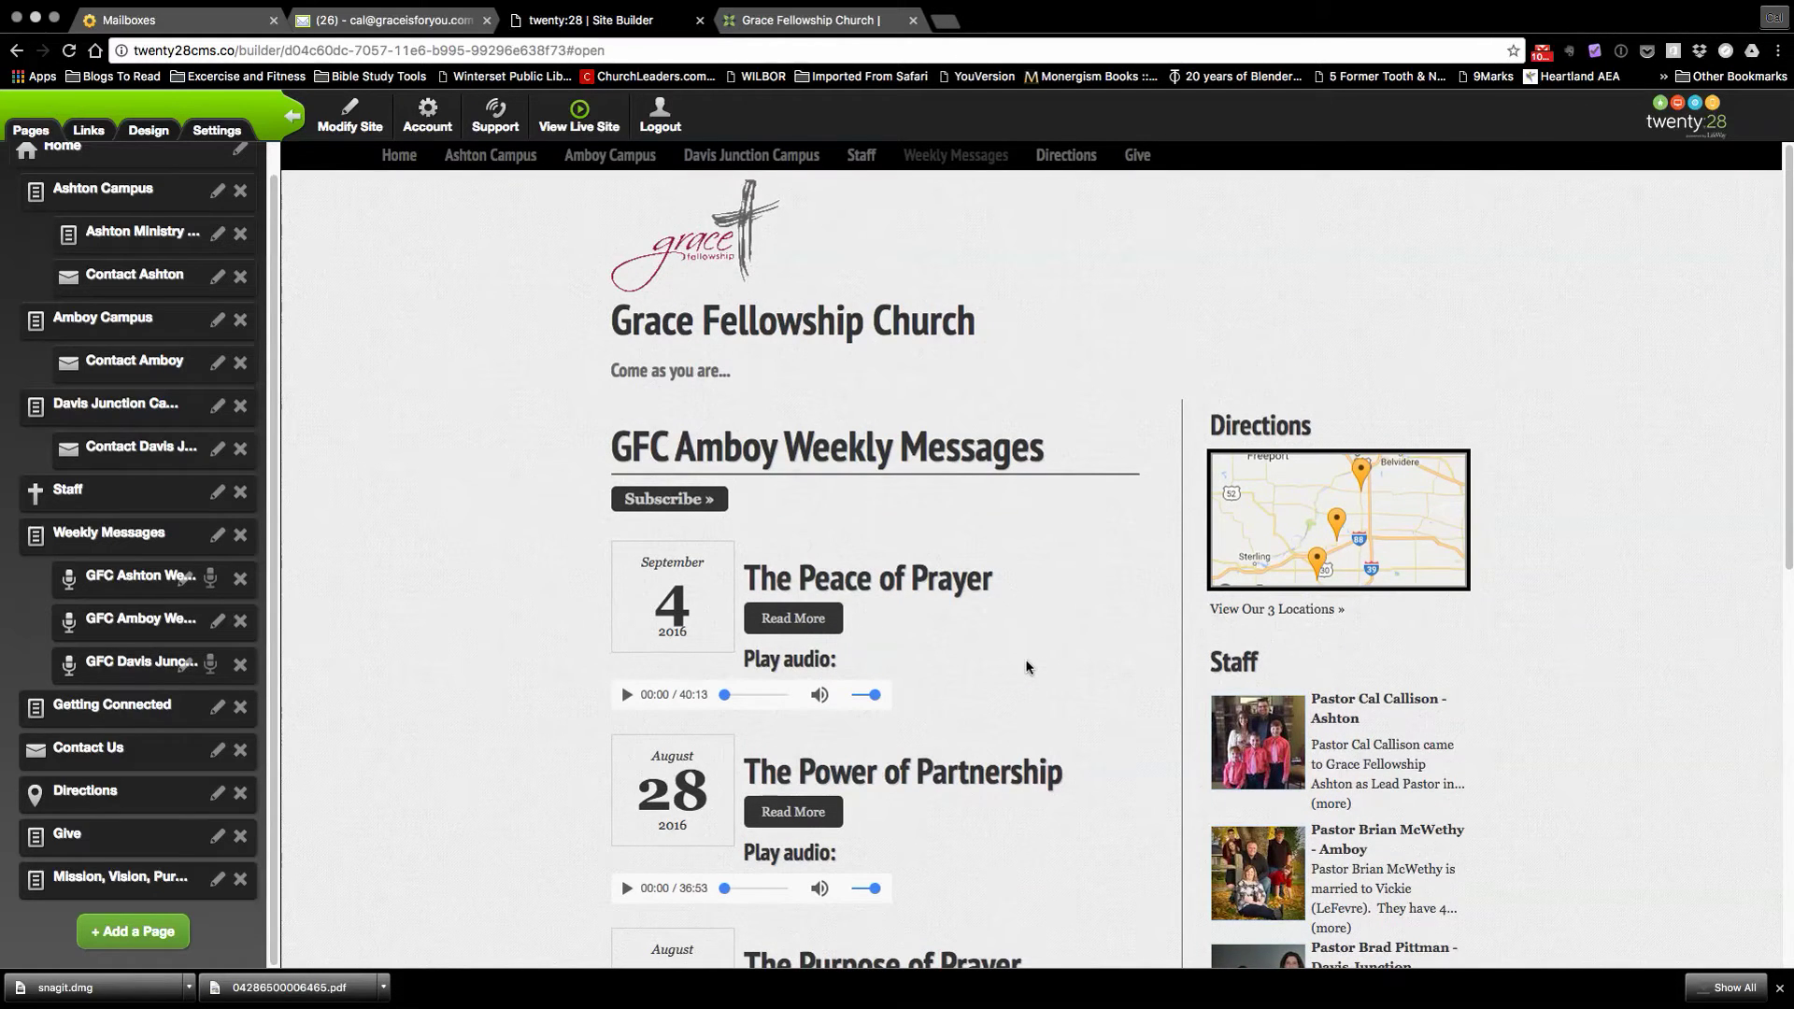
{"action": "scroll", "coordinate": [1028, 667], "scroll_direction": "down", "scroll_amount": 4}
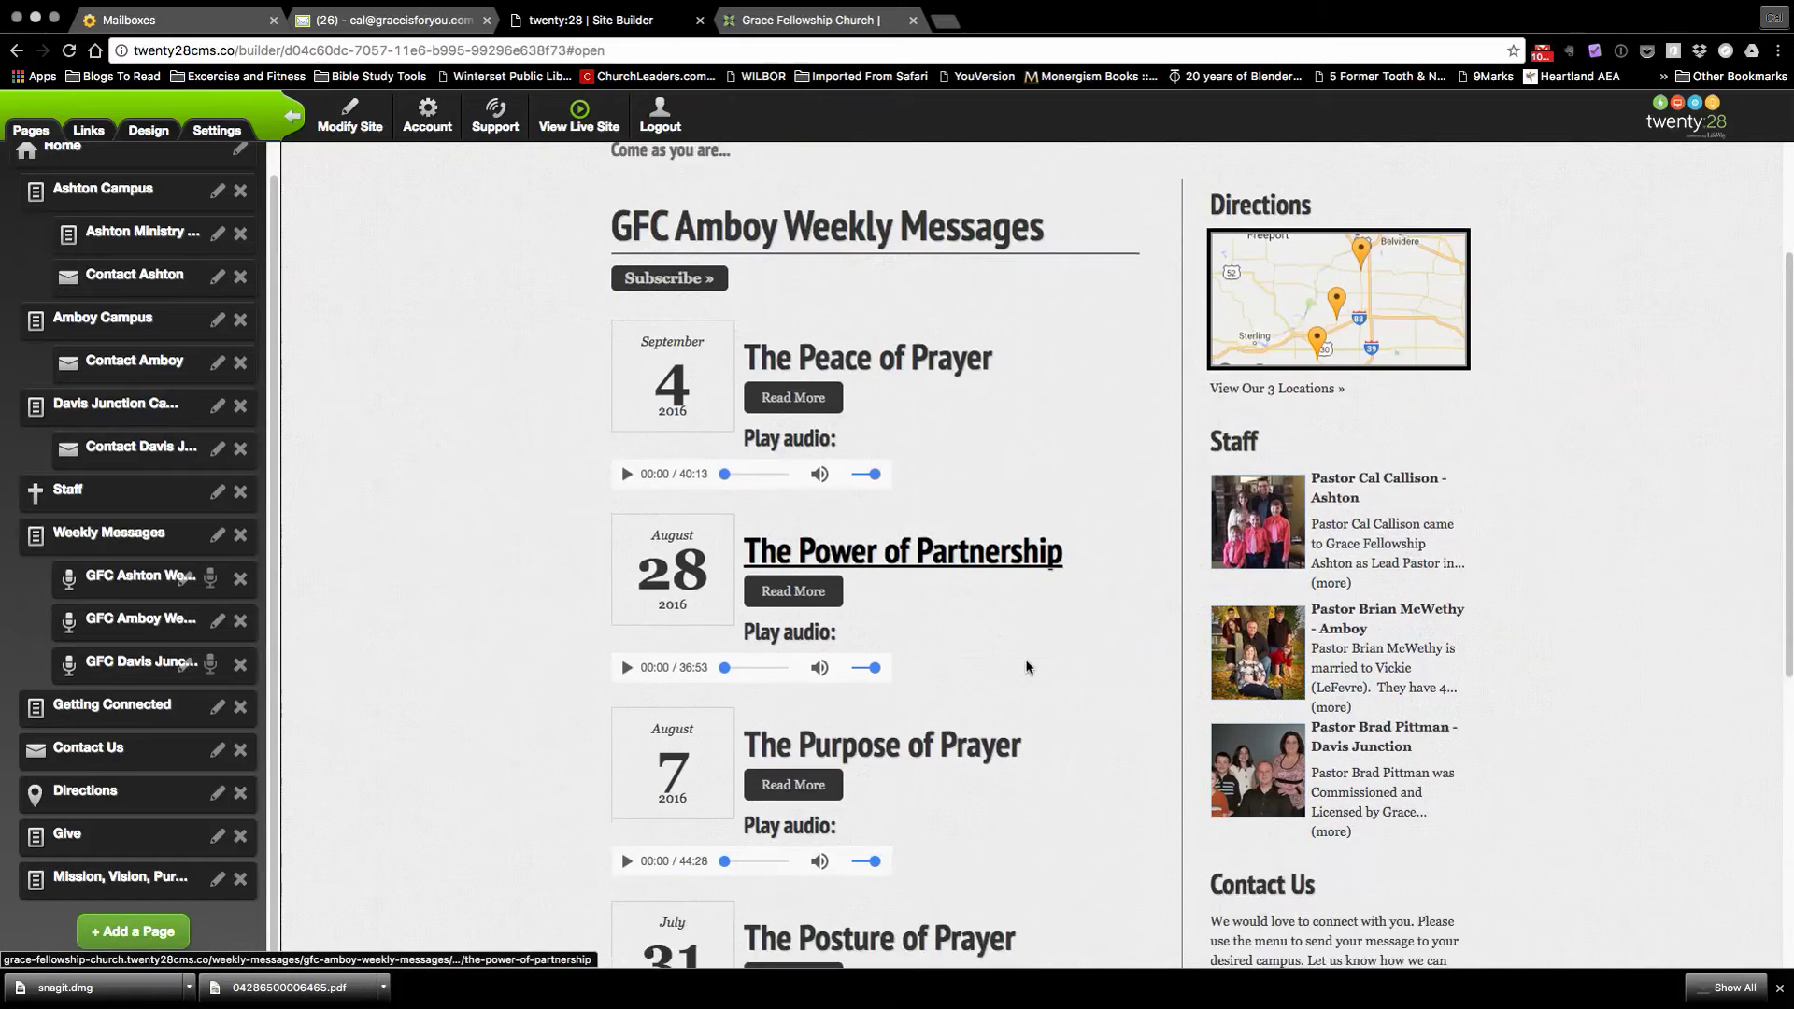
{"action": "scroll", "coordinate": [1028, 667], "scroll_direction": "up", "scroll_amount": 4}
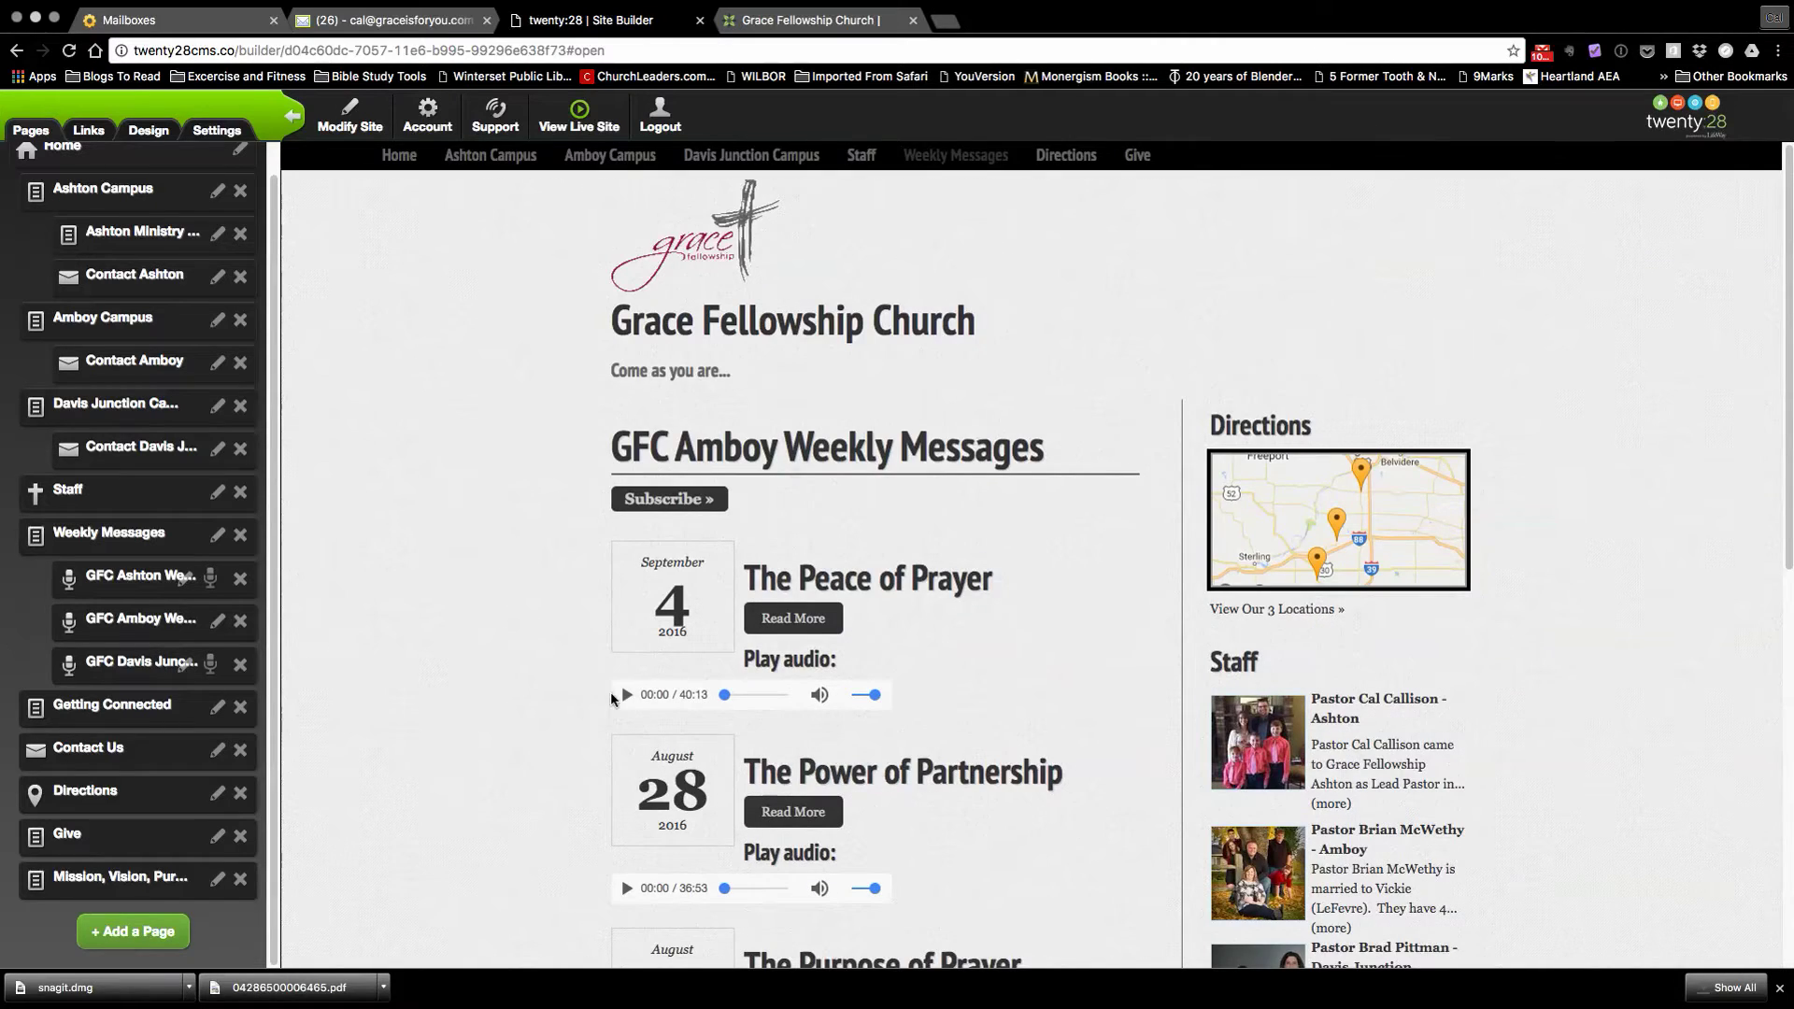
Open the full entry for The Power of Partnership and look over its audio, download and subscribe options
{"action": "scroll", "coordinate": [666, 790], "scroll_direction": "down", "scroll_amount": 5}
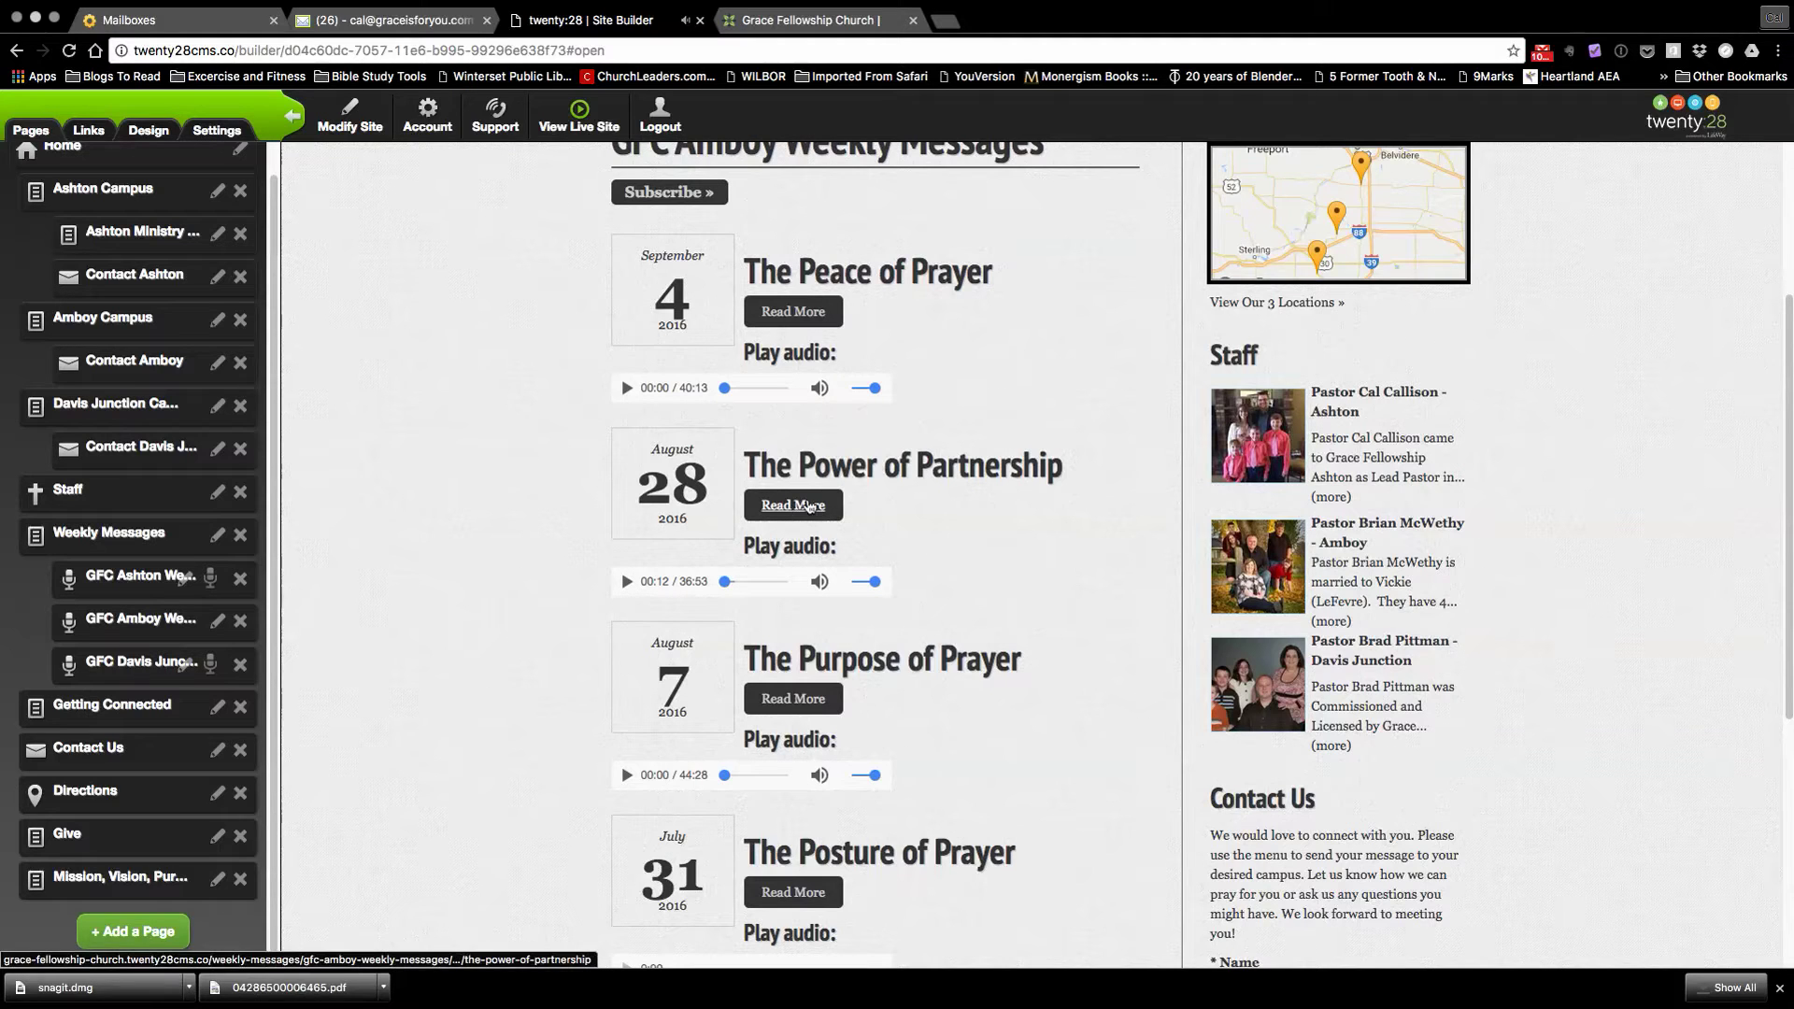
{"action": "left_click", "coordinate": [803, 504]}
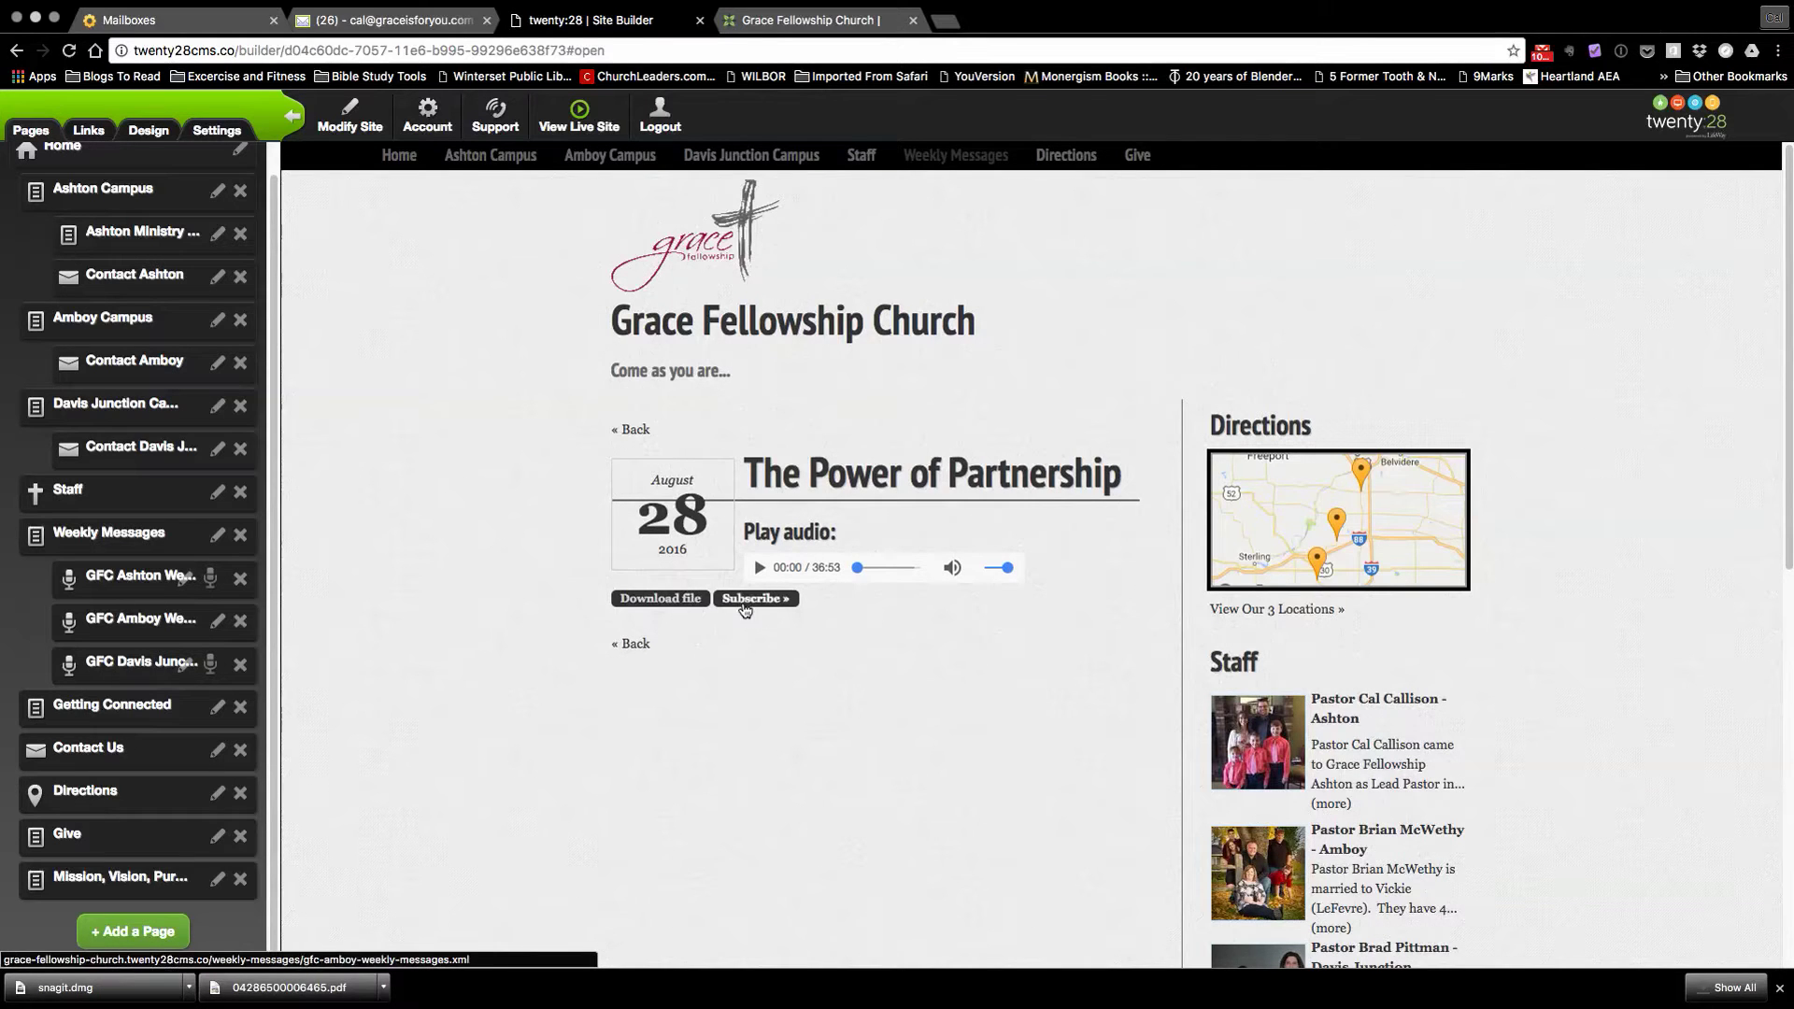
{"action": "scroll", "coordinate": [867, 682], "scroll_direction": "down", "scroll_amount": 4}
{"action": "scroll", "coordinate": [822, 414], "scroll_direction": "up", "scroll_amount": 2}
{"action": "scroll", "coordinate": [822, 414], "scroll_direction": "up", "scroll_amount": 2}
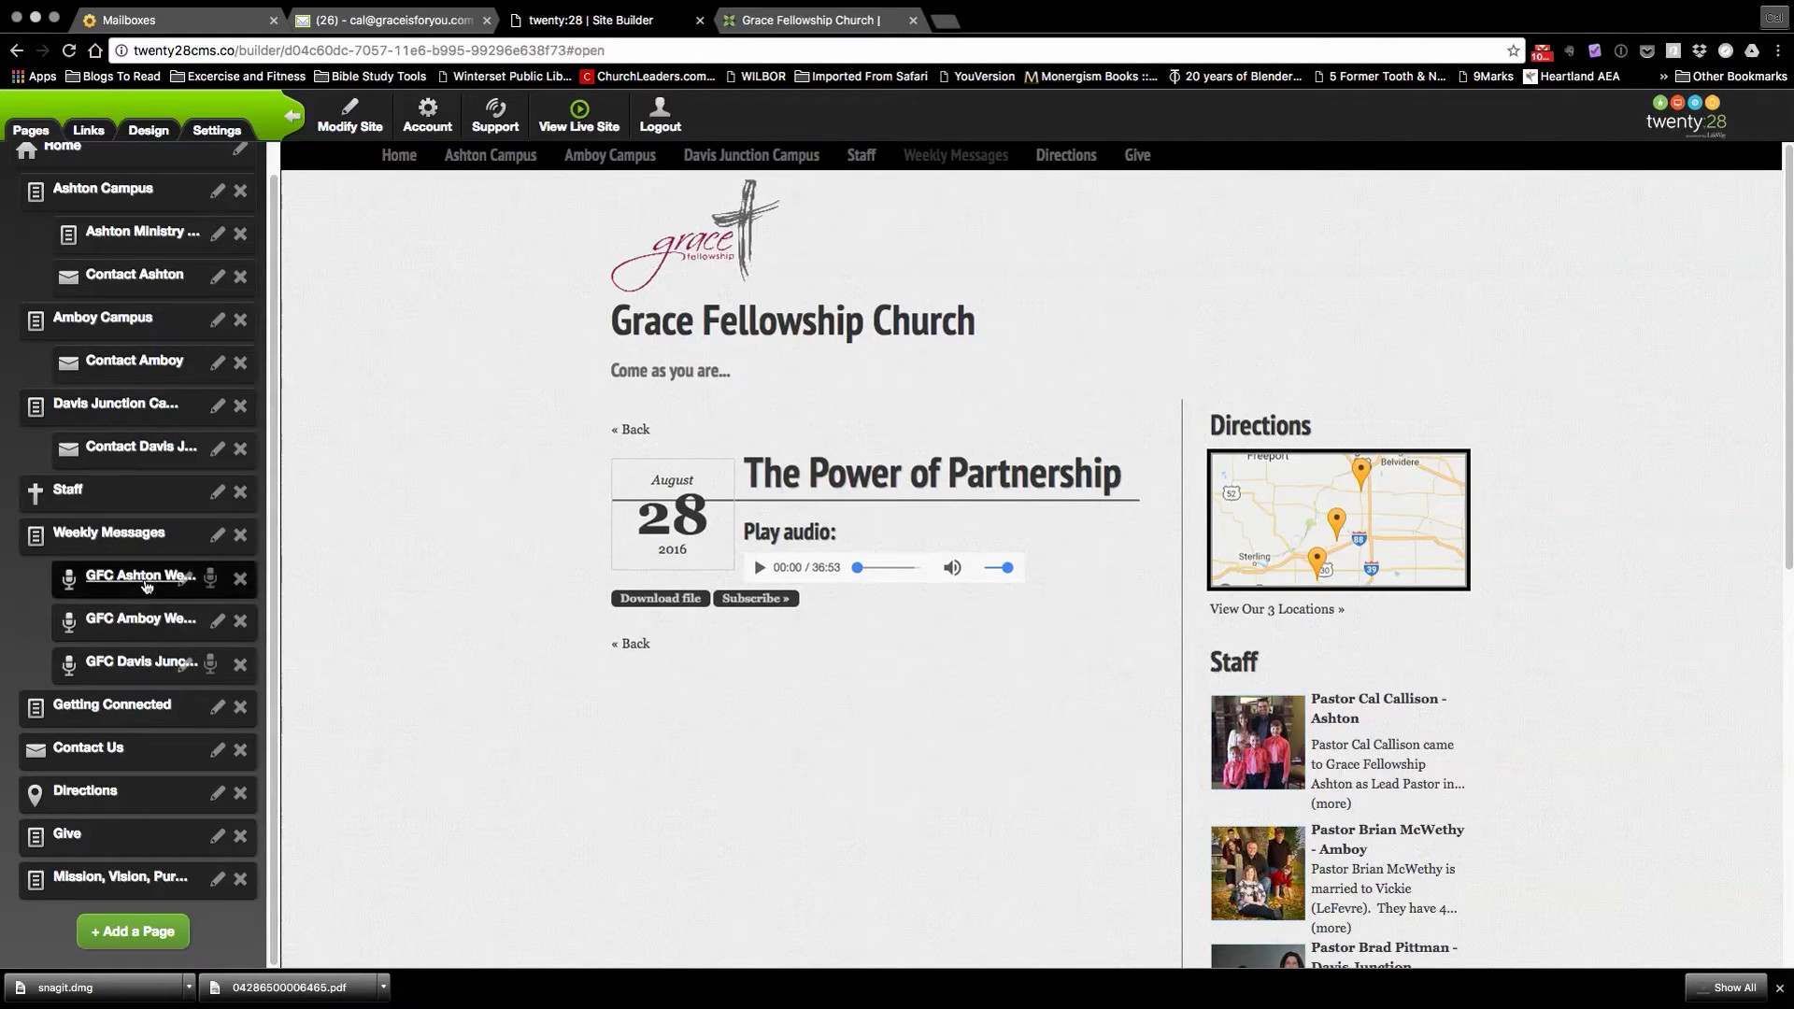
Edit The Power of Partnership on the GFC Amboy Weekly Messages page, entering "Message outline" and "announcements" in its description
{"action": "left_click", "coordinate": [216, 621]}
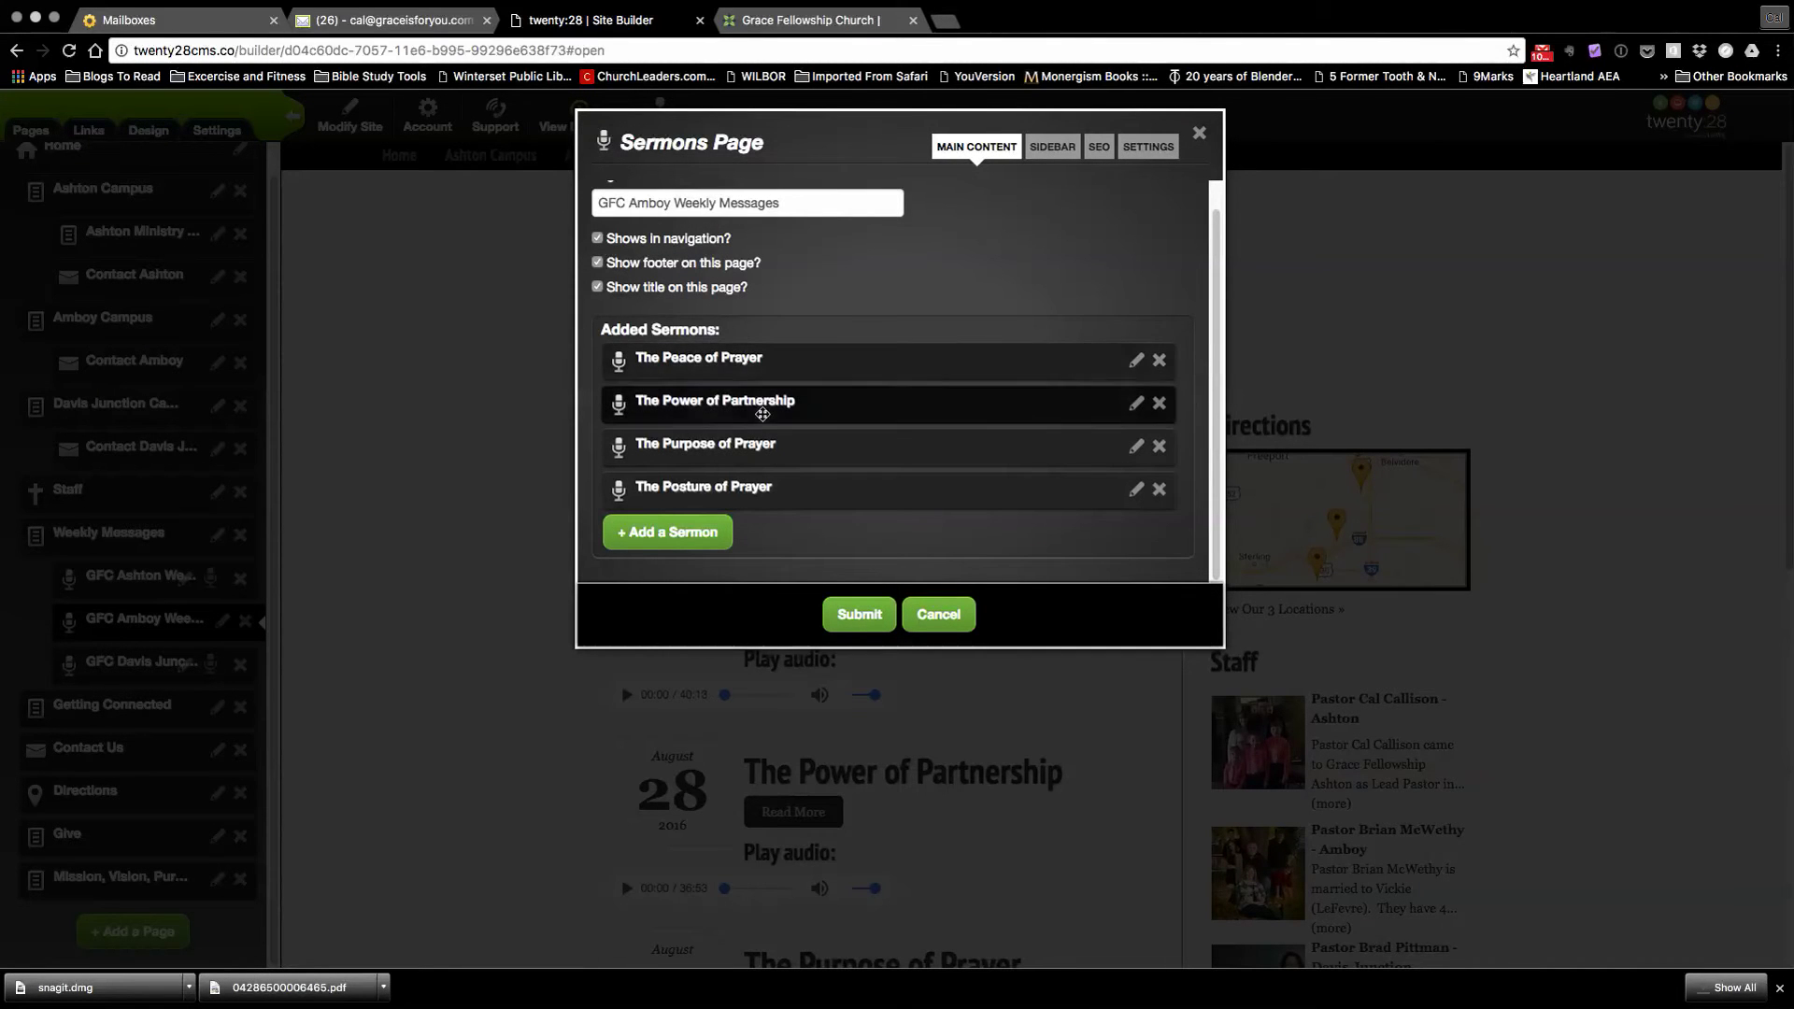
{"action": "scroll", "coordinate": [764, 406], "scroll_direction": "up", "scroll_amount": 1}
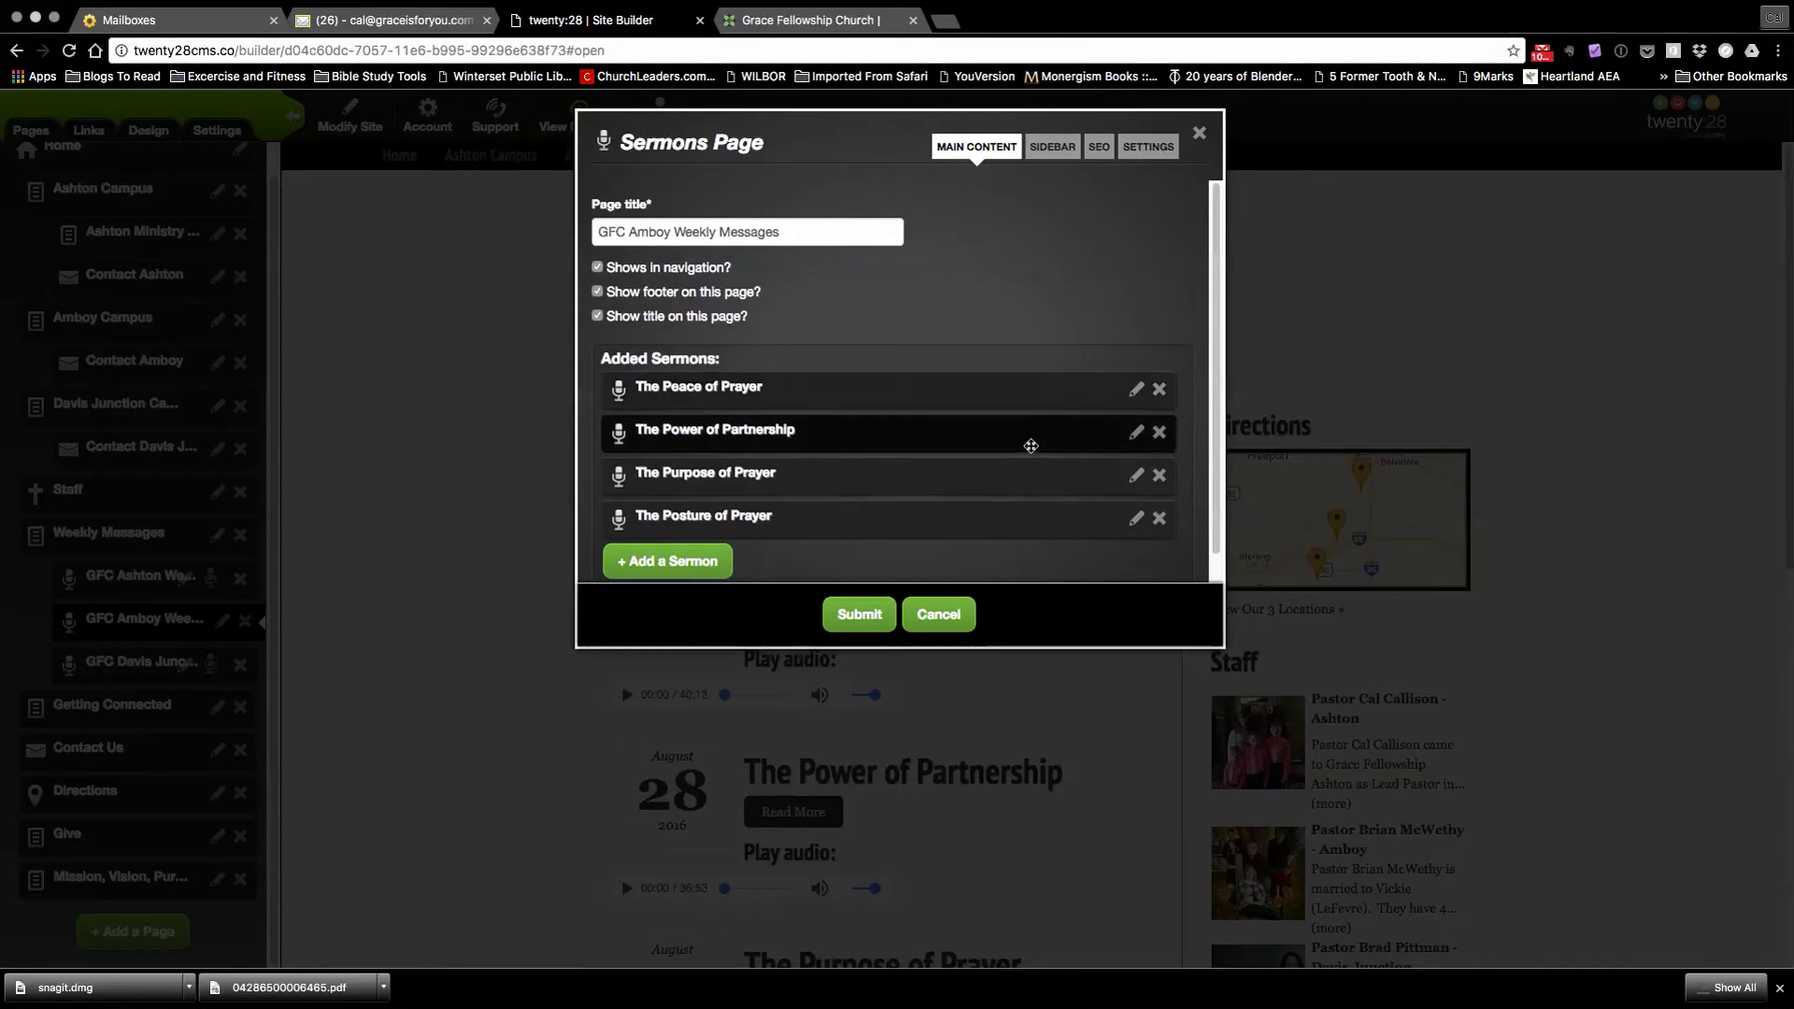
{"action": "left_click", "coordinate": [1136, 433]}
{"action": "scroll", "coordinate": [841, 393], "scroll_direction": "down", "scroll_amount": 3}
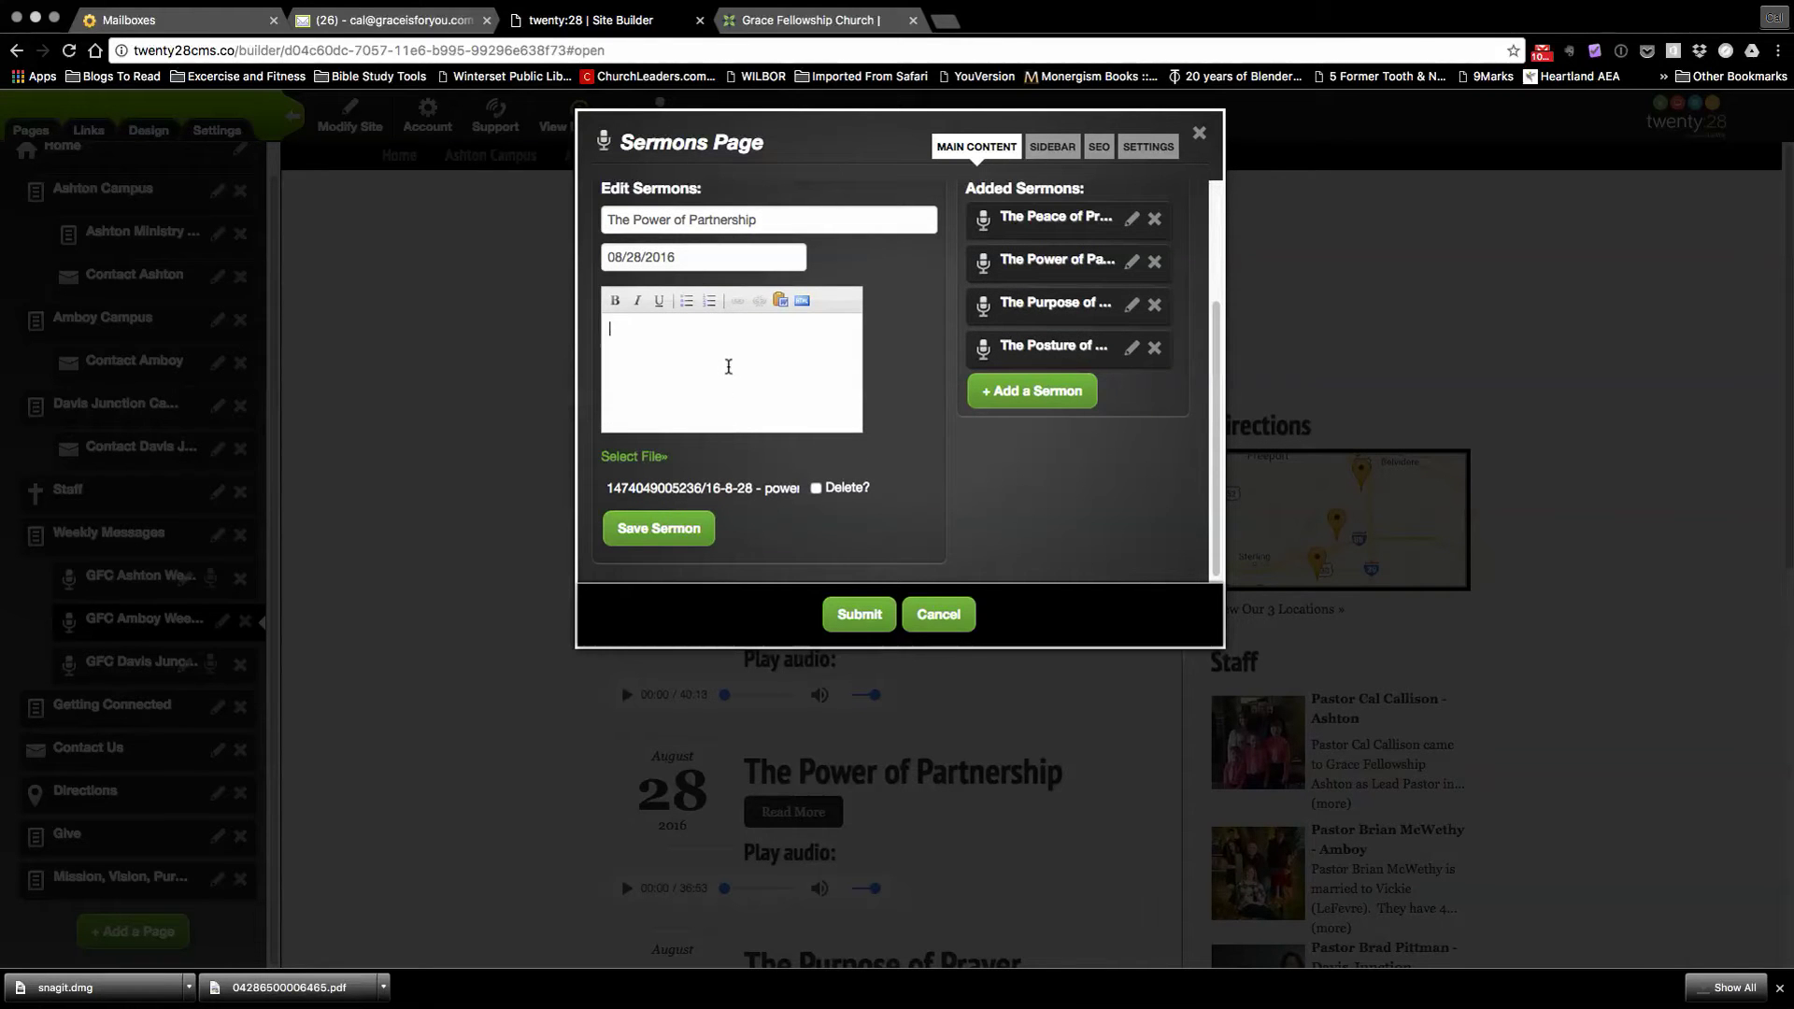
{"action": "left_click", "coordinate": [728, 366]}
{"action": "type", "text": "Message ou"}
{"action": "type", "text": "tline"}
{"action": "type", "text": "announc"}
{"action": "type", "text": "em"}
{"action": "type", "text": "ents"}
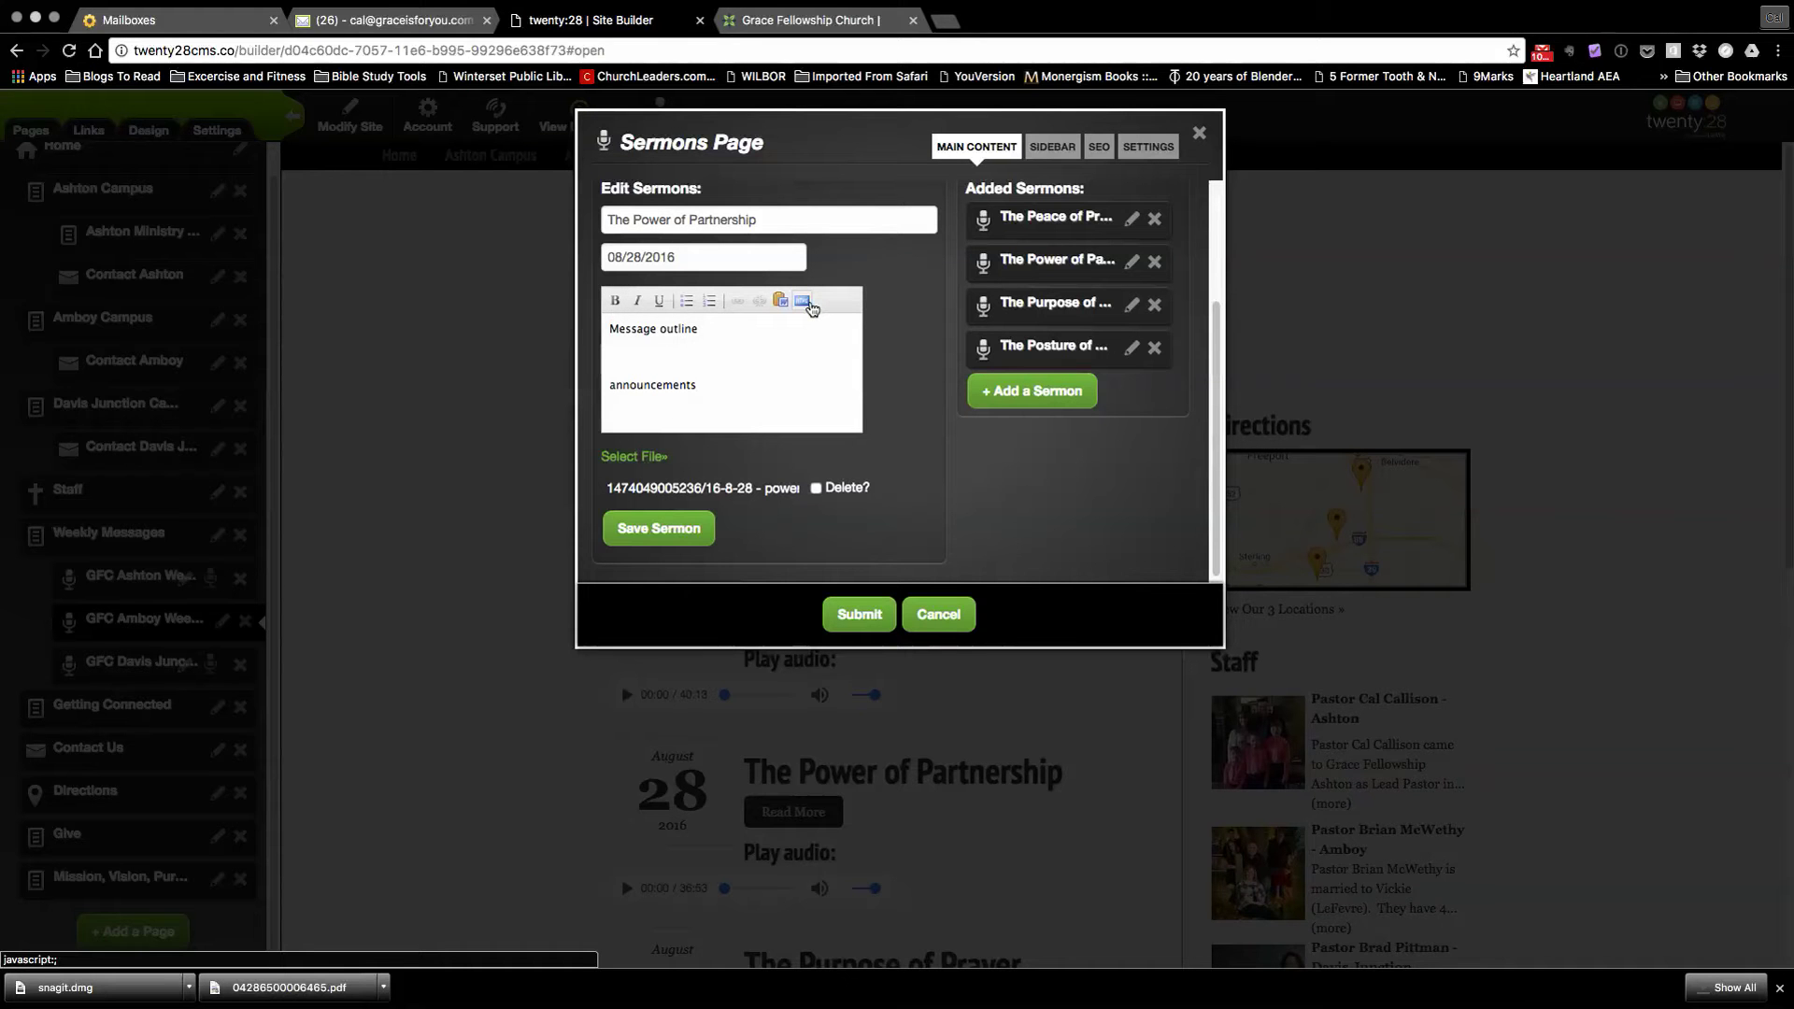
Clear the sample text from the sermon description and cancel editing the sermons page
{"action": "left_click", "coordinate": [705, 386]}
{"action": "left_click_drag", "start_coordinate": [721, 381], "coordinate": [613, 319]}
{"action": "key", "text": "BackSpace"}
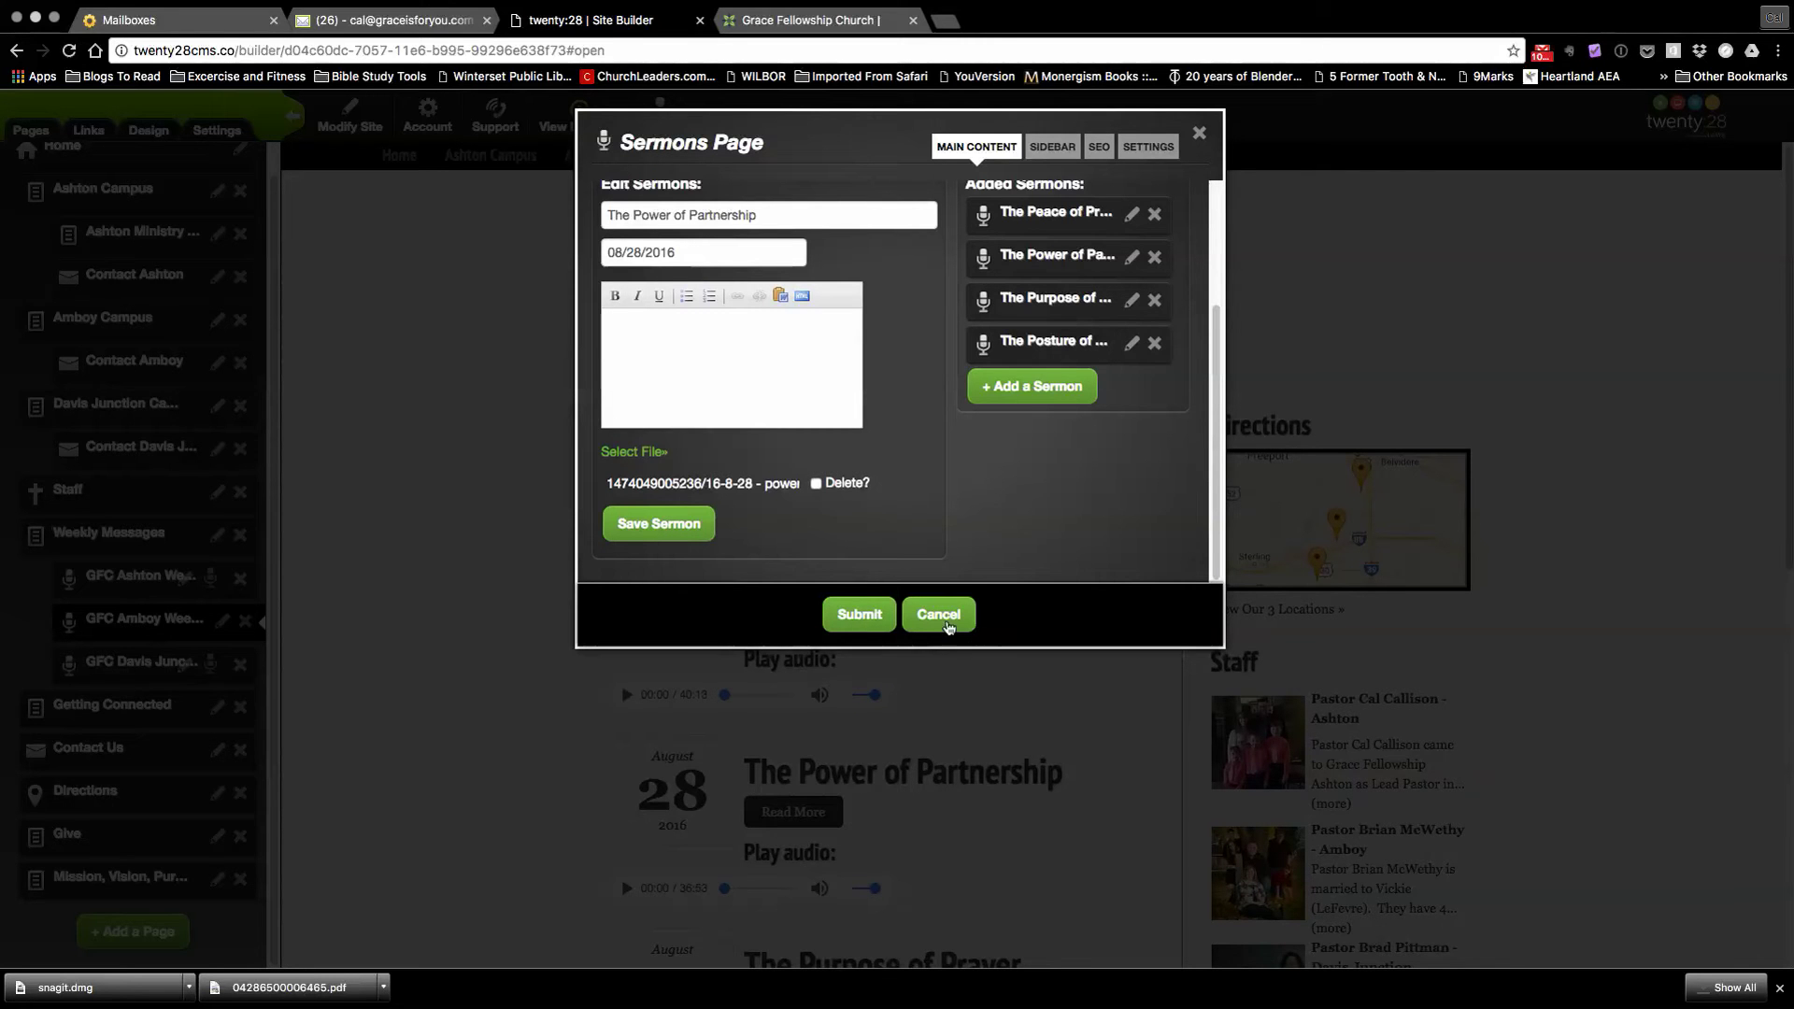
{"action": "left_click", "coordinate": [943, 616]}
Open the live site and go through Weekly Messages to the GFC Amboy sermon list
{"action": "scroll", "coordinate": [939, 615], "scroll_direction": "down", "scroll_amount": 3}
{"action": "scroll", "coordinate": [934, 616], "scroll_direction": "up", "scroll_amount": 3}
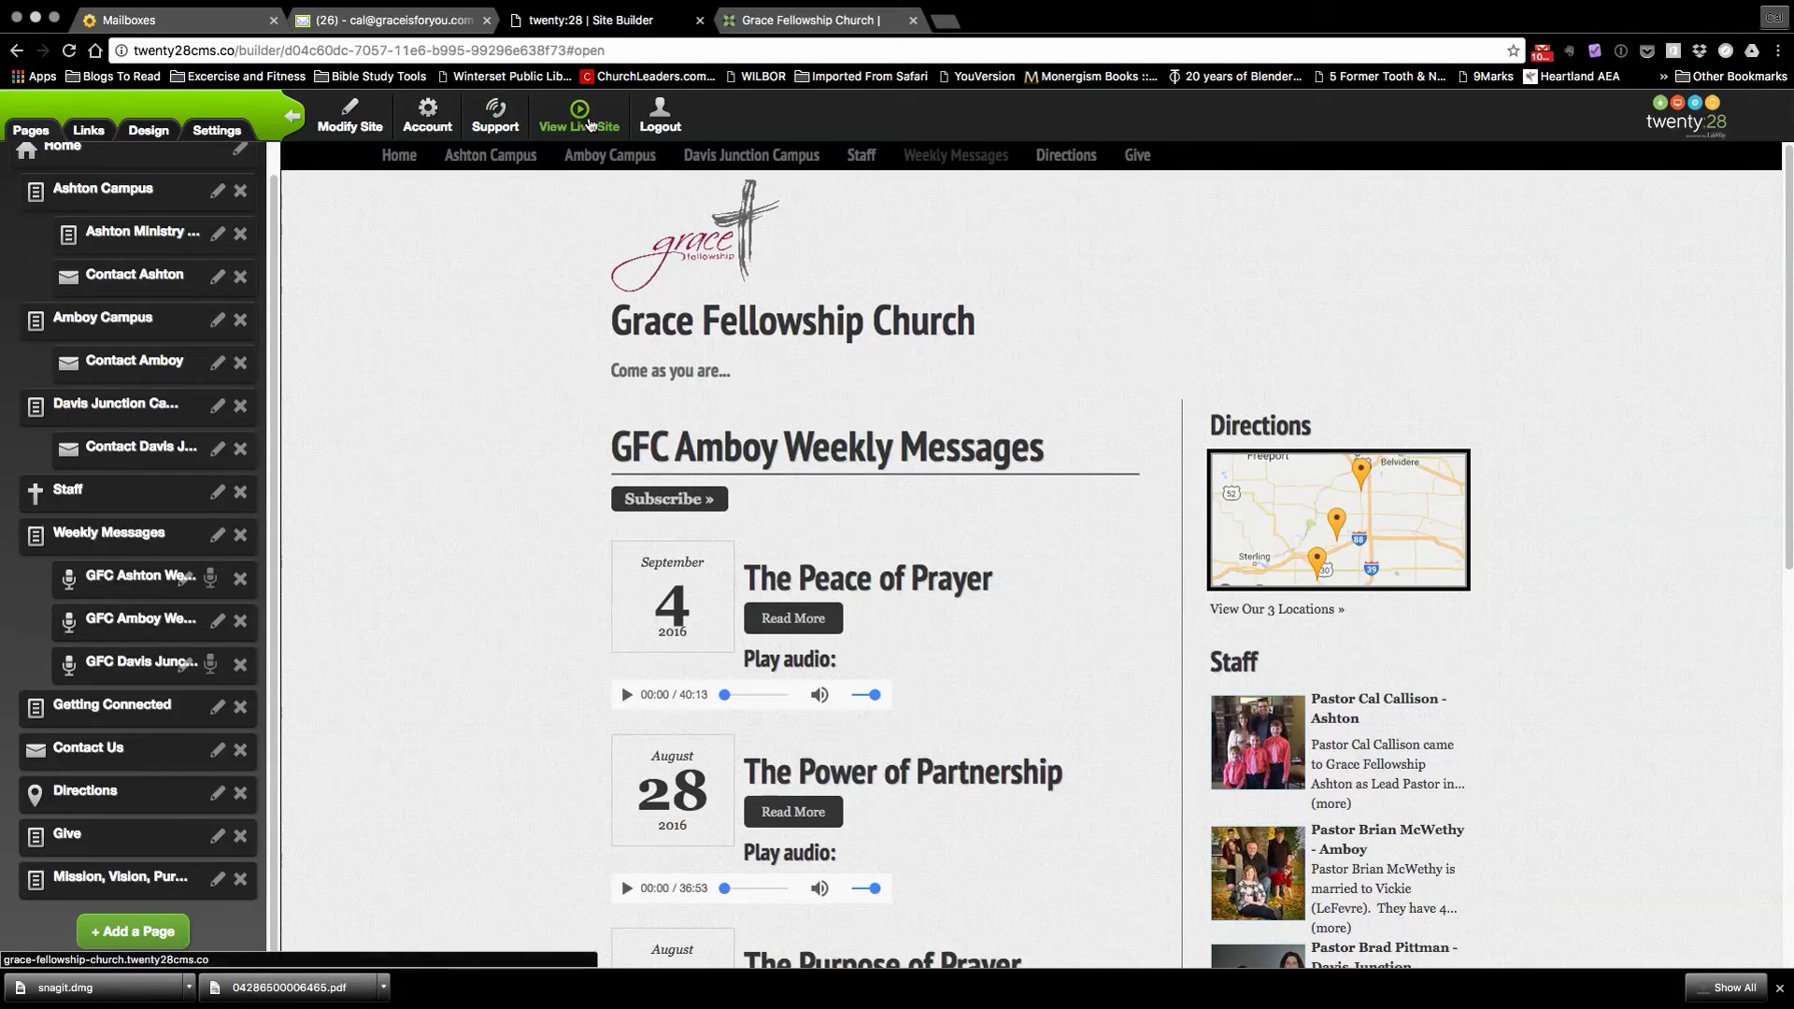
{"action": "left_click", "coordinate": [599, 116]}
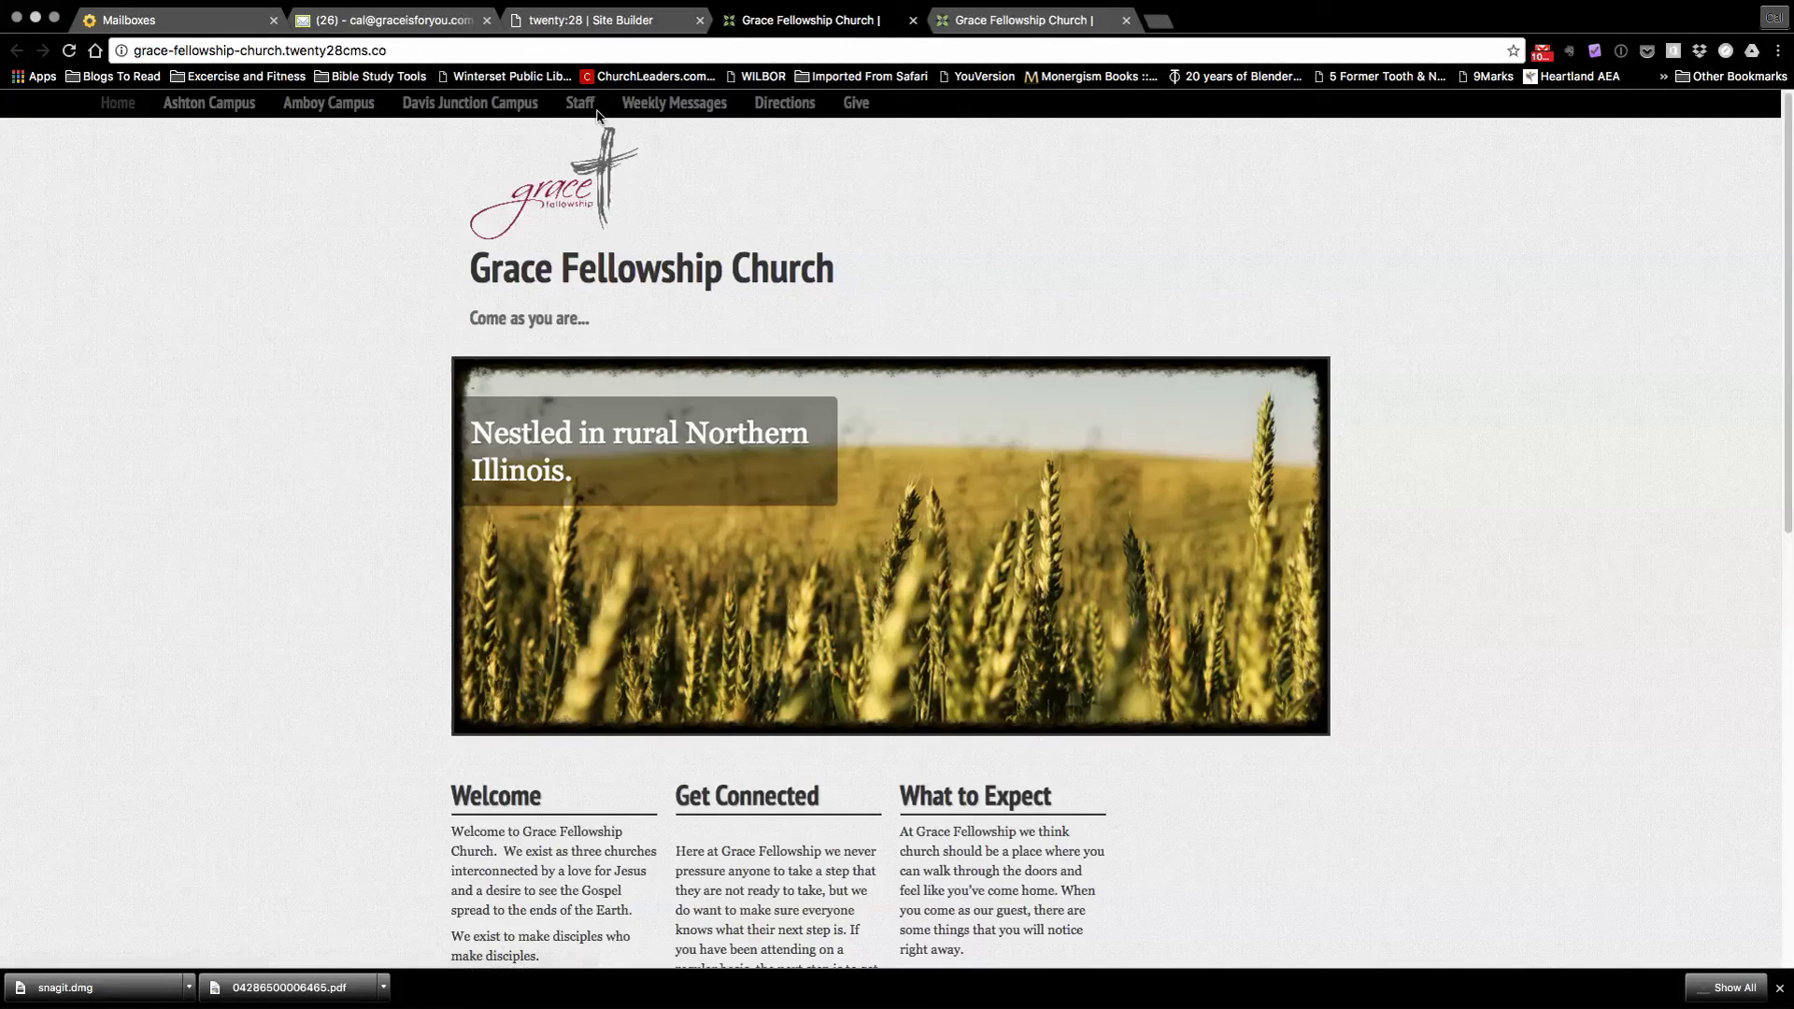
{"action": "mouse_move", "coordinate": [655, 112]}
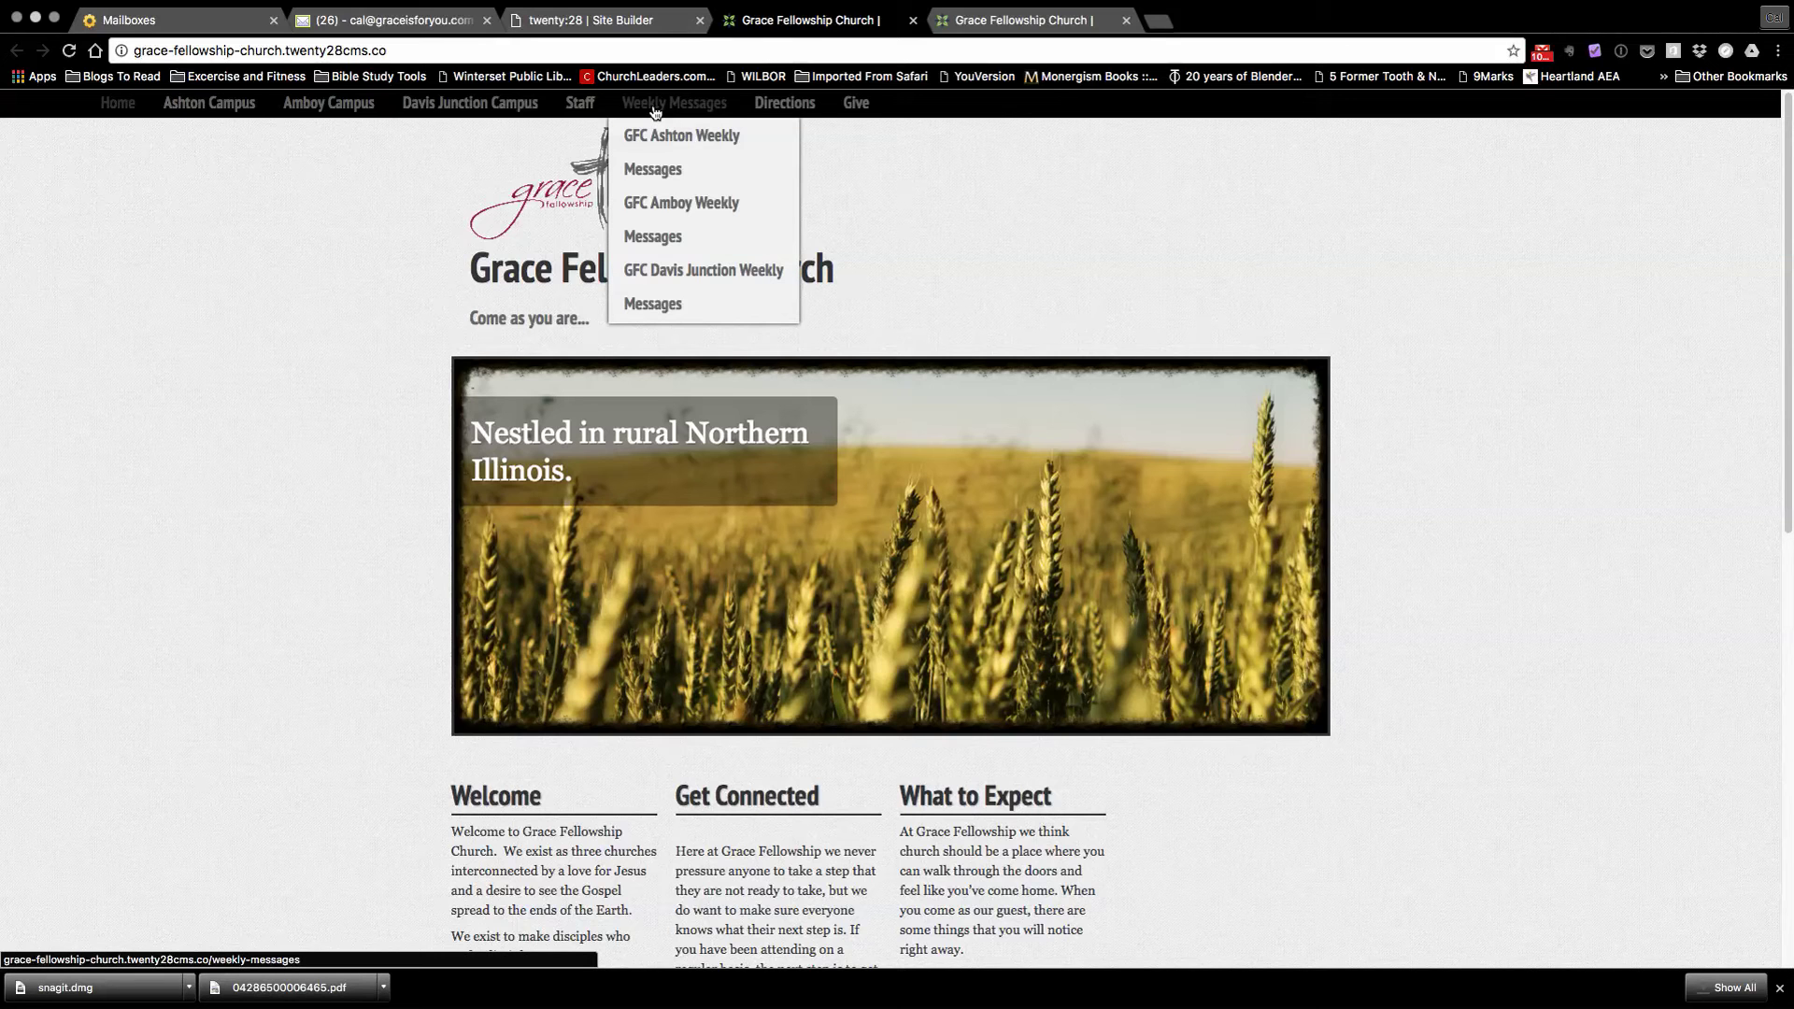
{"action": "left_click", "coordinate": [655, 112]}
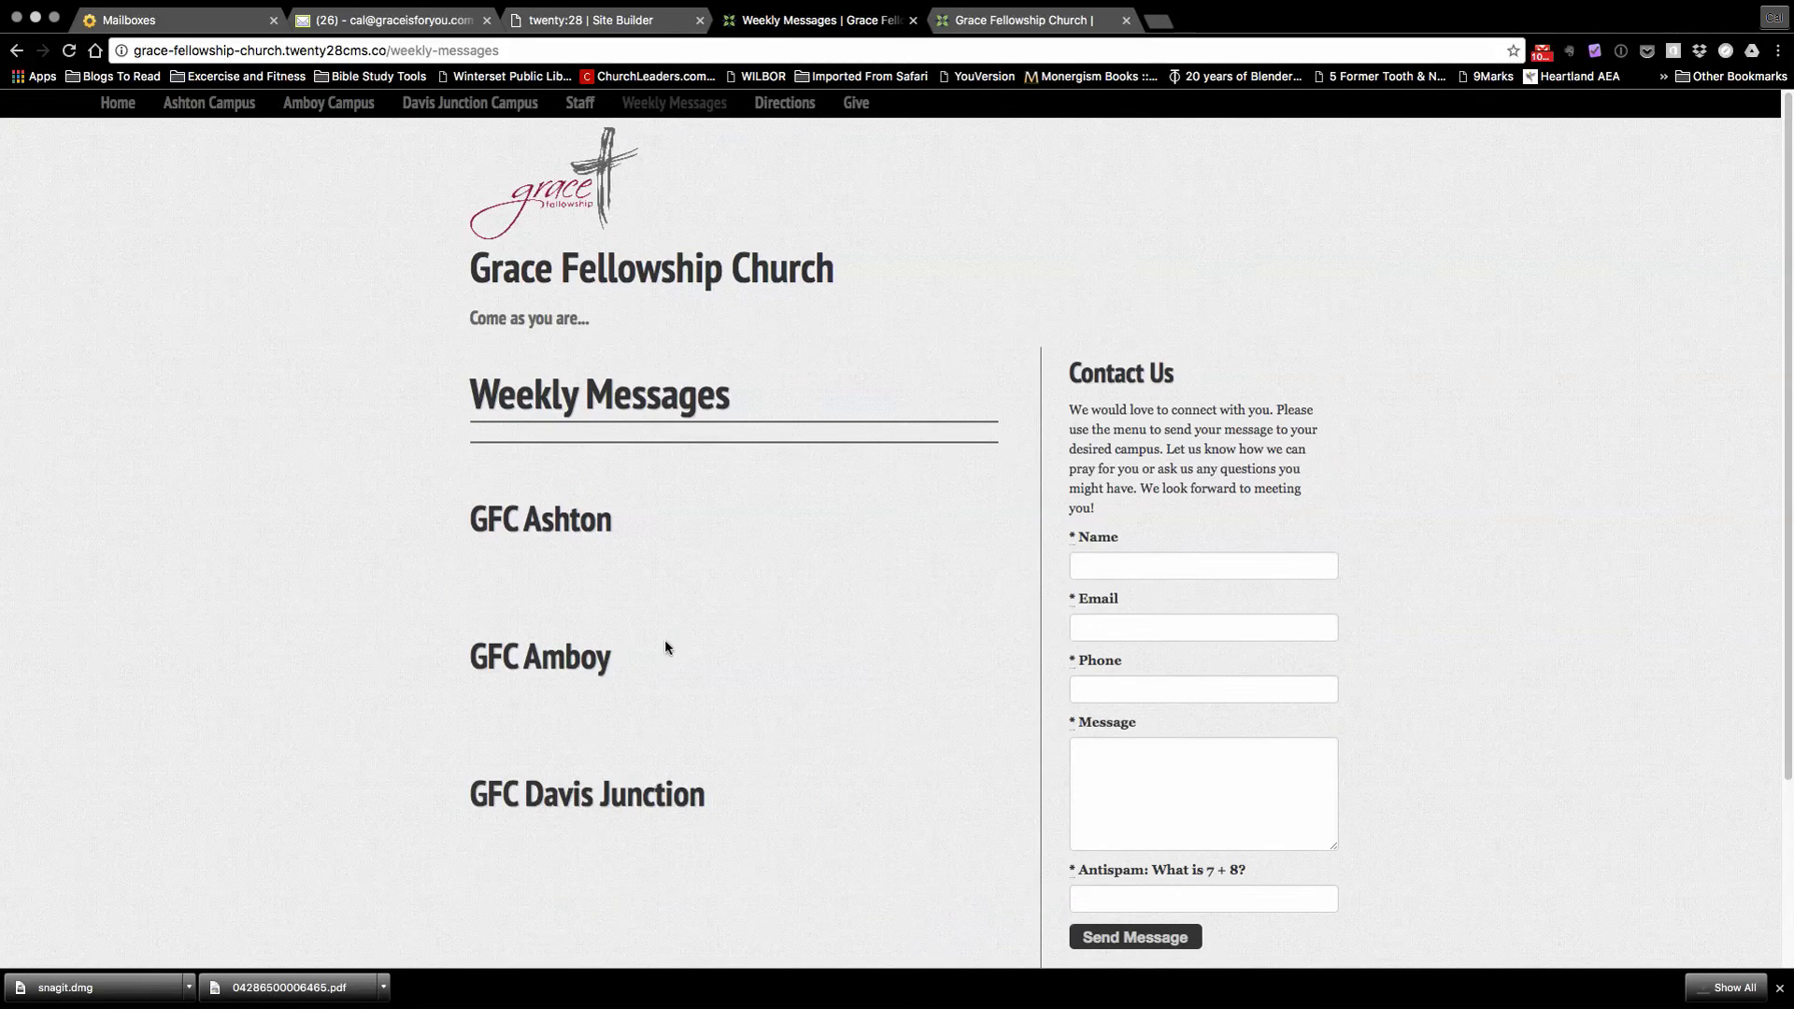
{"action": "mouse_move", "coordinate": [665, 111]}
{"action": "left_click", "coordinate": [577, 661]}
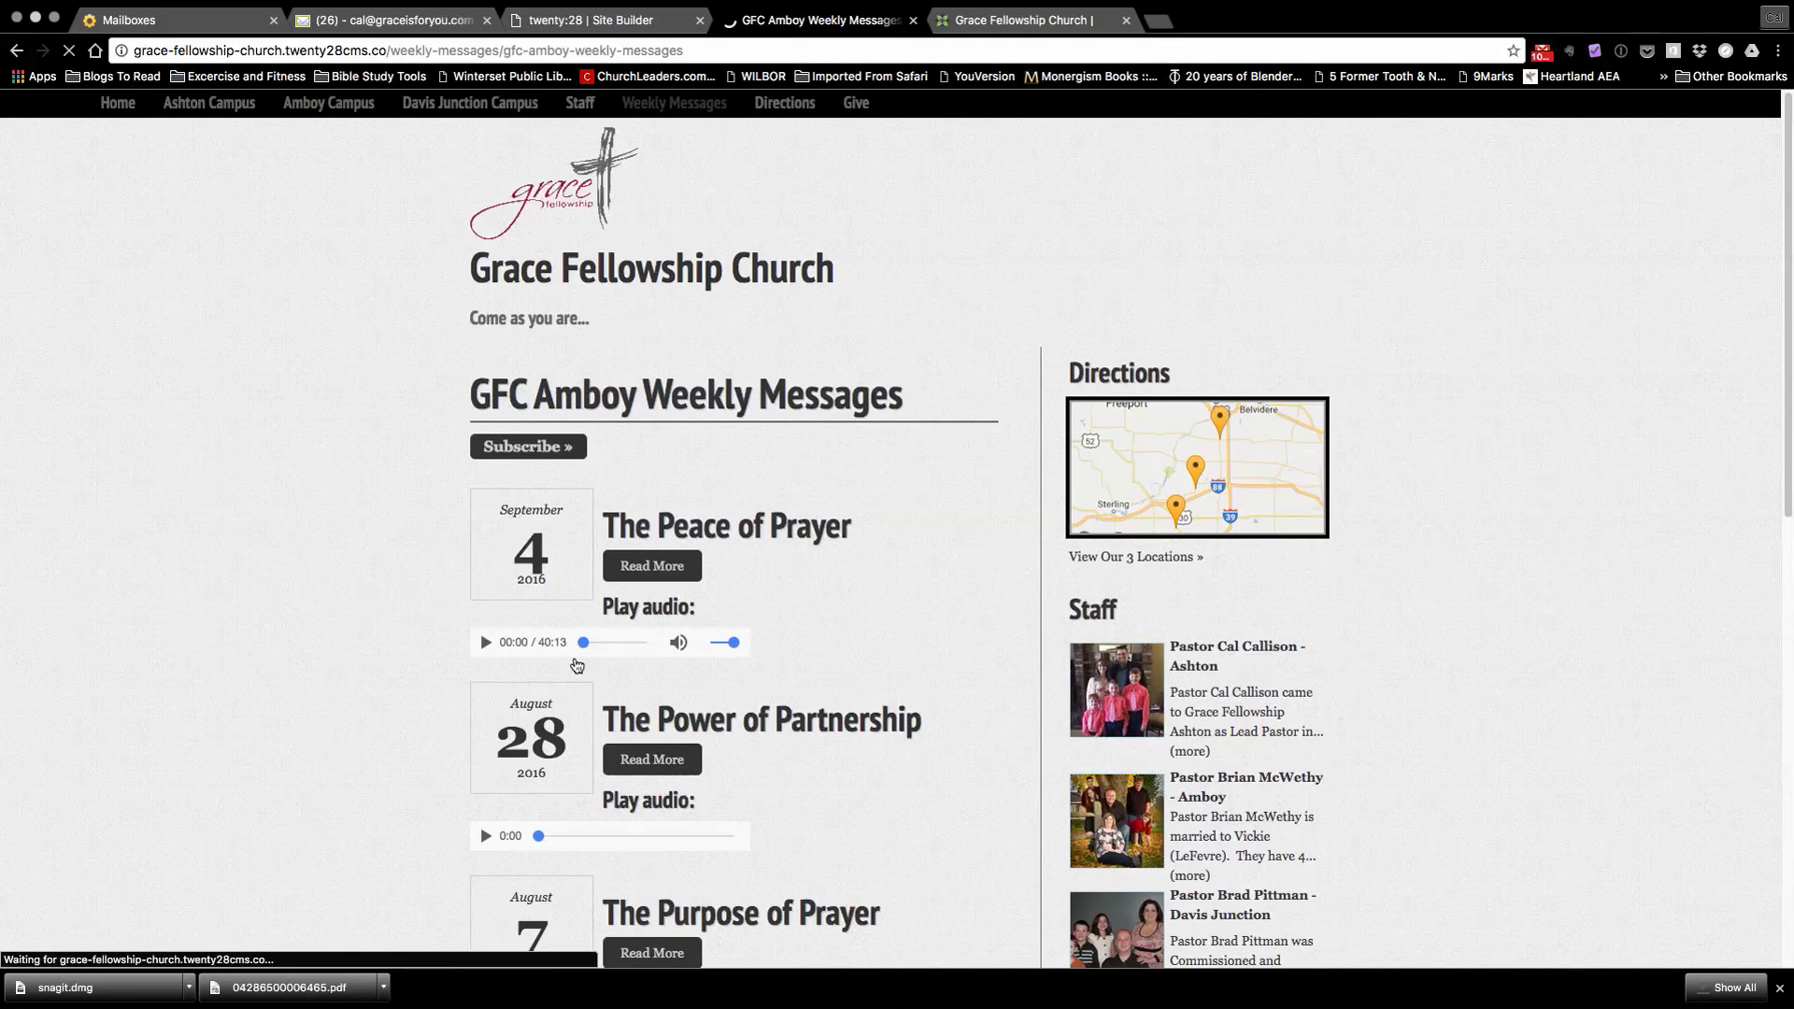
{"action": "scroll", "coordinate": [988, 712], "scroll_direction": "down", "scroll_amount": 3}
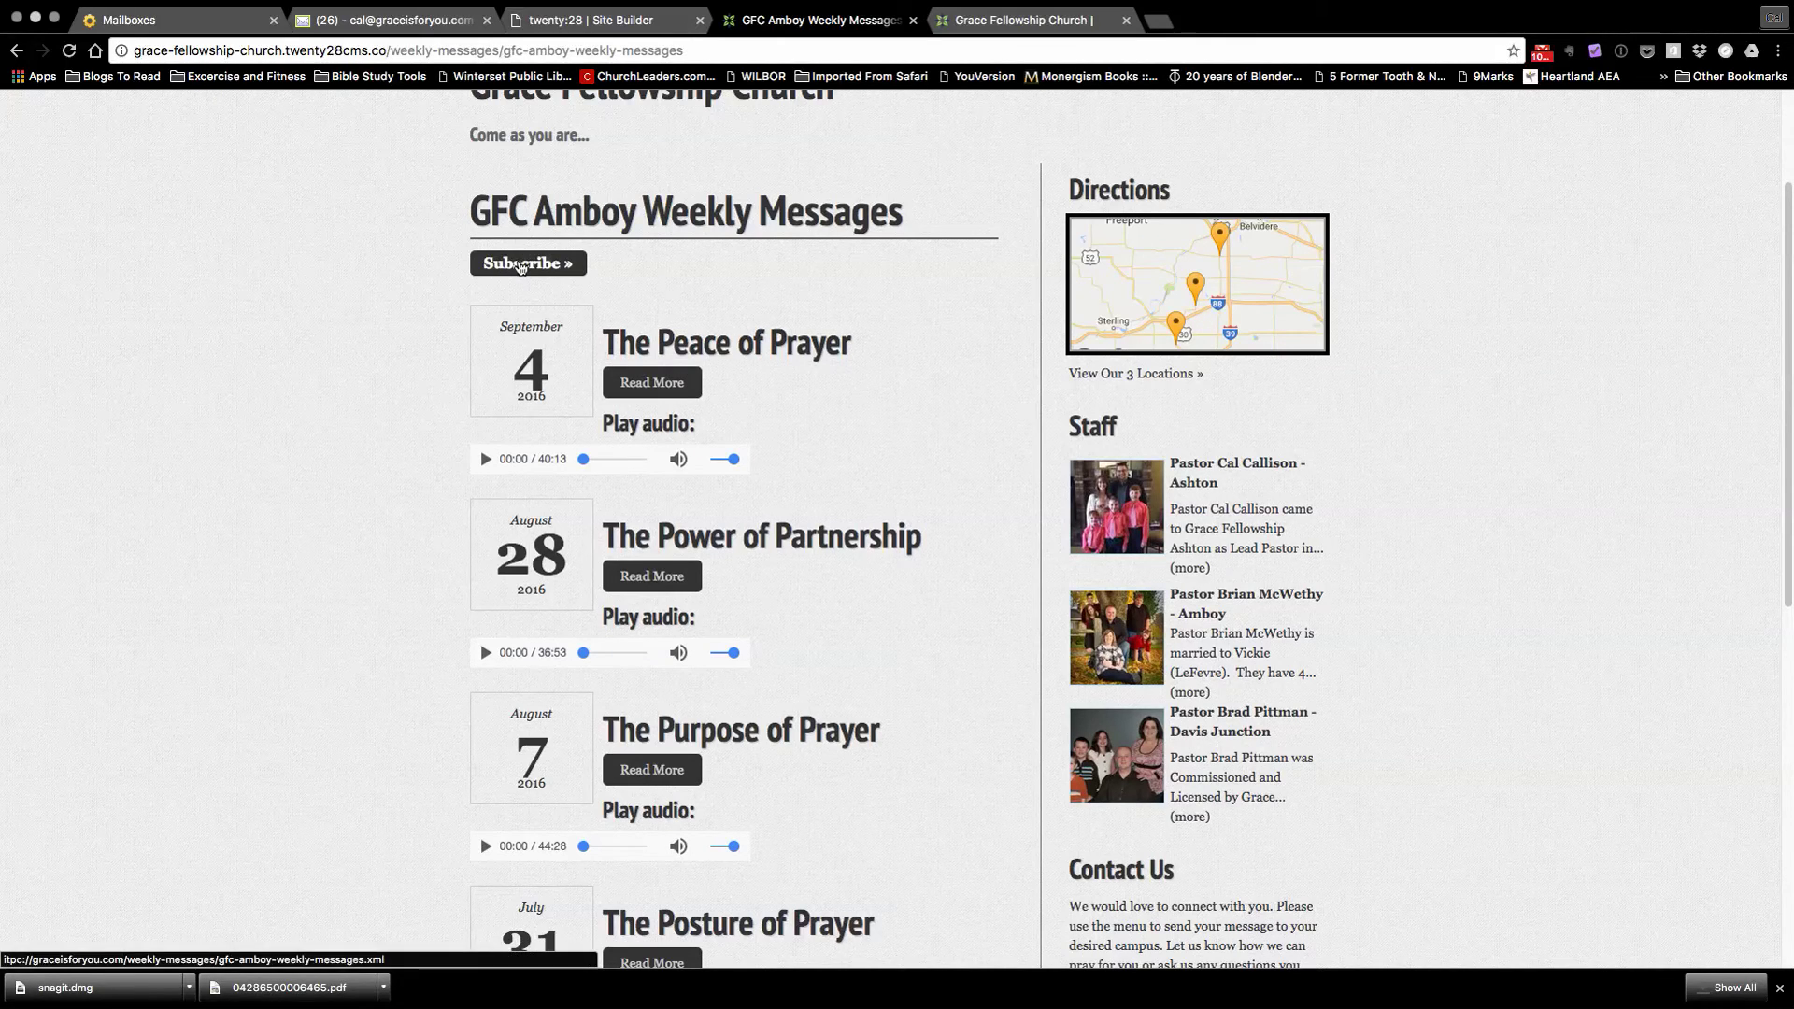
Subscribe to the GFC Amboy Weekly Messages feed, switching to iTunes and centring its window on the desktop
{"action": "left_click", "coordinate": [520, 265]}
{"action": "left_click", "coordinate": [1047, 467]}
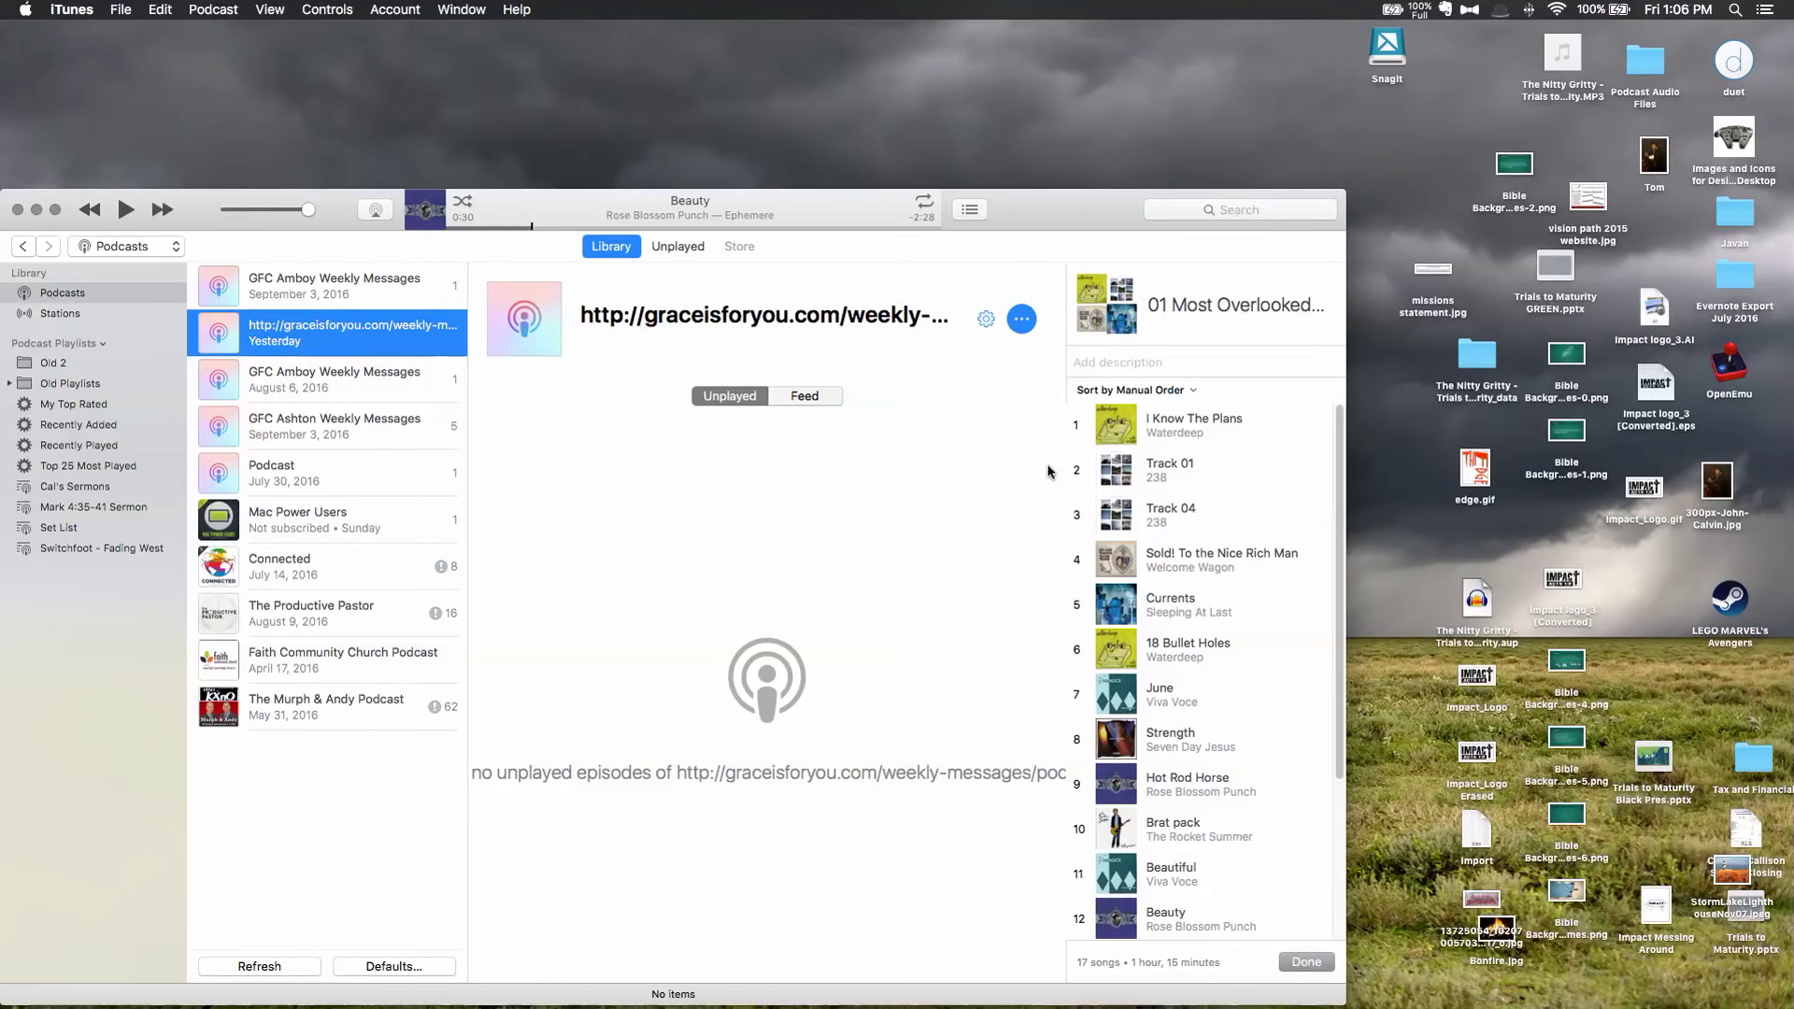
{"action": "left_click_drag", "start_coordinate": [1018, 210], "coordinate": [1154, 106]}
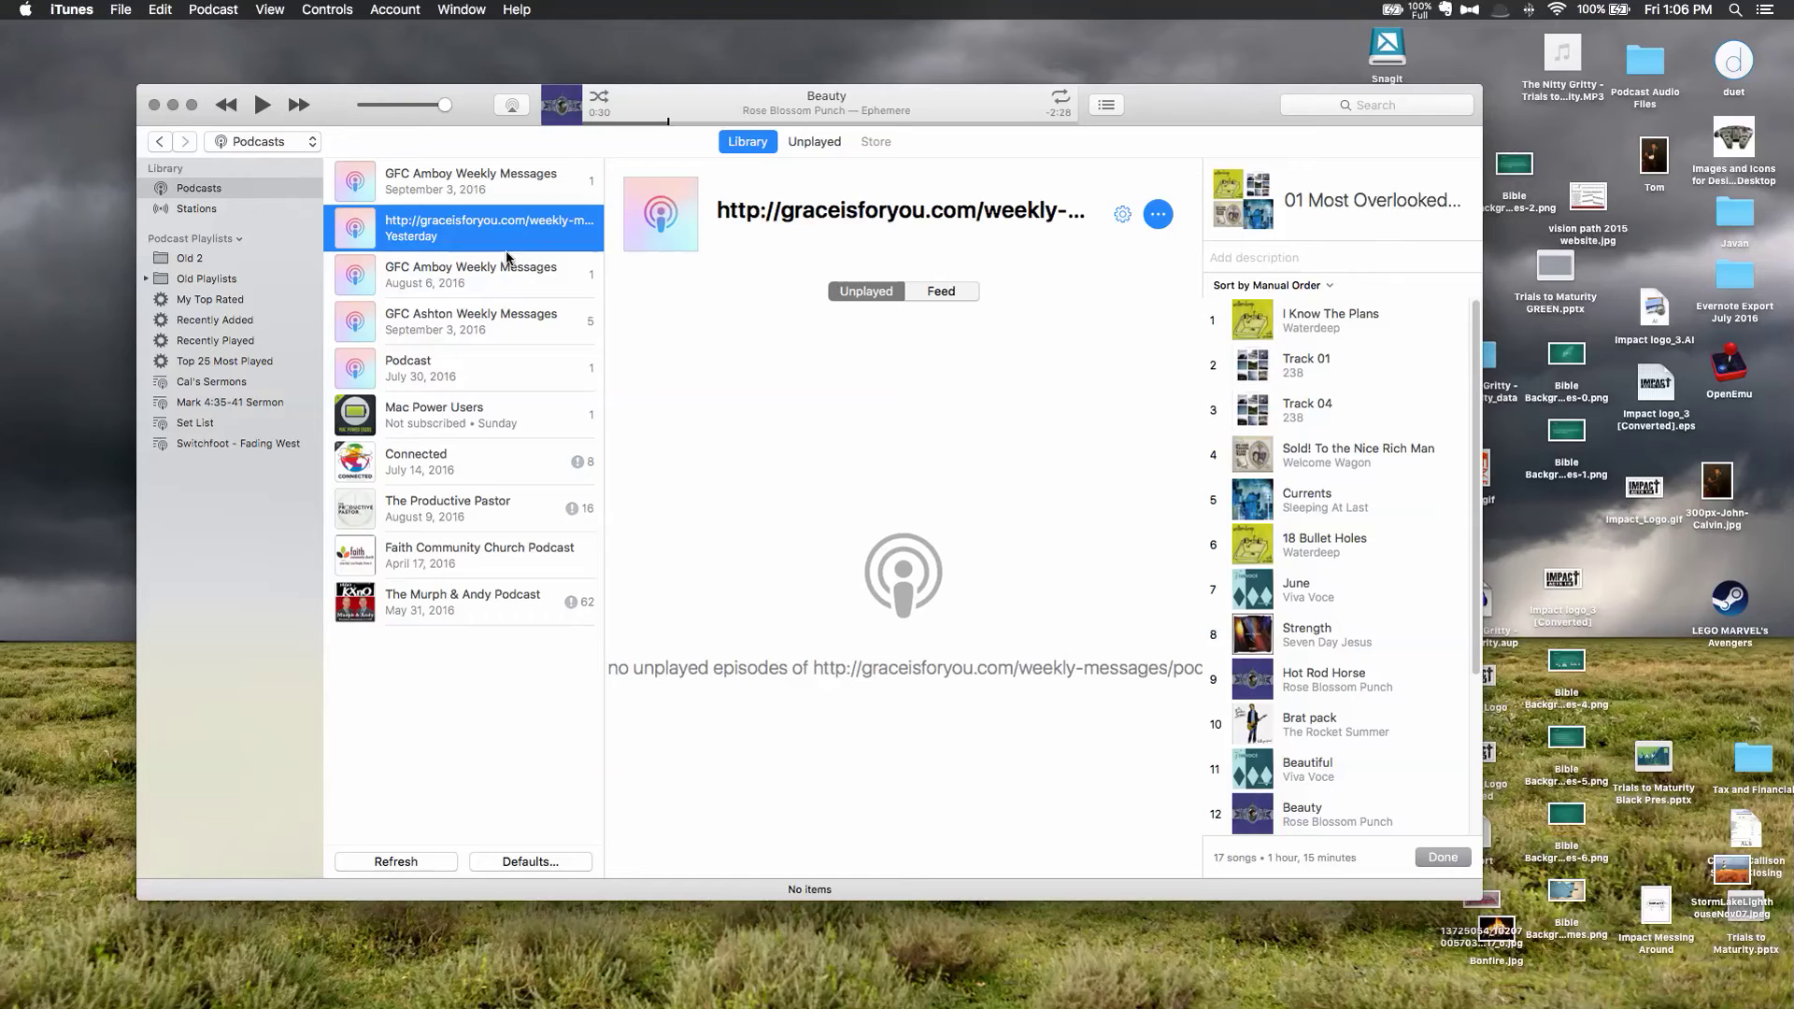
Browse the subscribed podcasts in iTunes, comparing the unplayed episodes of the GFC Amboy and GFC Ashton Weekly Messages
{"action": "left_click", "coordinate": [468, 193]}
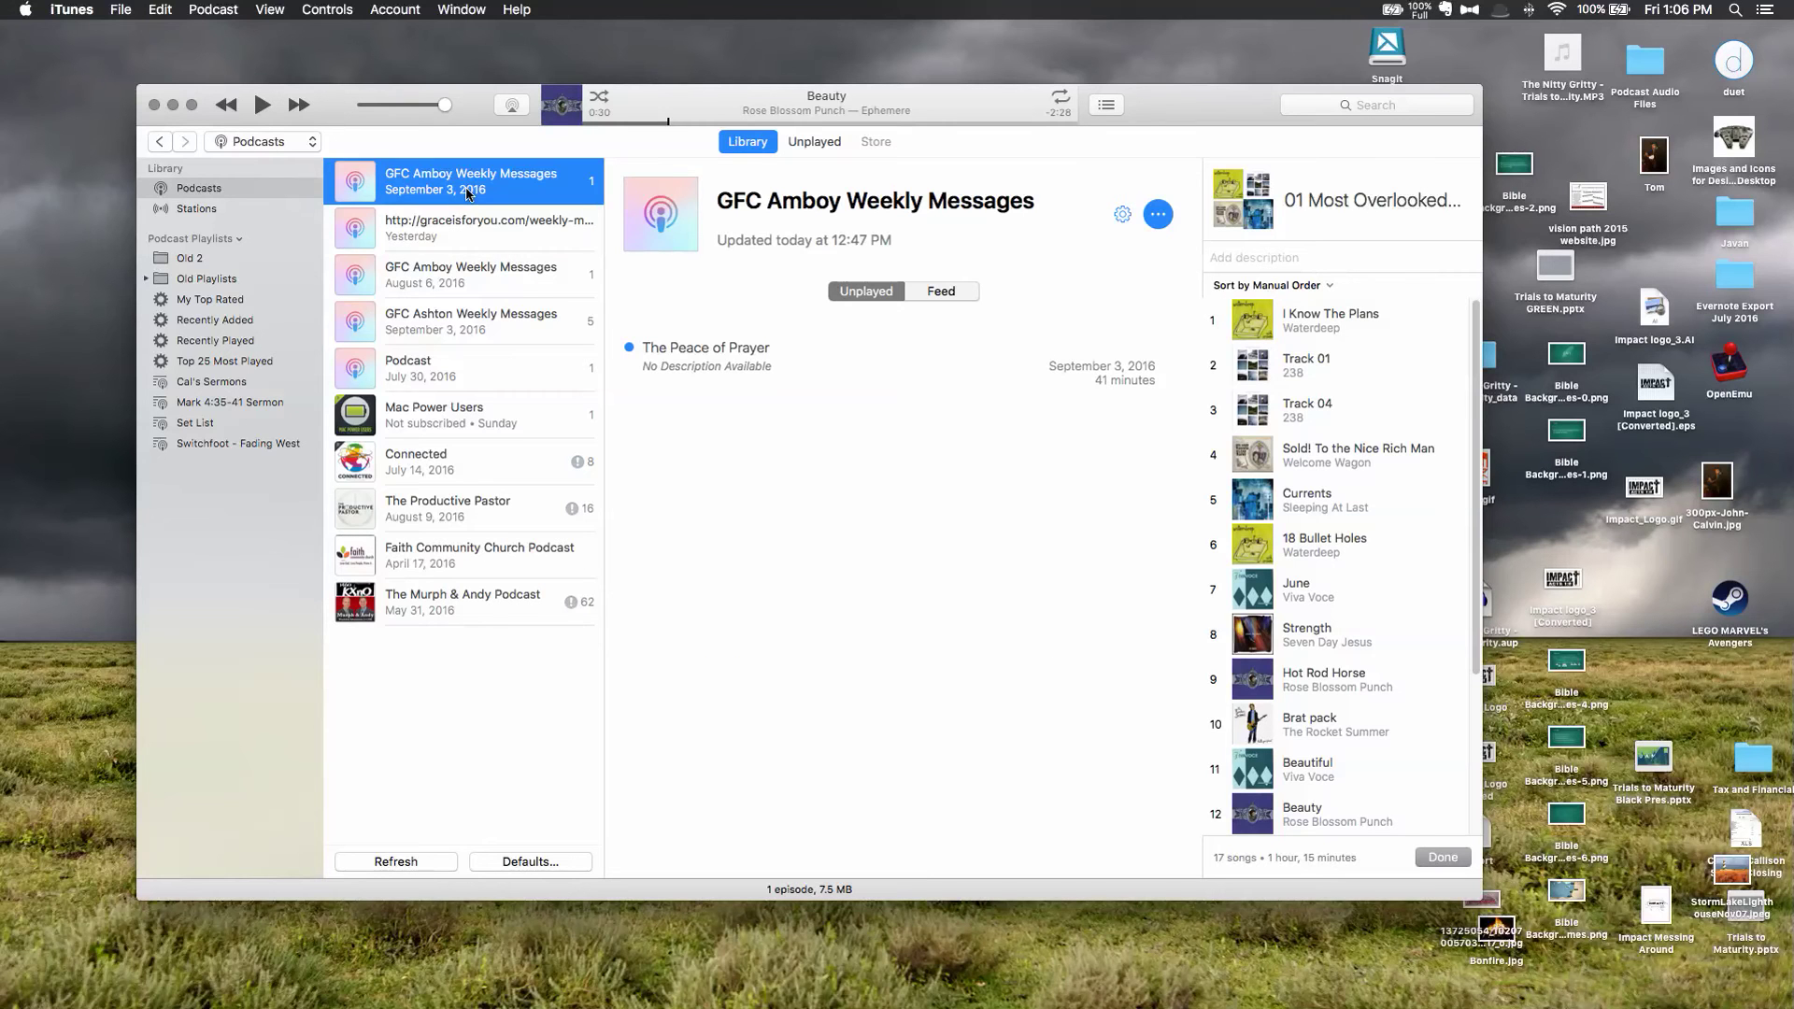
{"action": "left_click", "coordinate": [465, 277]}
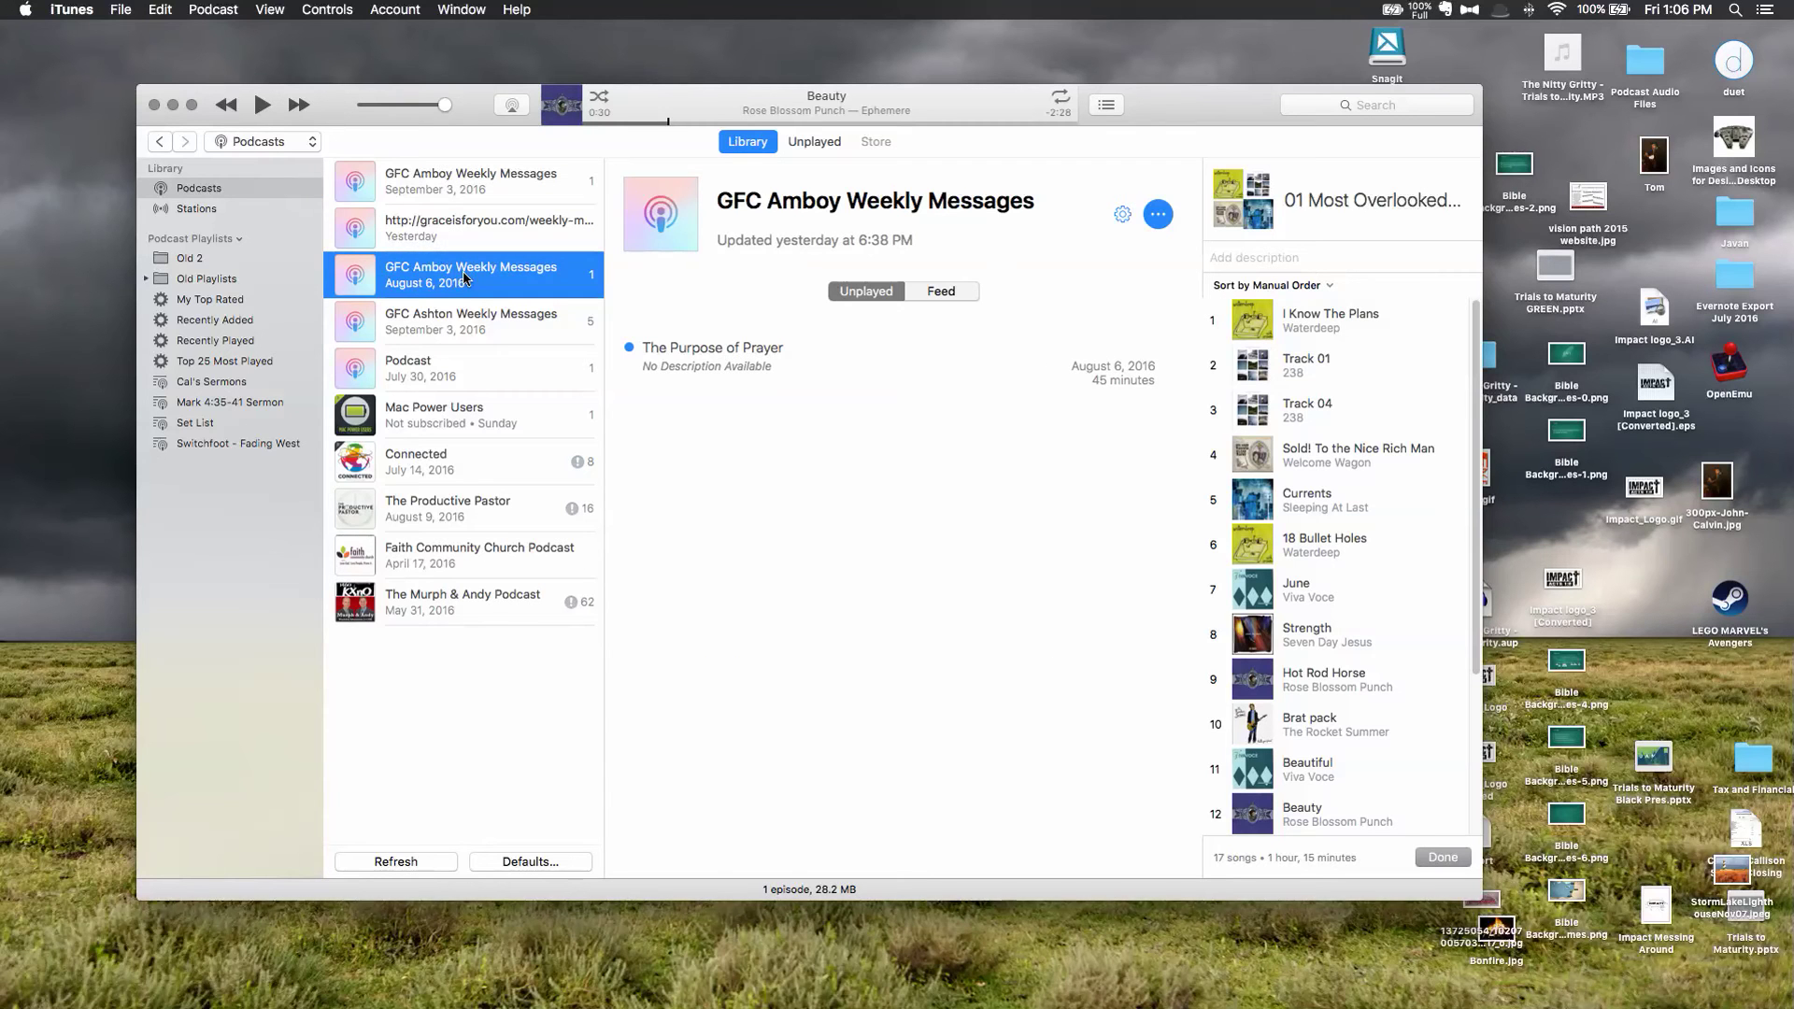
{"action": "left_click", "coordinate": [470, 233]}
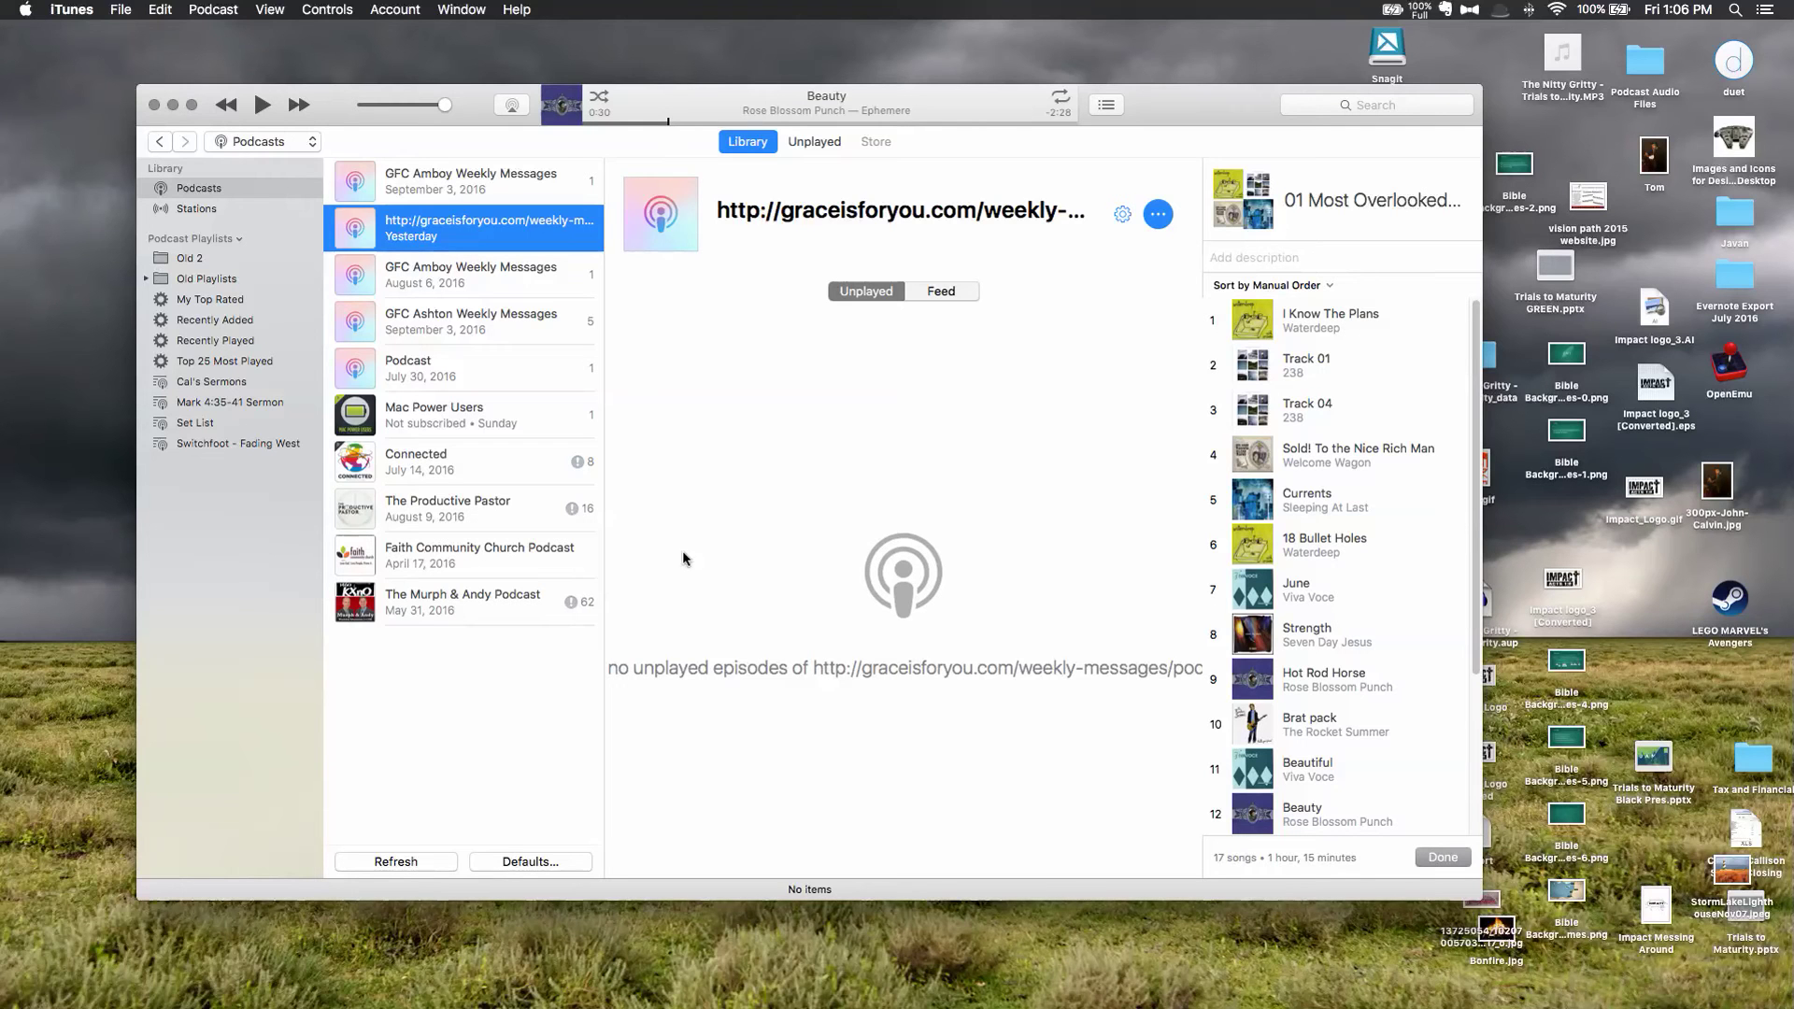
{"action": "left_click", "coordinate": [484, 383]}
{"action": "left_click", "coordinate": [504, 332]}
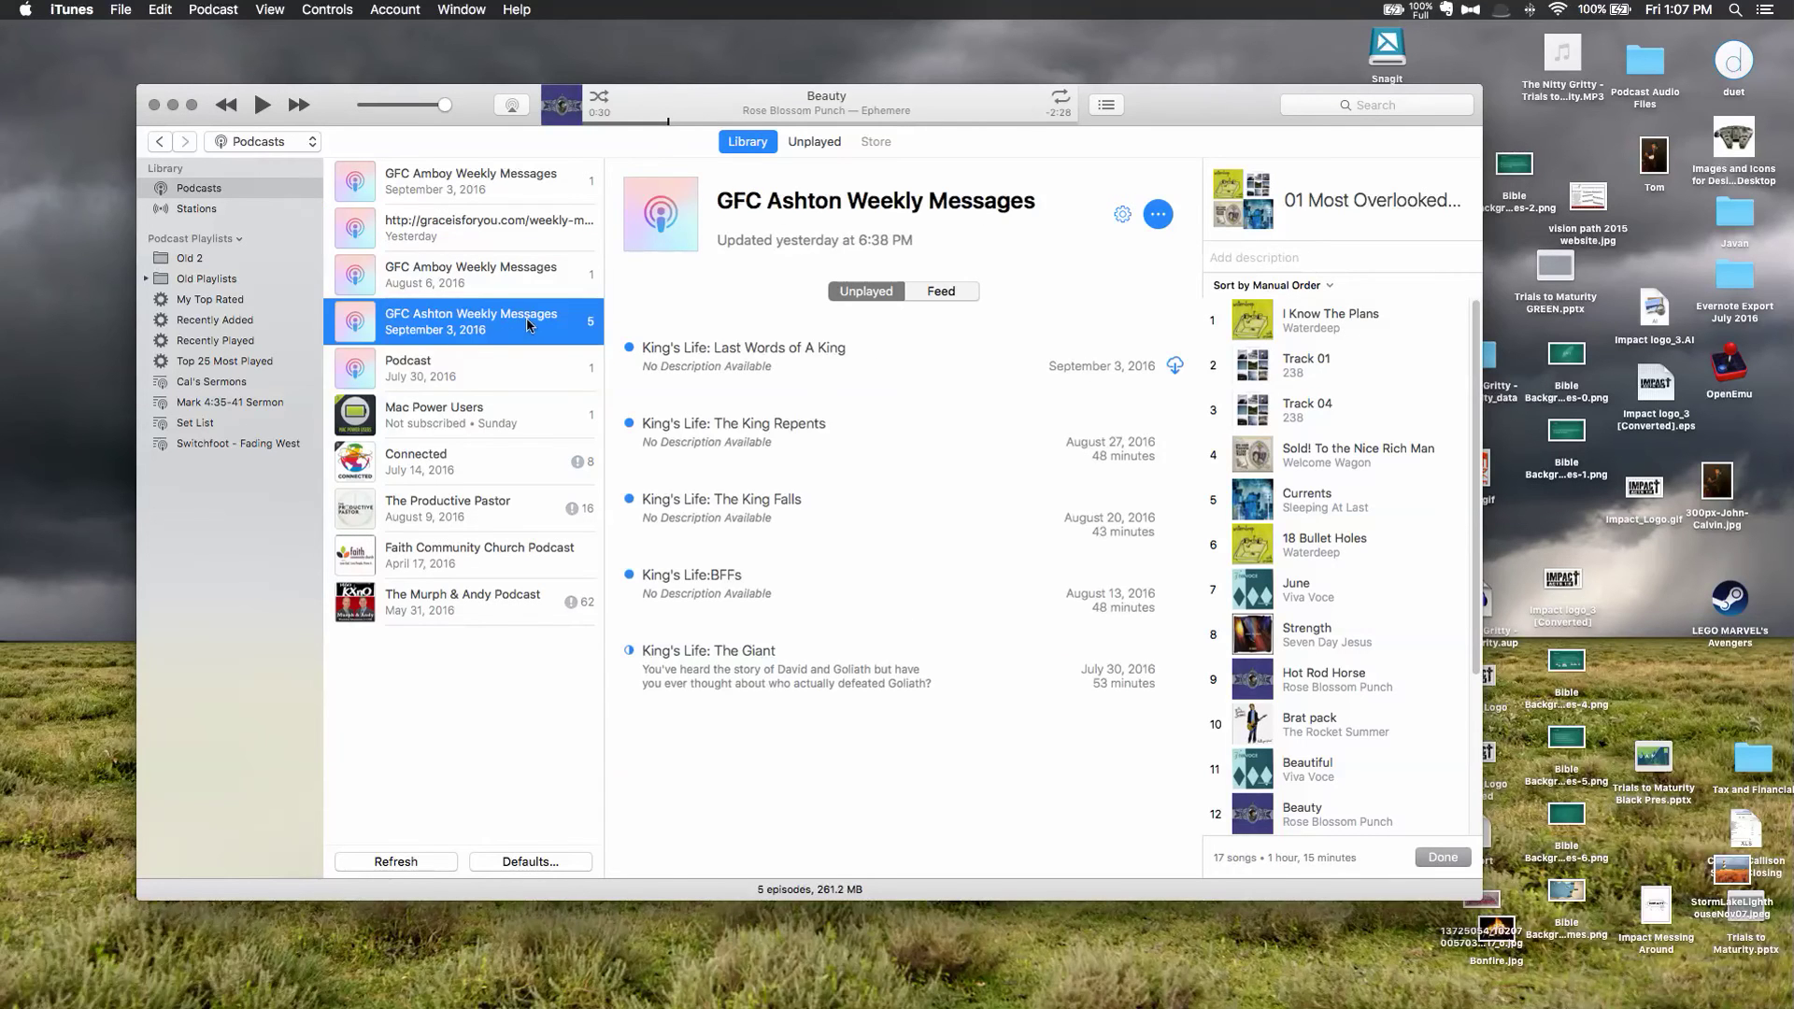
{"action": "left_click", "coordinate": [478, 271]}
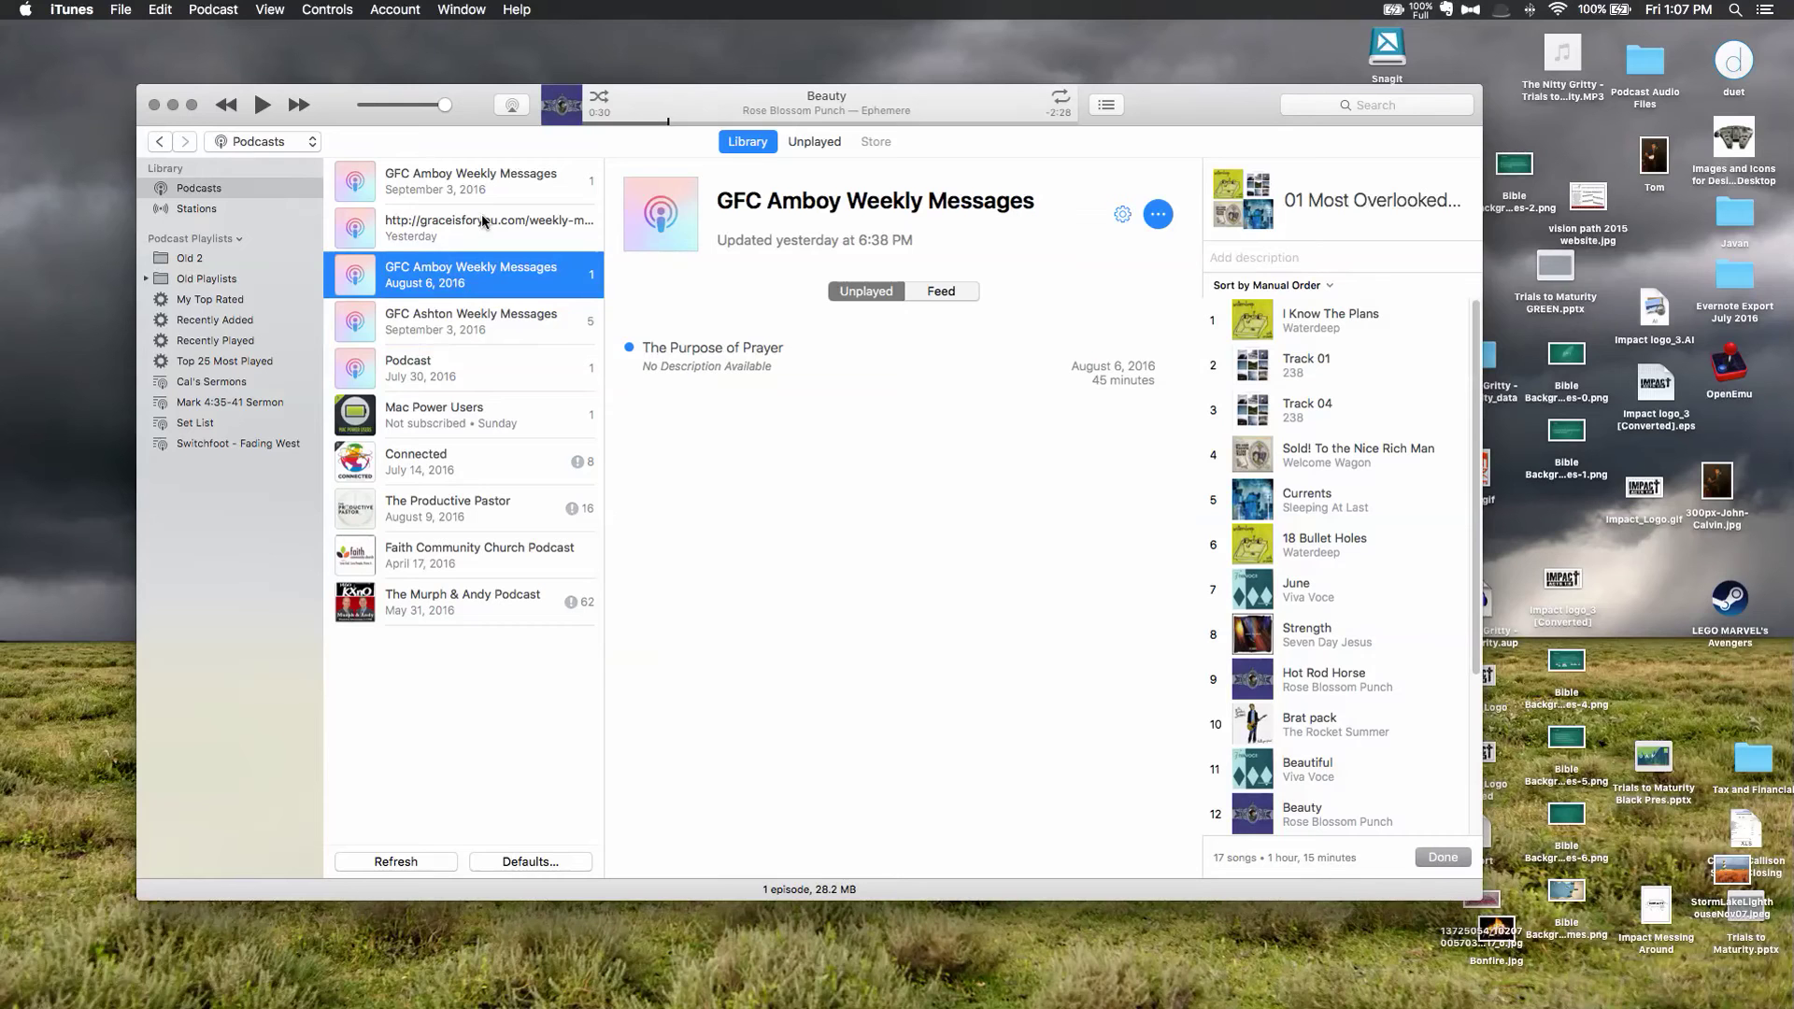
{"action": "left_click", "coordinate": [484, 222]}
{"action": "left_click", "coordinate": [483, 178]}
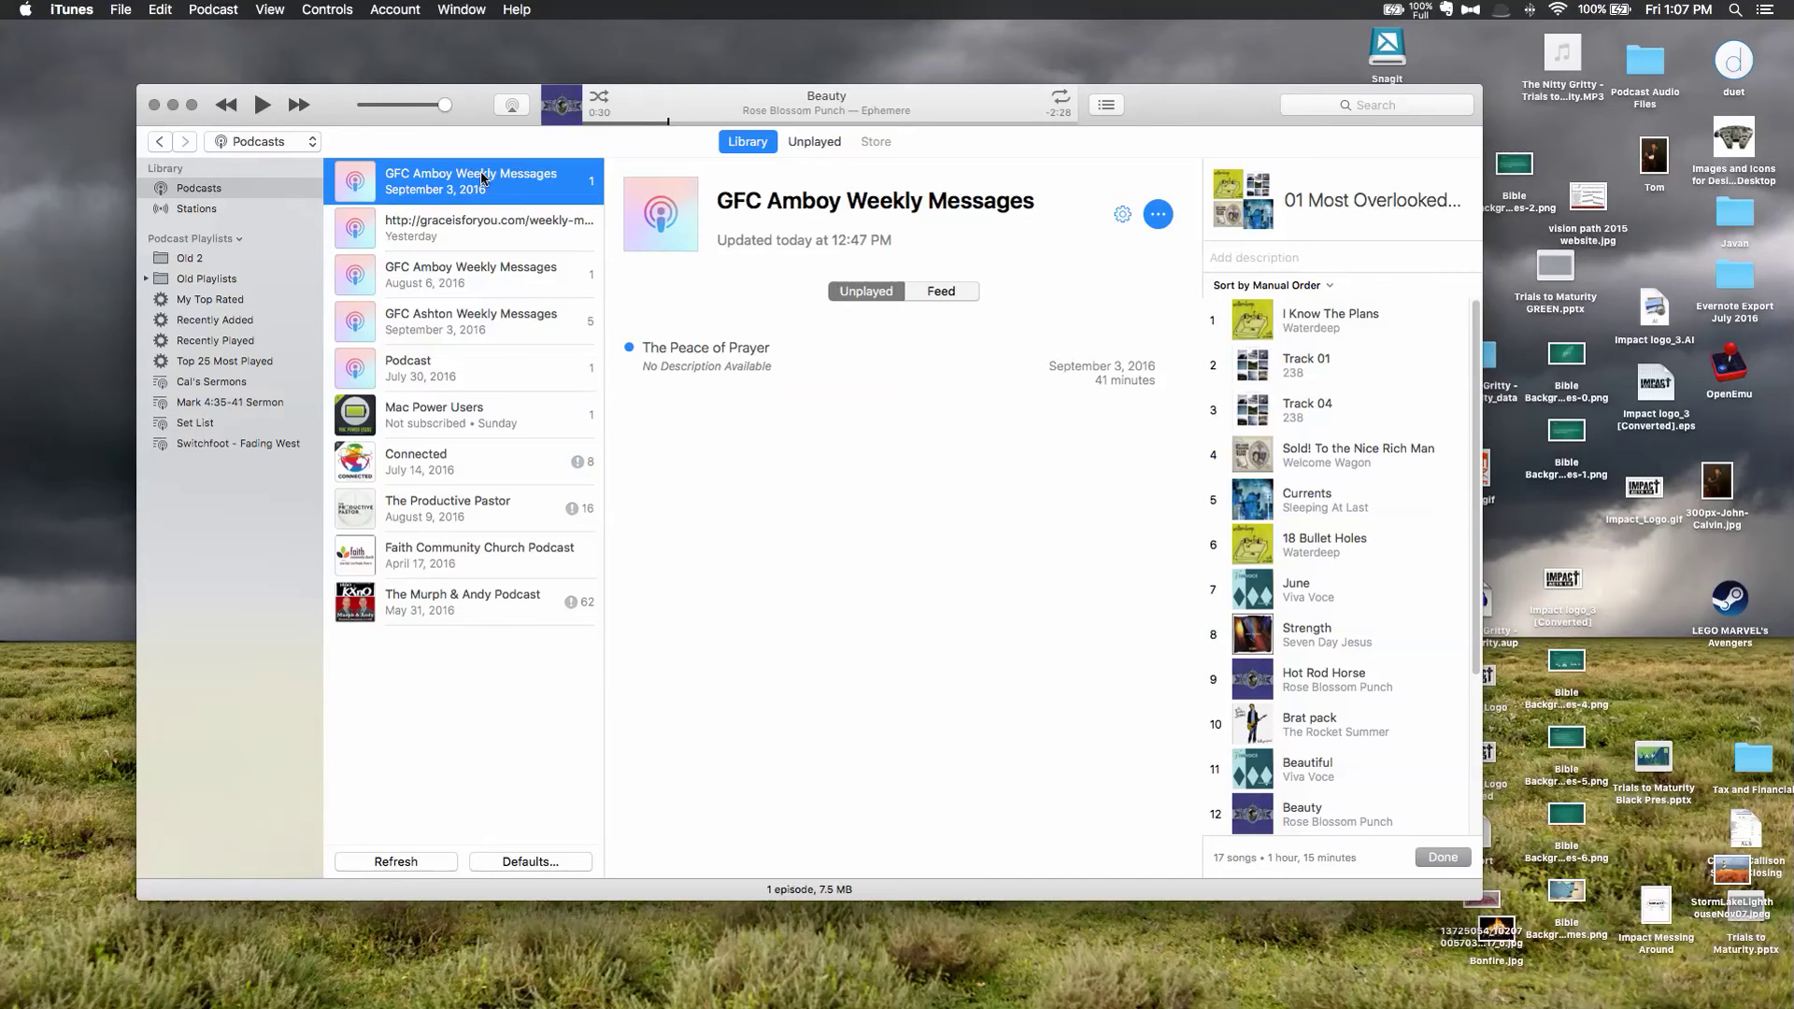
Show the full feed of GFC Amboy Weekly Messages and check the feeds of the neighbouring podcast entries
{"action": "left_click", "coordinate": [968, 290]}
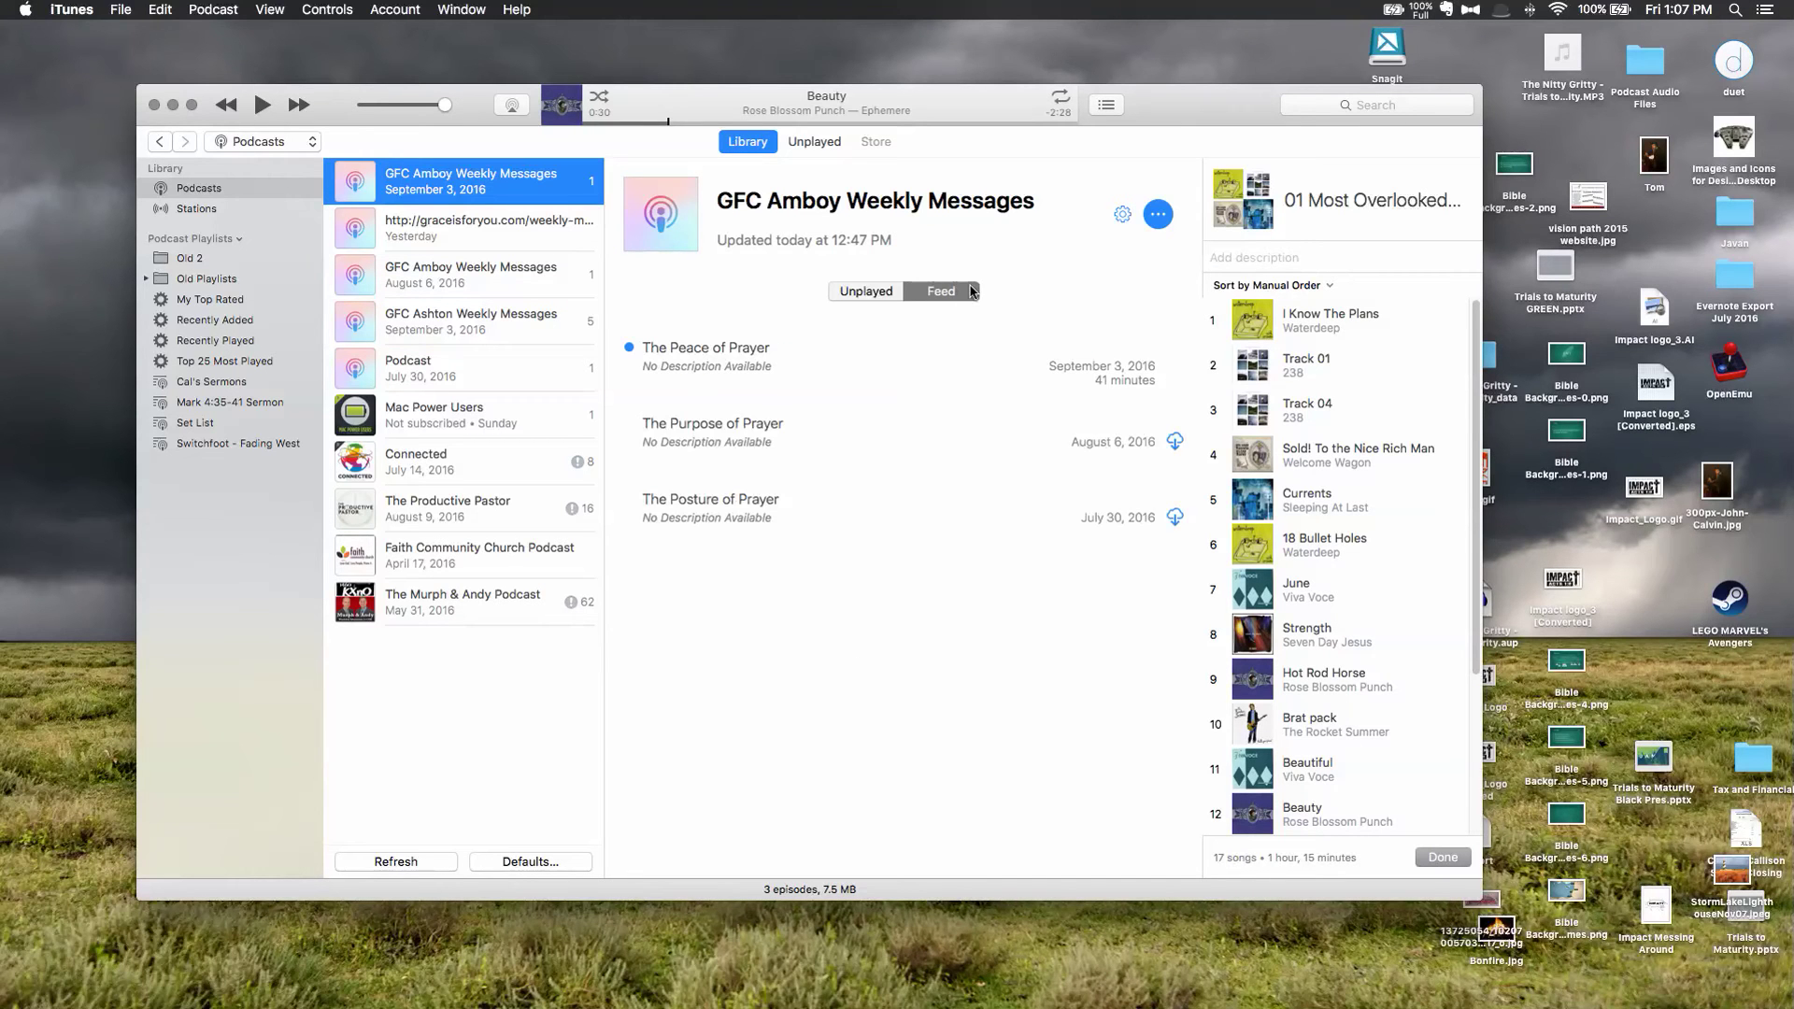
{"action": "mouse_move", "coordinate": [300, 181]}
{"action": "left_click", "coordinate": [512, 264]}
{"action": "left_click", "coordinate": [484, 193]}
{"action": "left_click", "coordinate": [453, 221]}
{"action": "mouse_move", "coordinate": [205, 169]}
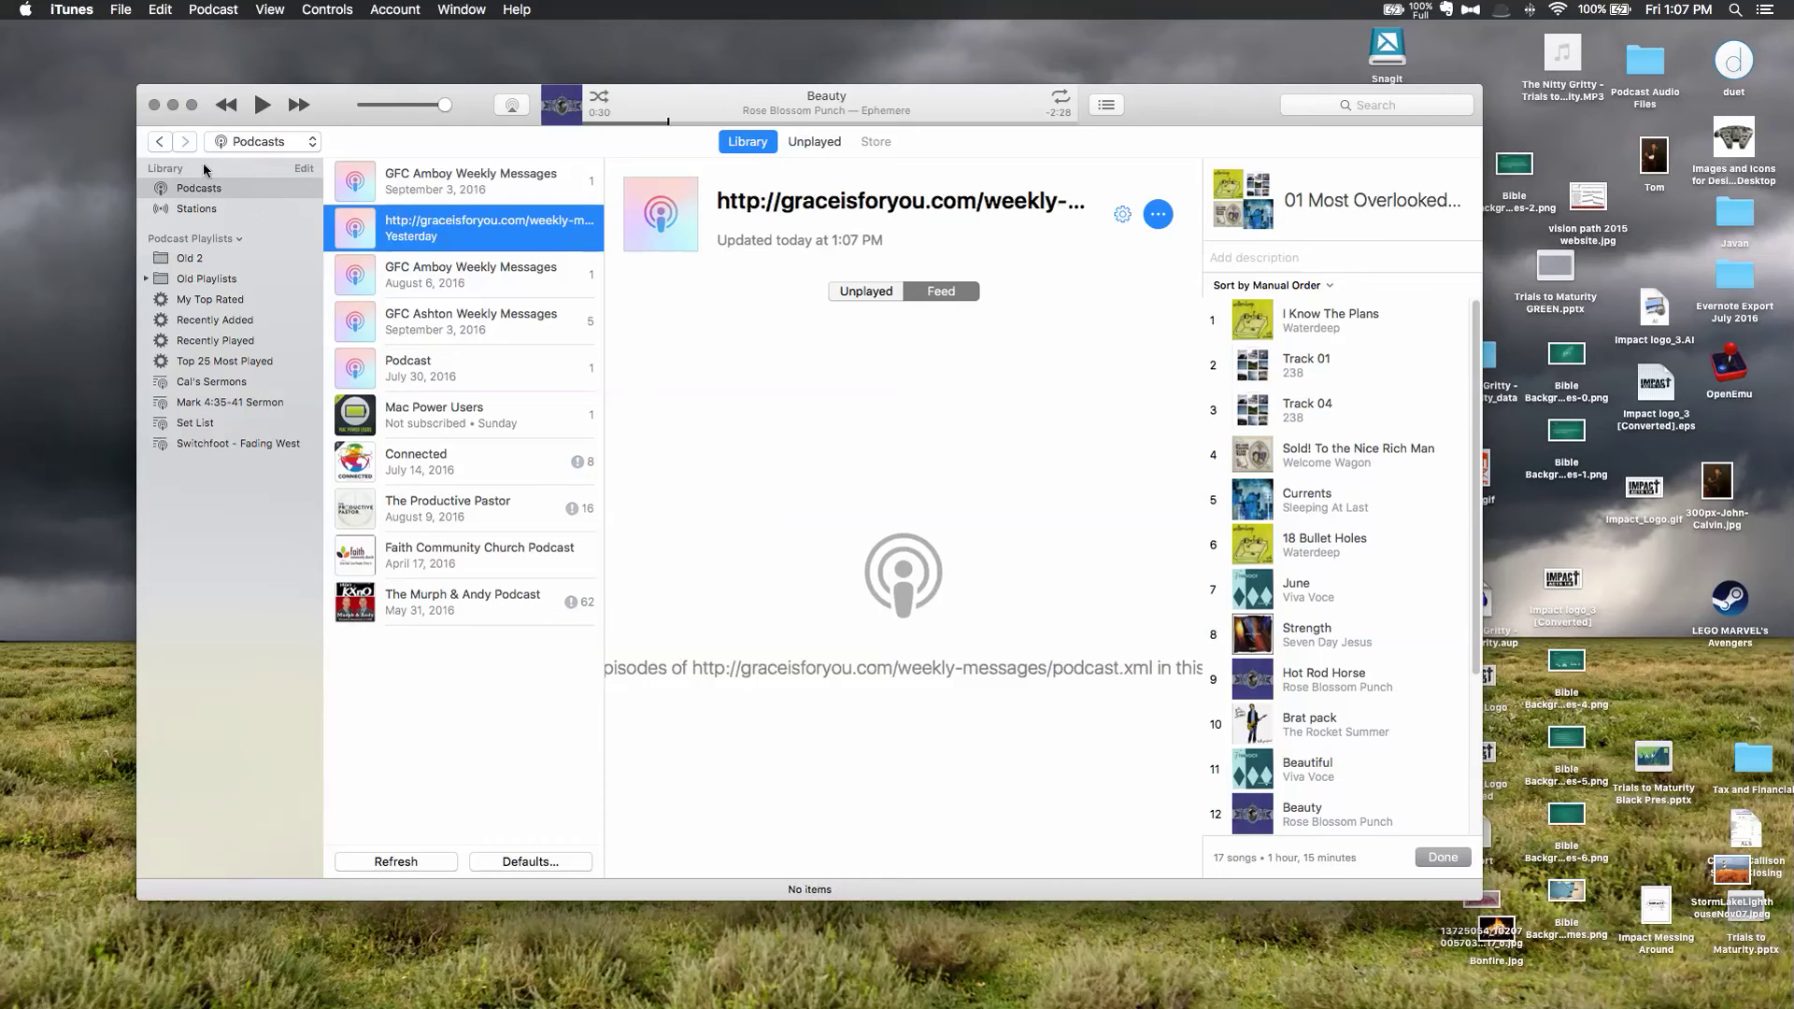
Minimize iTunes and return to Chrome, closing the blank podcast feed tab
{"action": "left_click", "coordinate": [174, 105]}
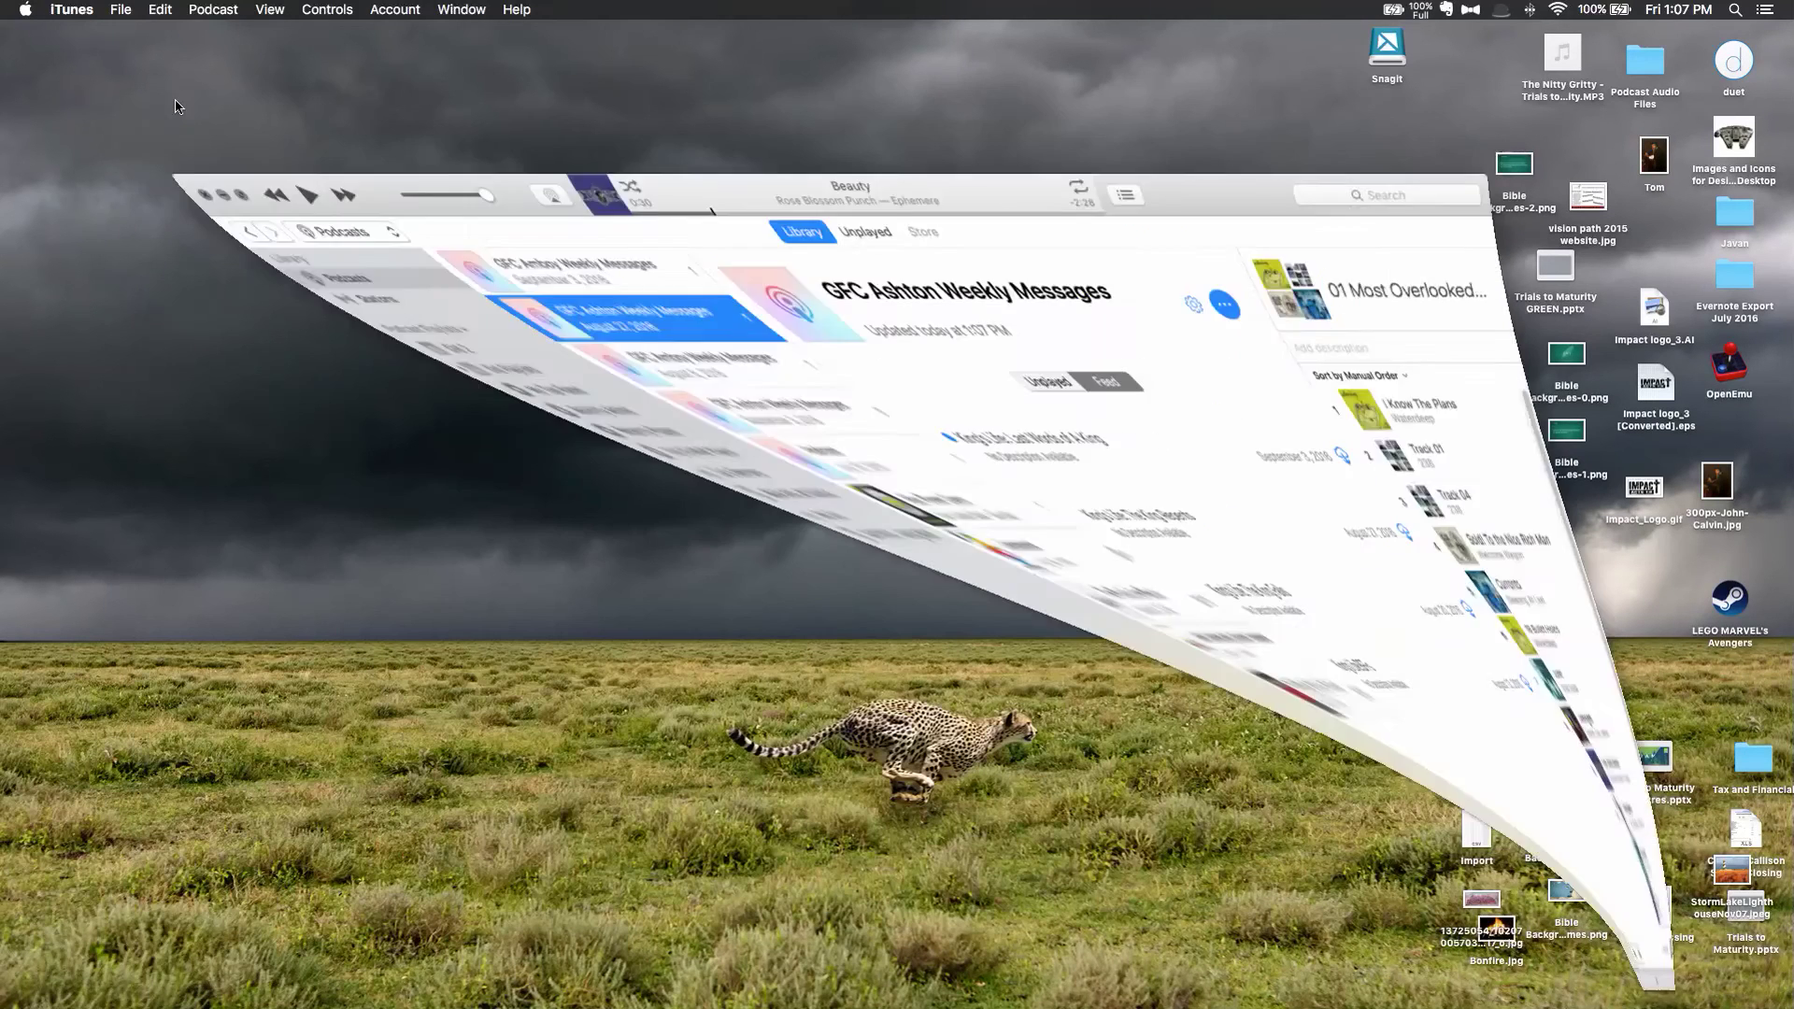
{"action": "mouse_move", "coordinate": [1586, 1006]}
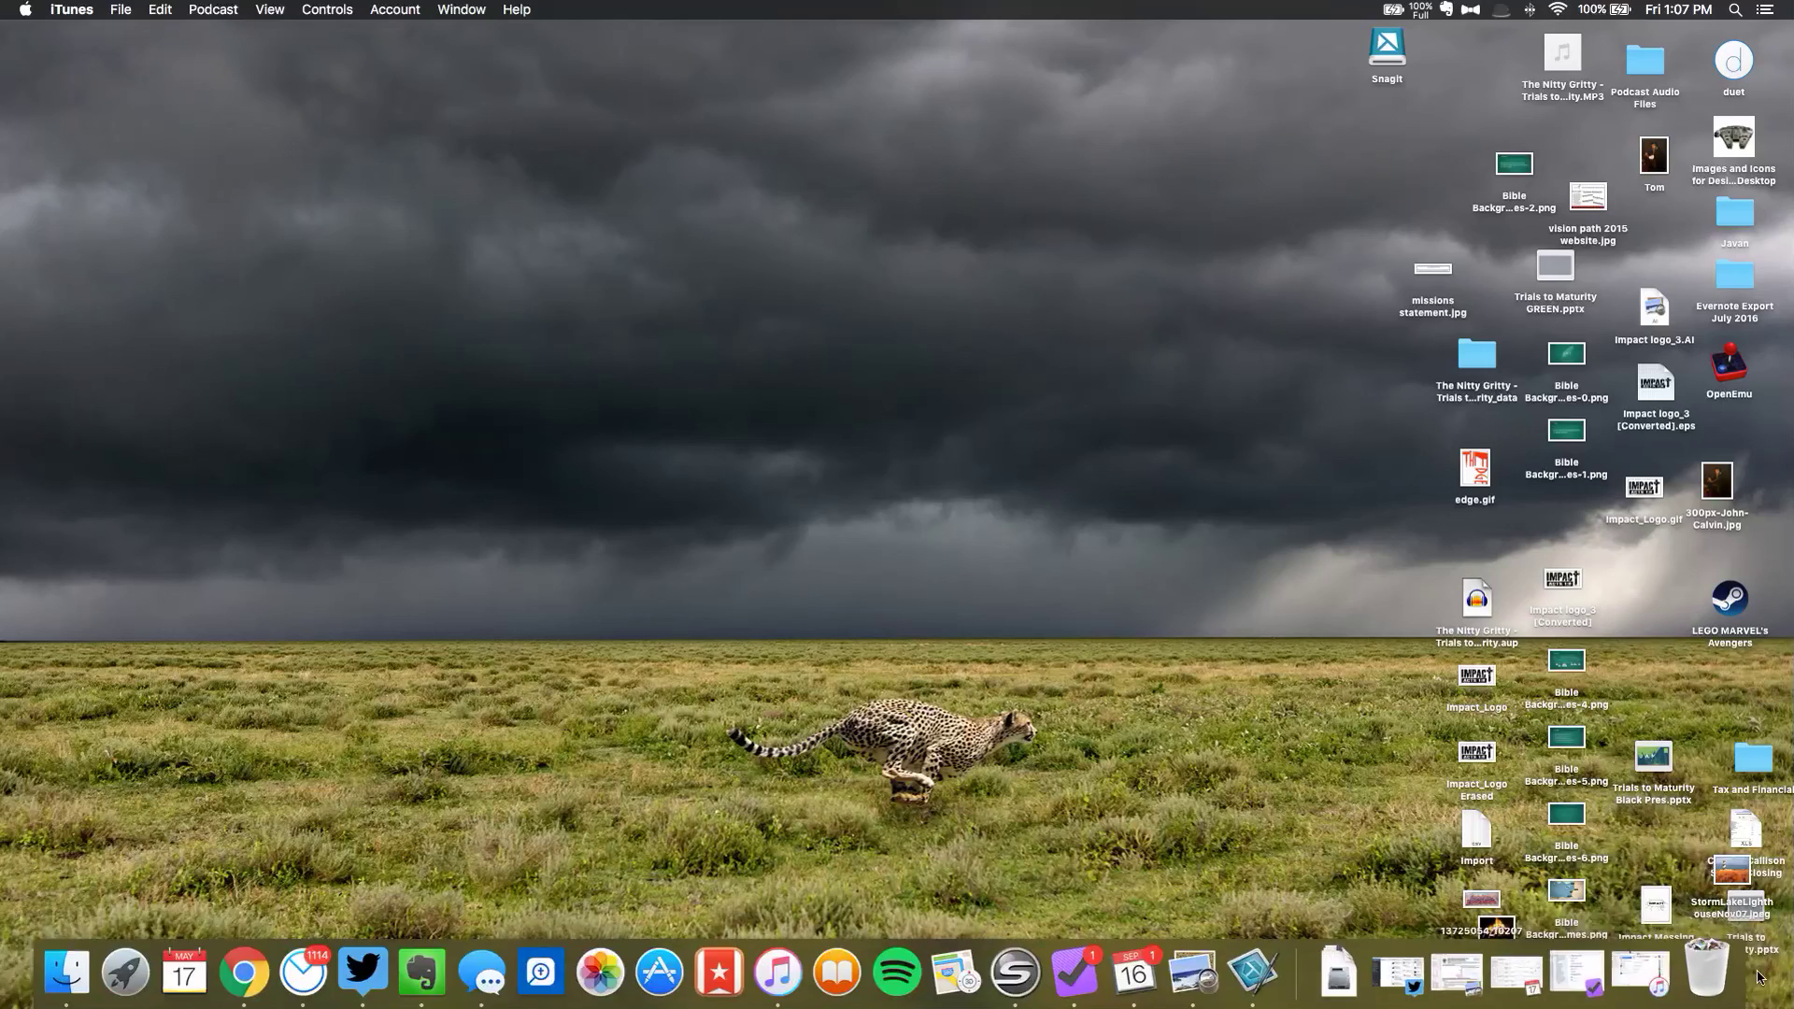
{"action": "left_click", "coordinate": [201, 946]}
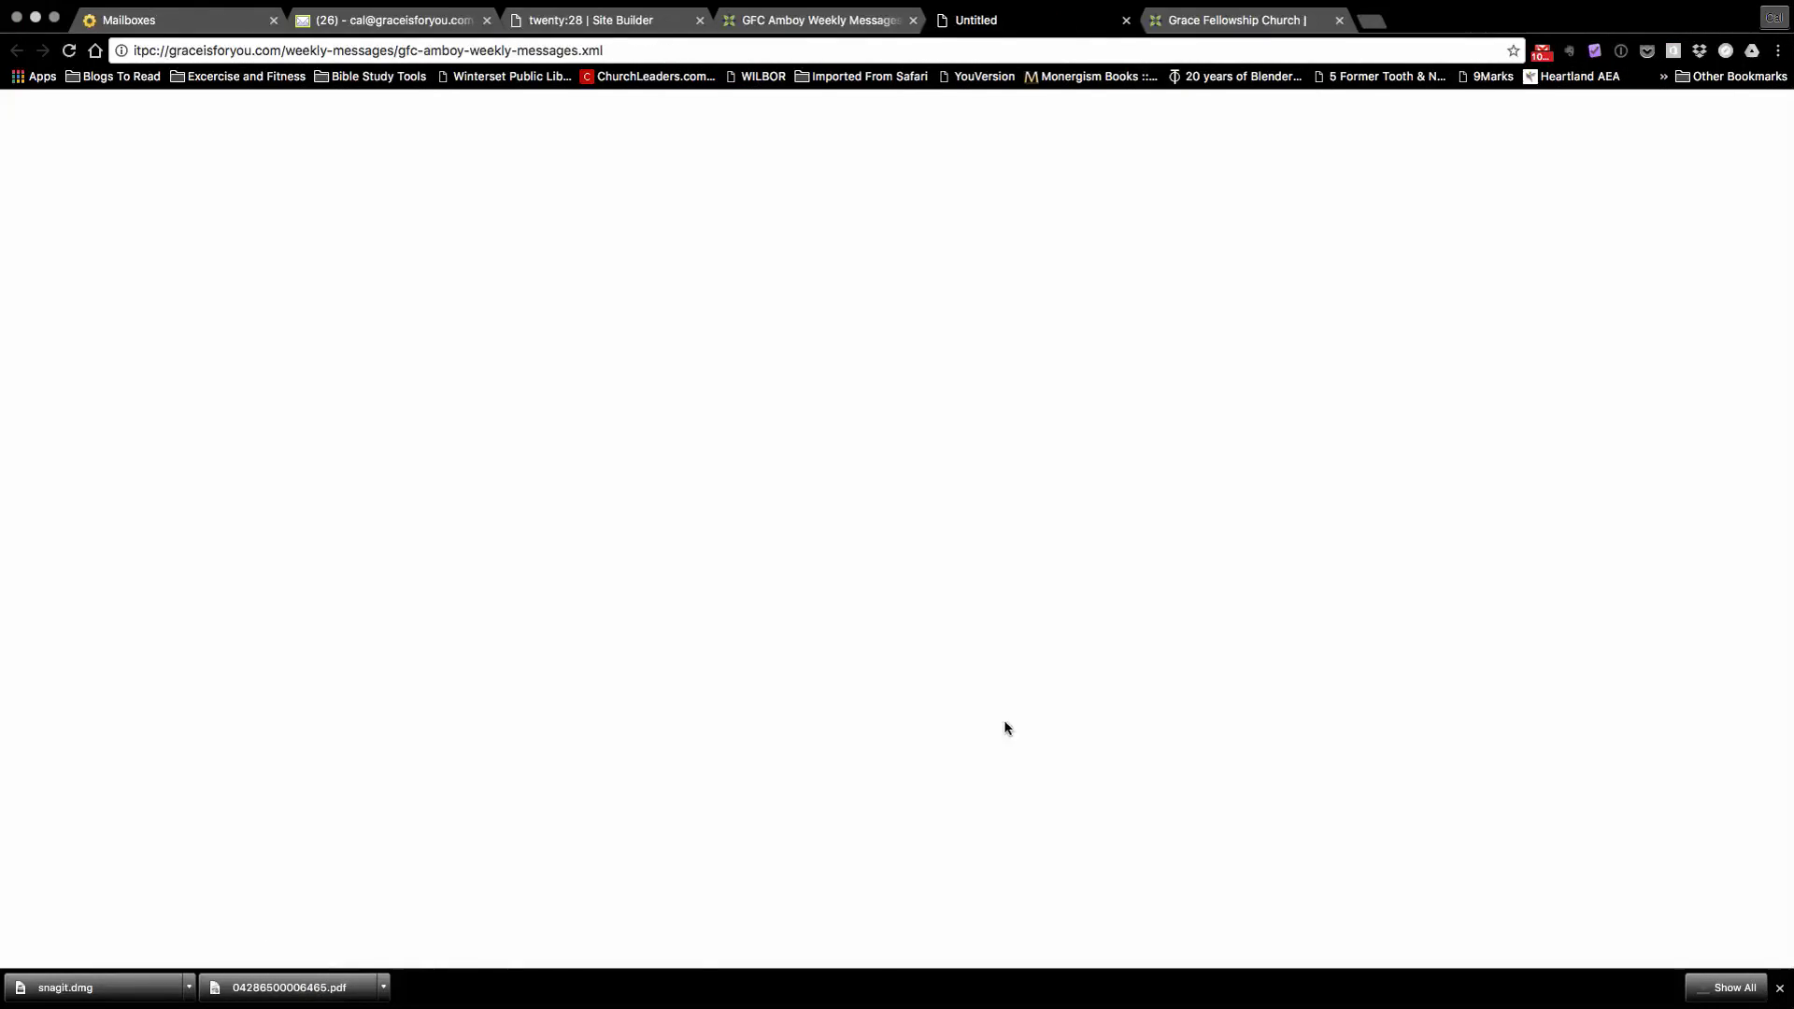
{"action": "left_click", "coordinate": [1126, 20]}
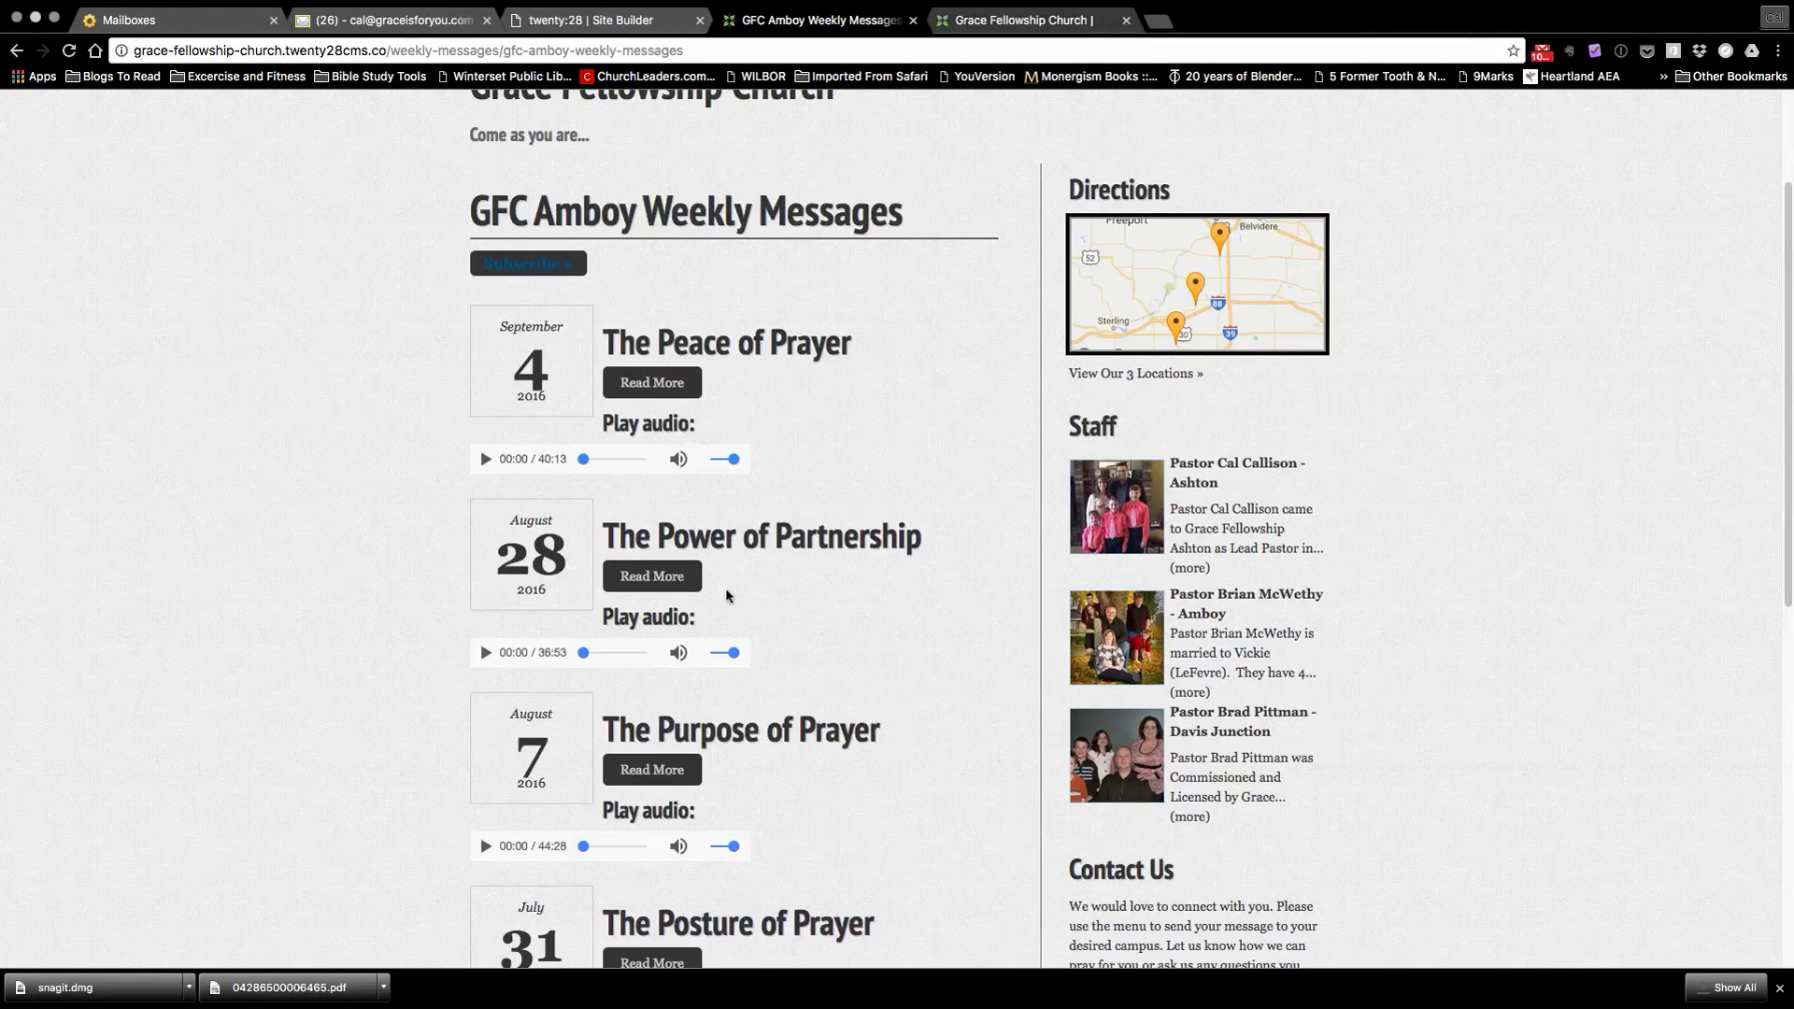
Look over the live GFC Amboy Weekly Messages page and the site's home page
{"action": "scroll", "coordinate": [909, 447], "scroll_direction": "up", "scroll_amount": 3}
{"action": "scroll", "coordinate": [909, 446], "scroll_direction": "down", "scroll_amount": 10}
{"action": "scroll", "coordinate": [909, 447], "scroll_direction": "up", "scroll_amount": 10}
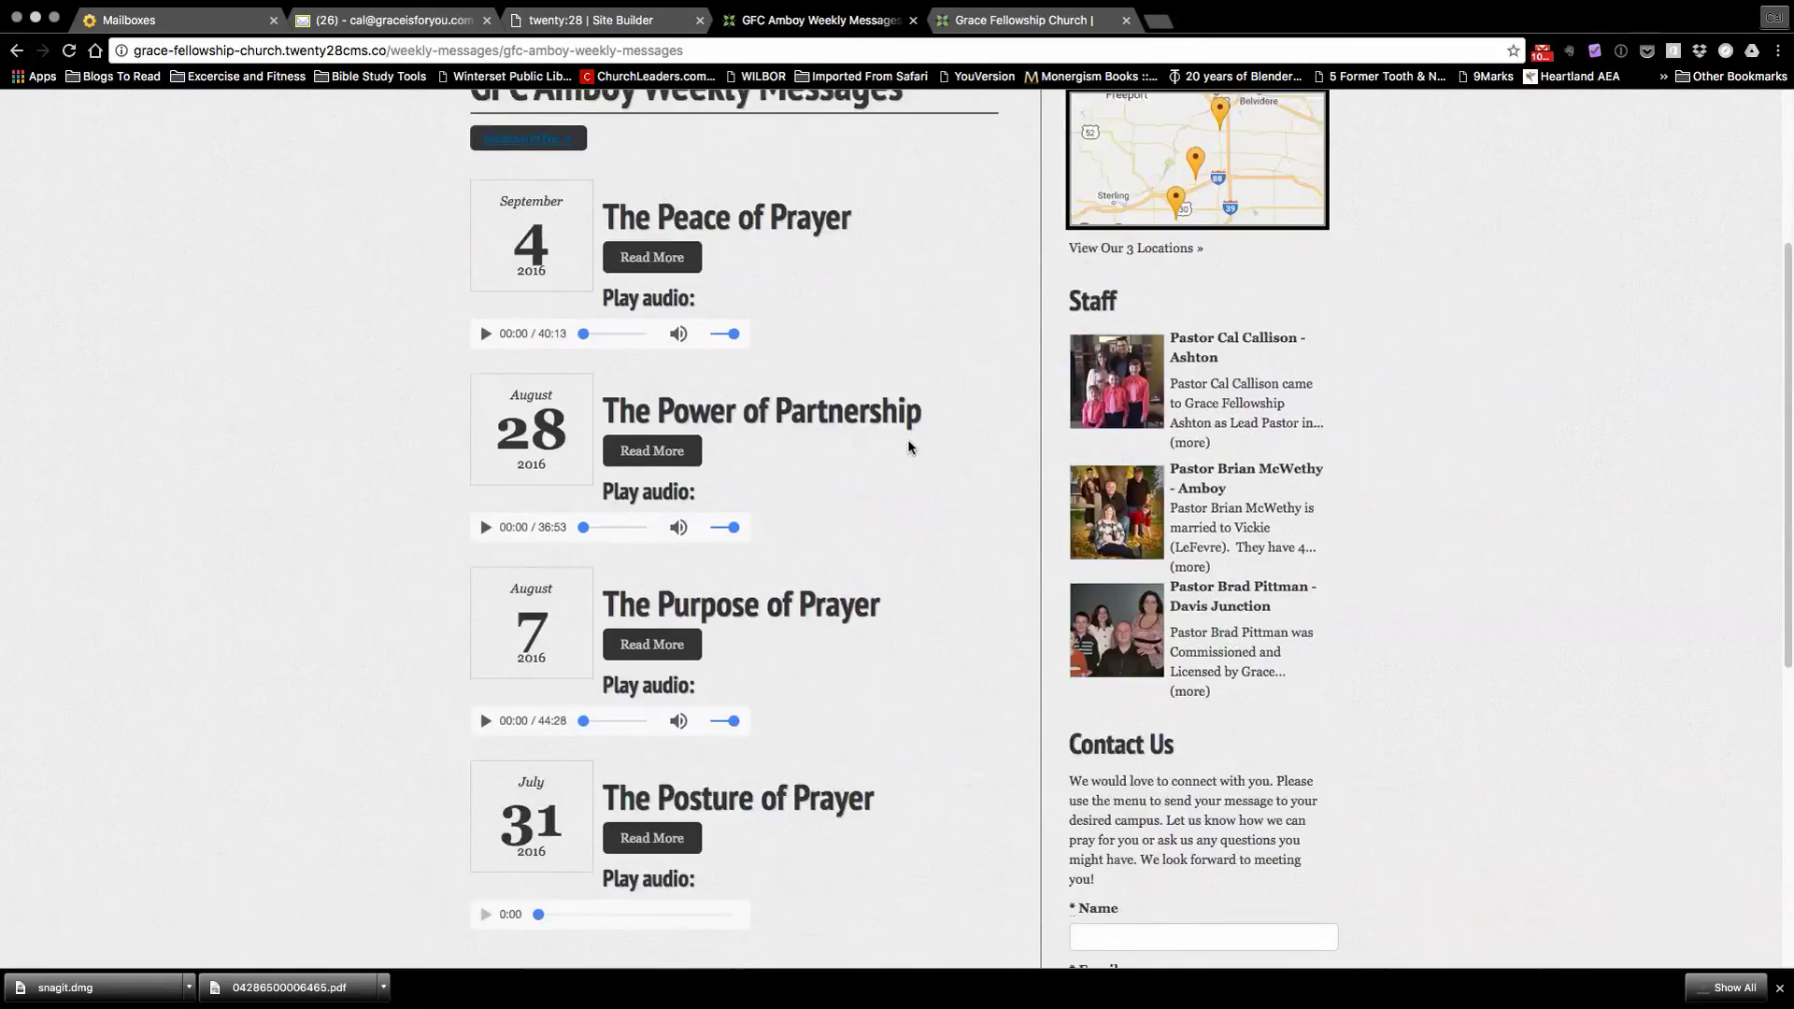
{"action": "scroll", "coordinate": [909, 447], "scroll_direction": "up", "scroll_amount": 1}
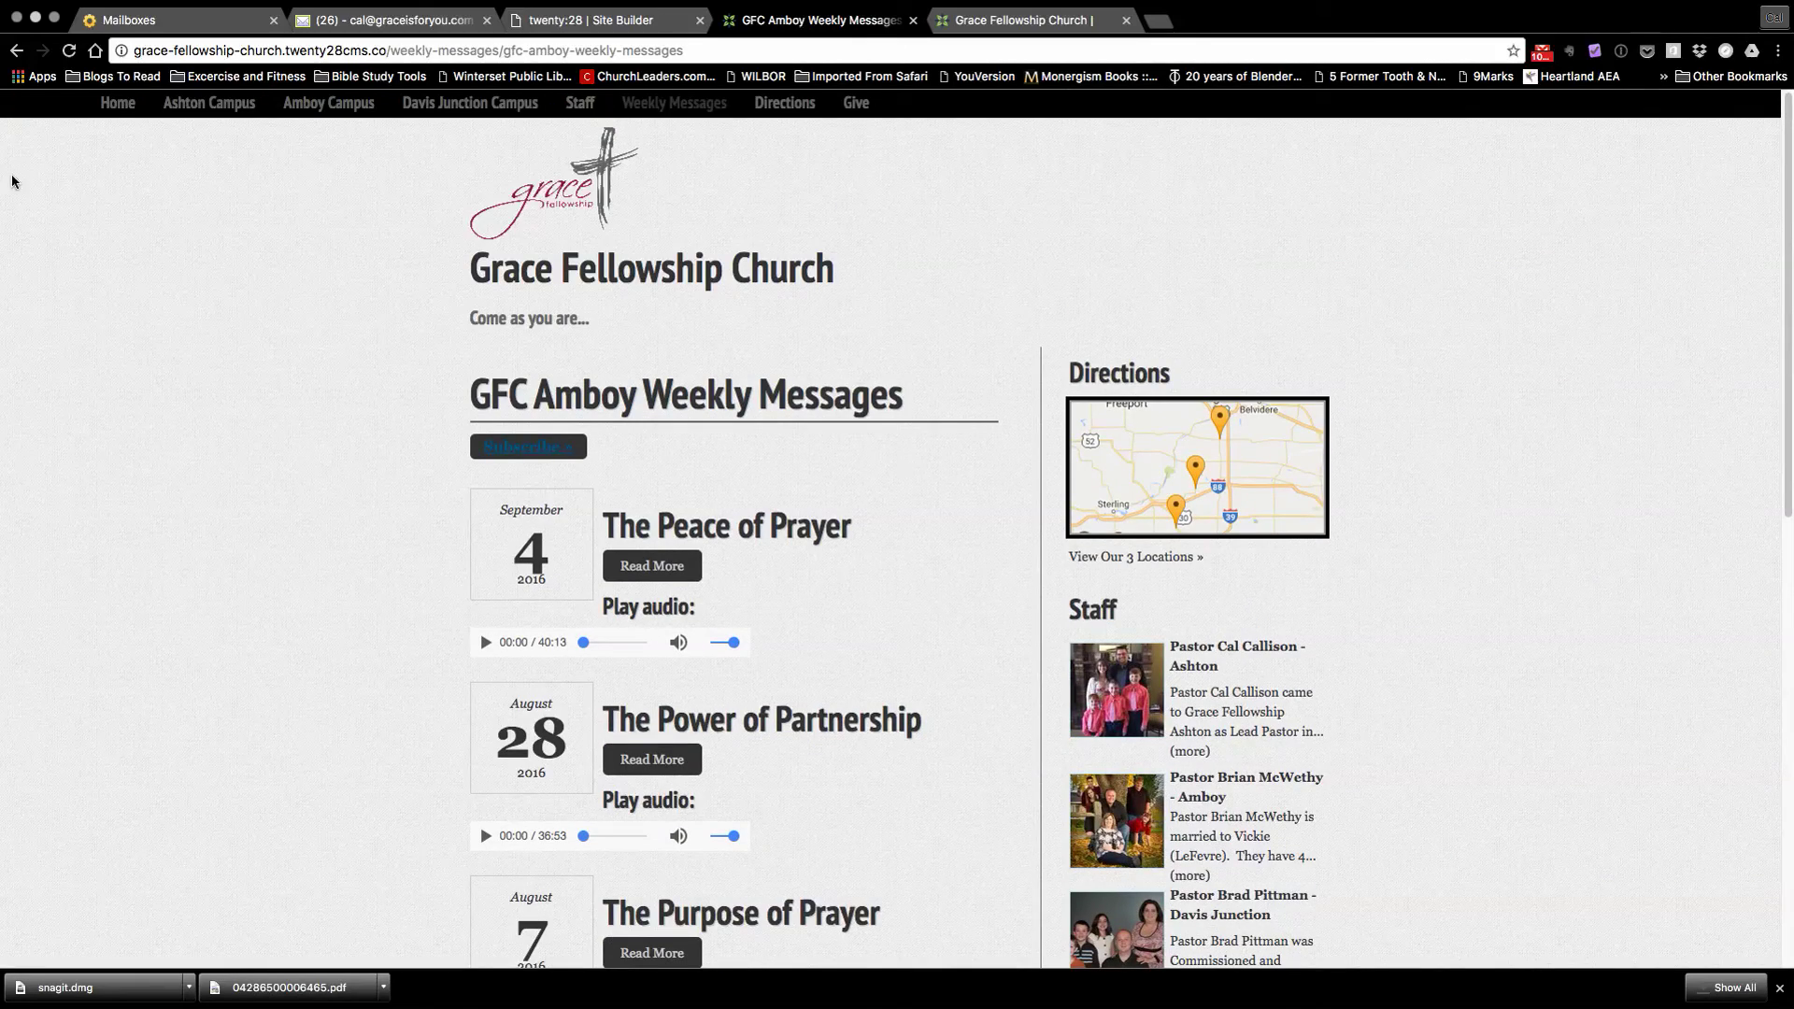
{"action": "left_click", "coordinate": [119, 110]}
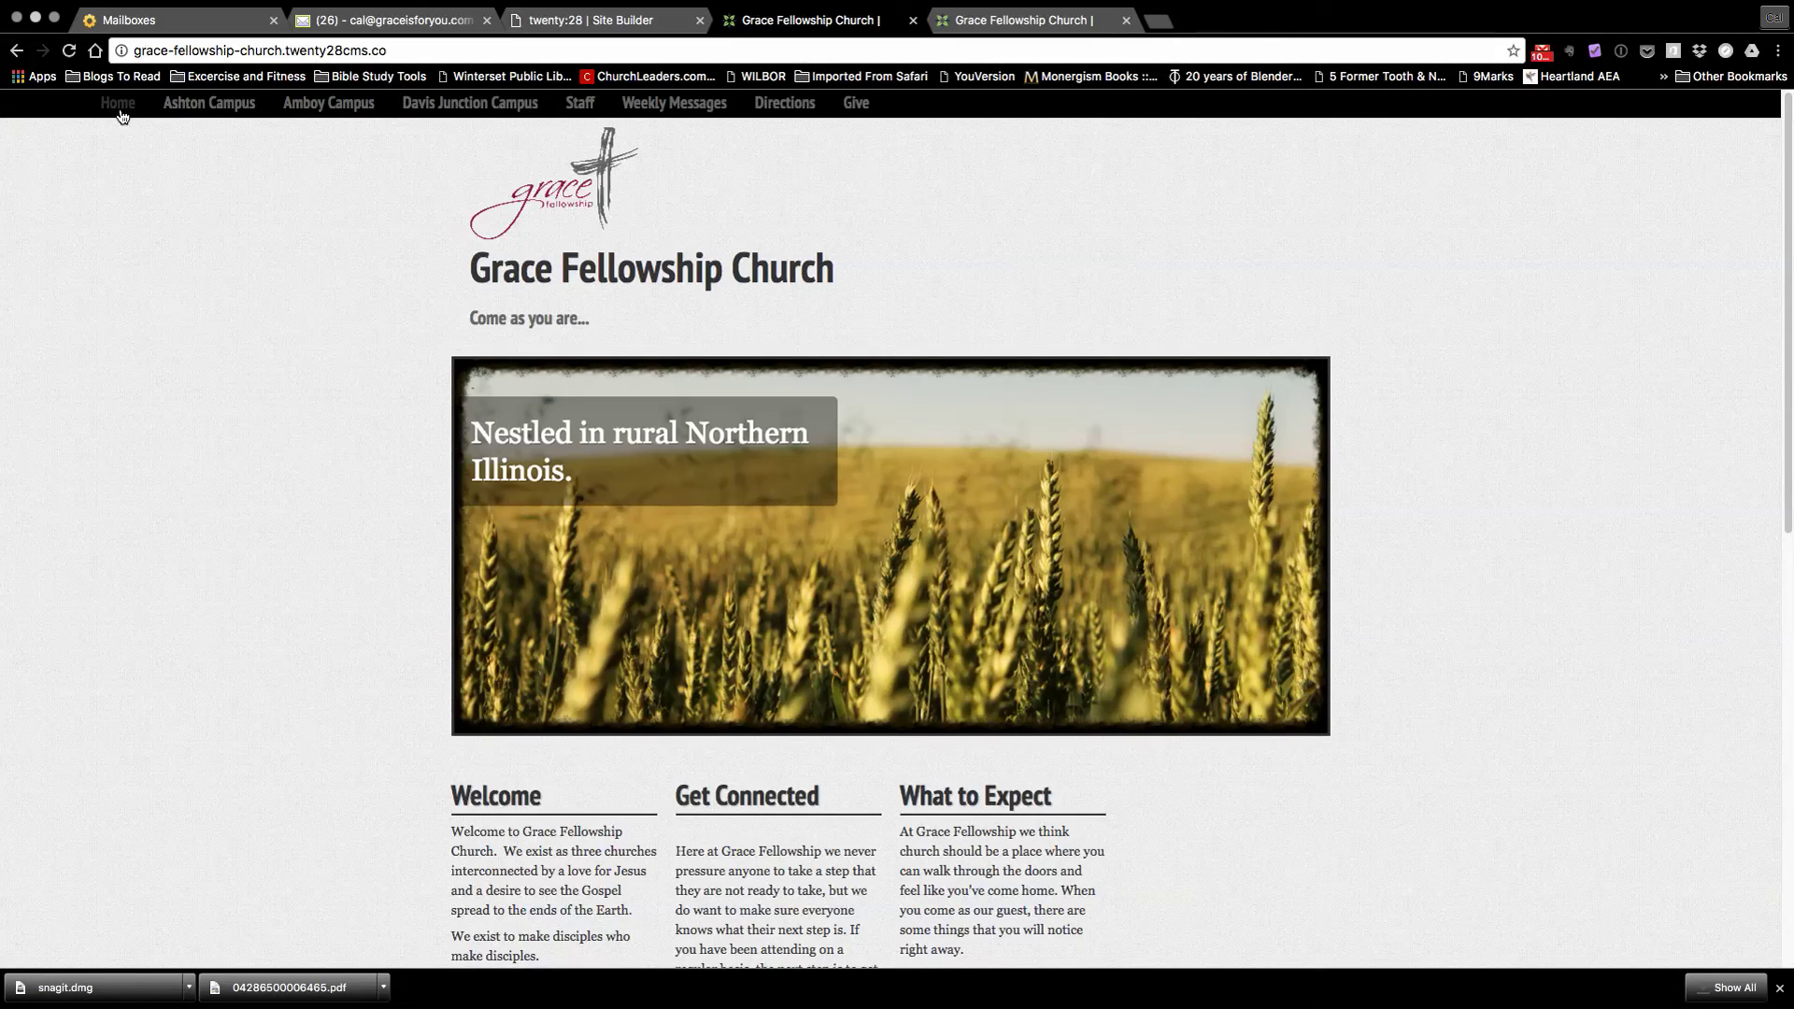
{"action": "scroll", "coordinate": [223, 373], "scroll_direction": "down", "scroll_amount": 7}
{"action": "scroll", "coordinate": [222, 374], "scroll_direction": "up", "scroll_amount": 7}
{"action": "scroll", "coordinate": [344, 328], "scroll_direction": "down", "scroll_amount": 2}
{"action": "scroll", "coordinate": [345, 328], "scroll_direction": "up", "scroll_amount": 2}
Close the extra live site tab and take the browser window out of full screen
{"action": "left_click", "coordinate": [914, 20]}
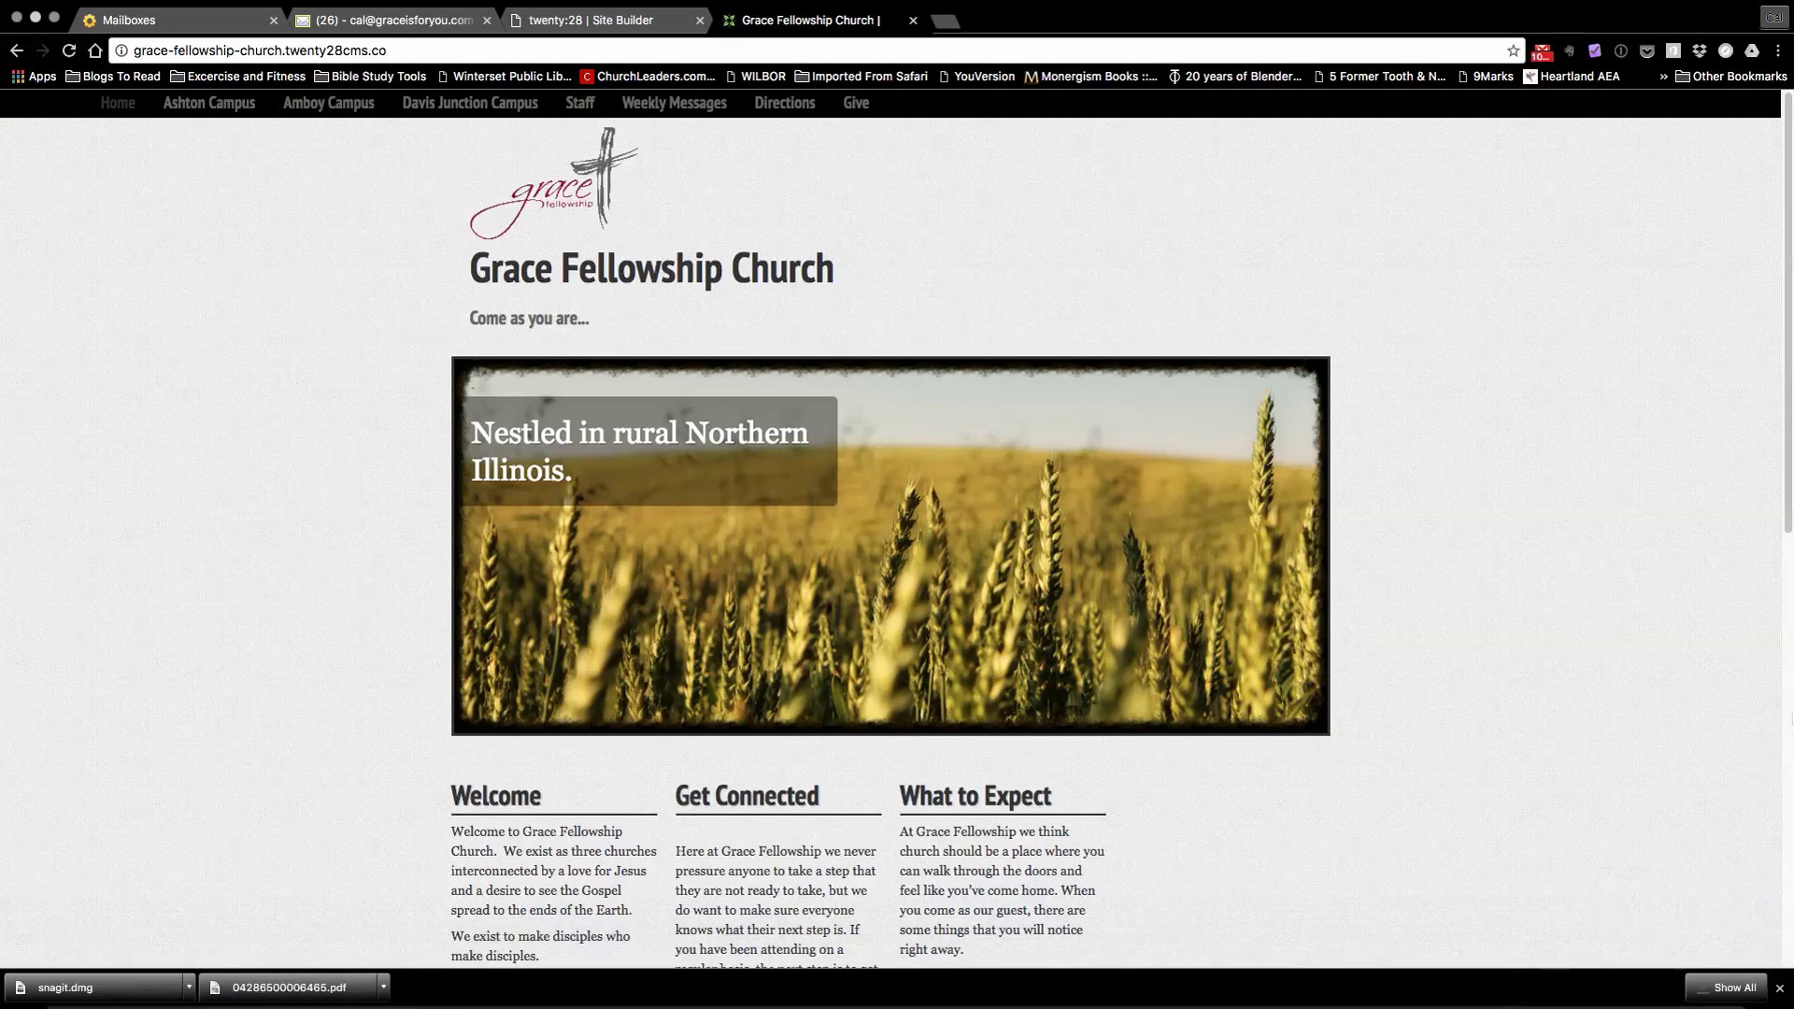
{"action": "left_click", "coordinate": [54, 21]}
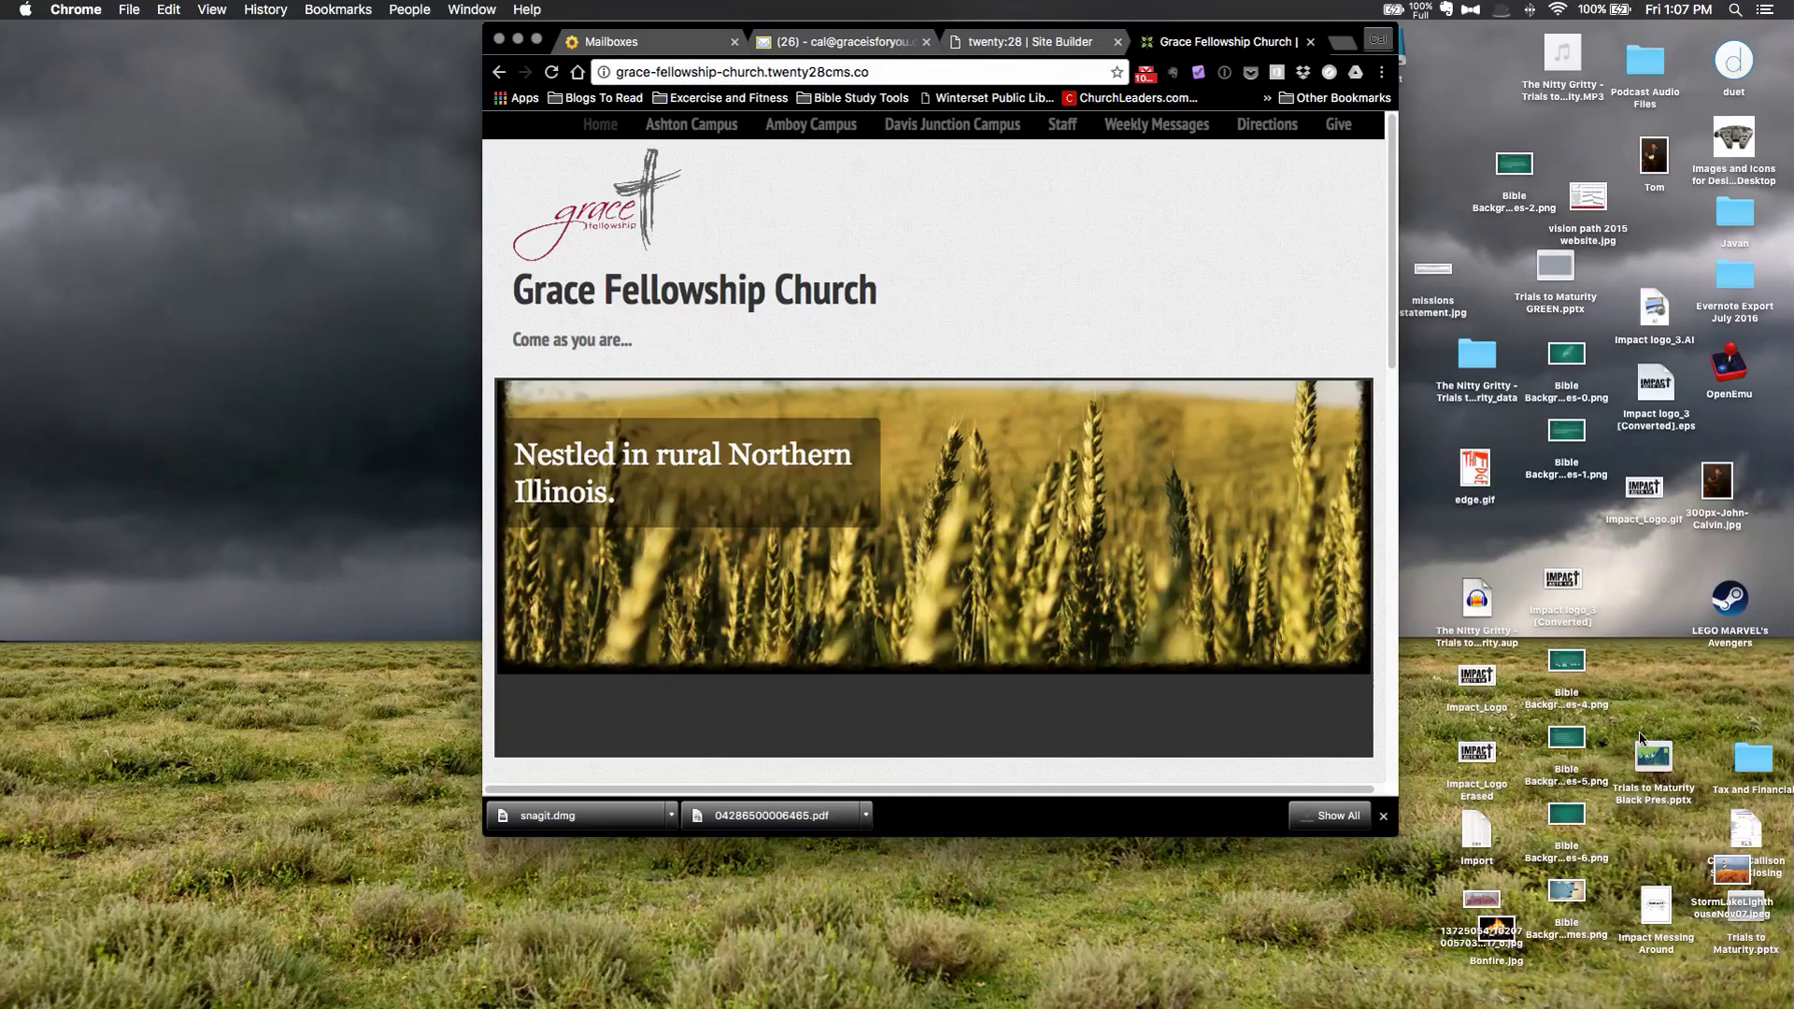
{"action": "left_click", "coordinate": [1657, 693]}
{"action": "left_click", "coordinate": [1371, 11]}
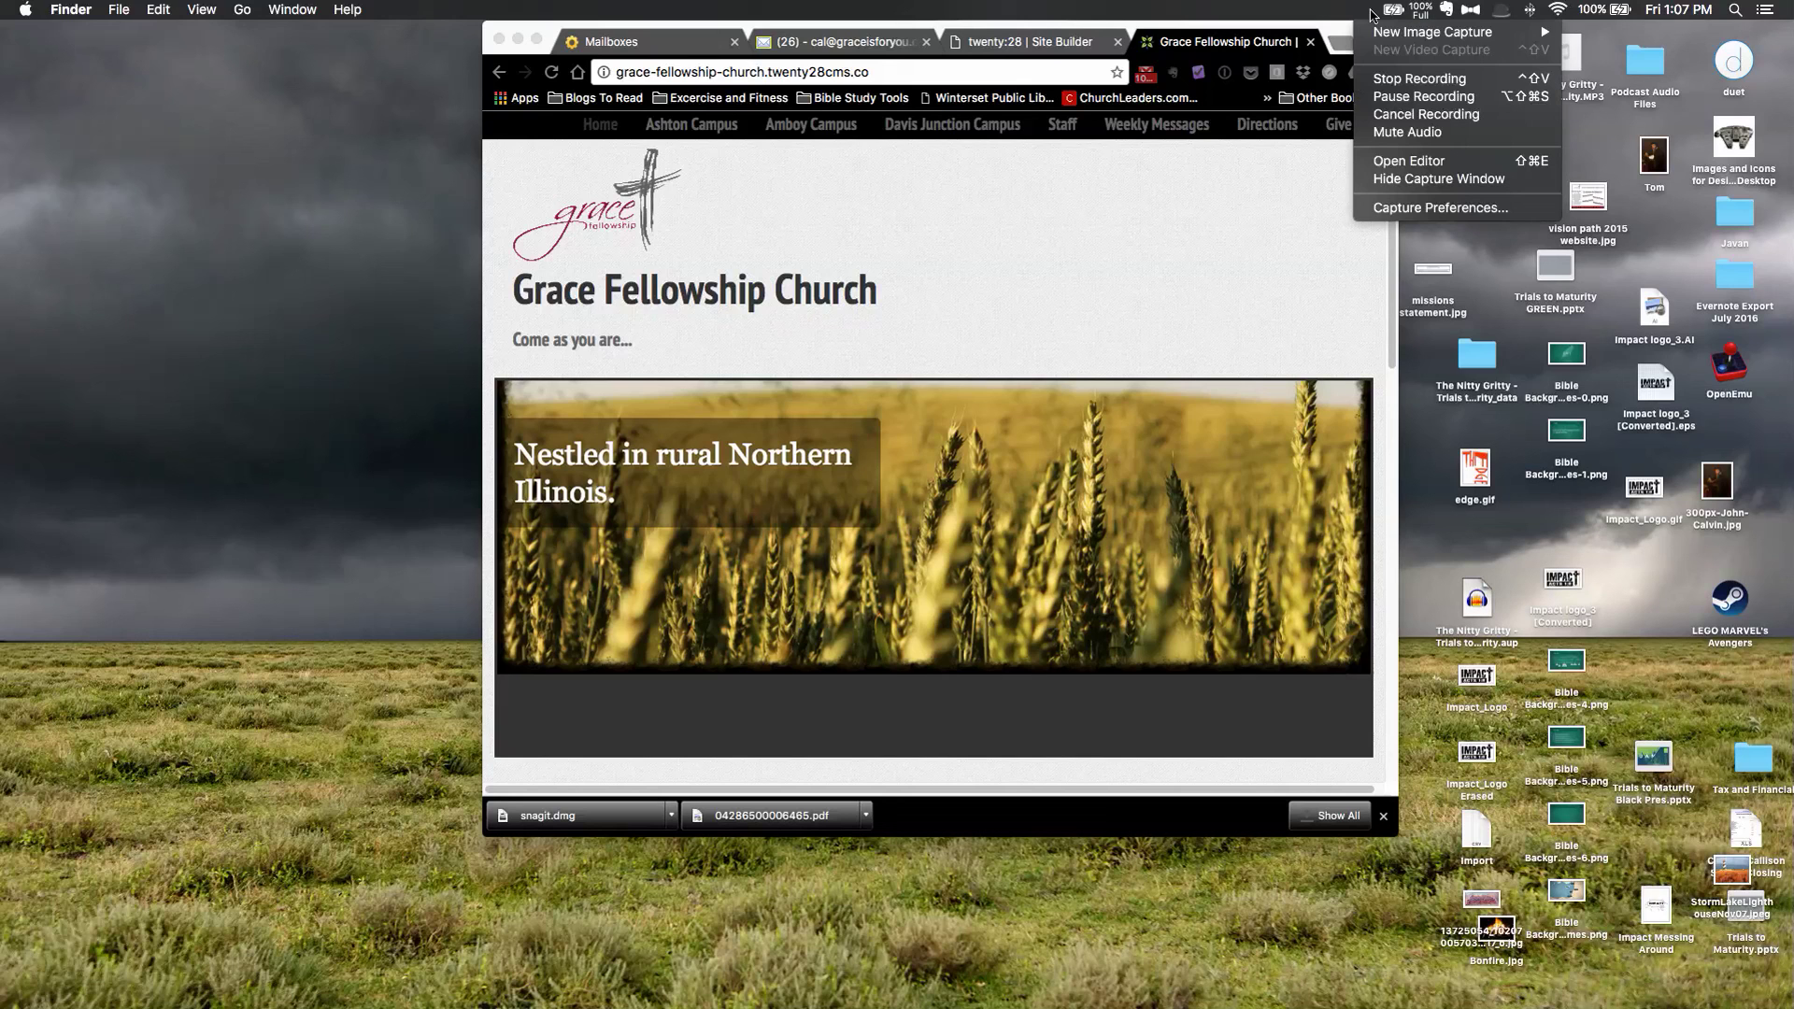